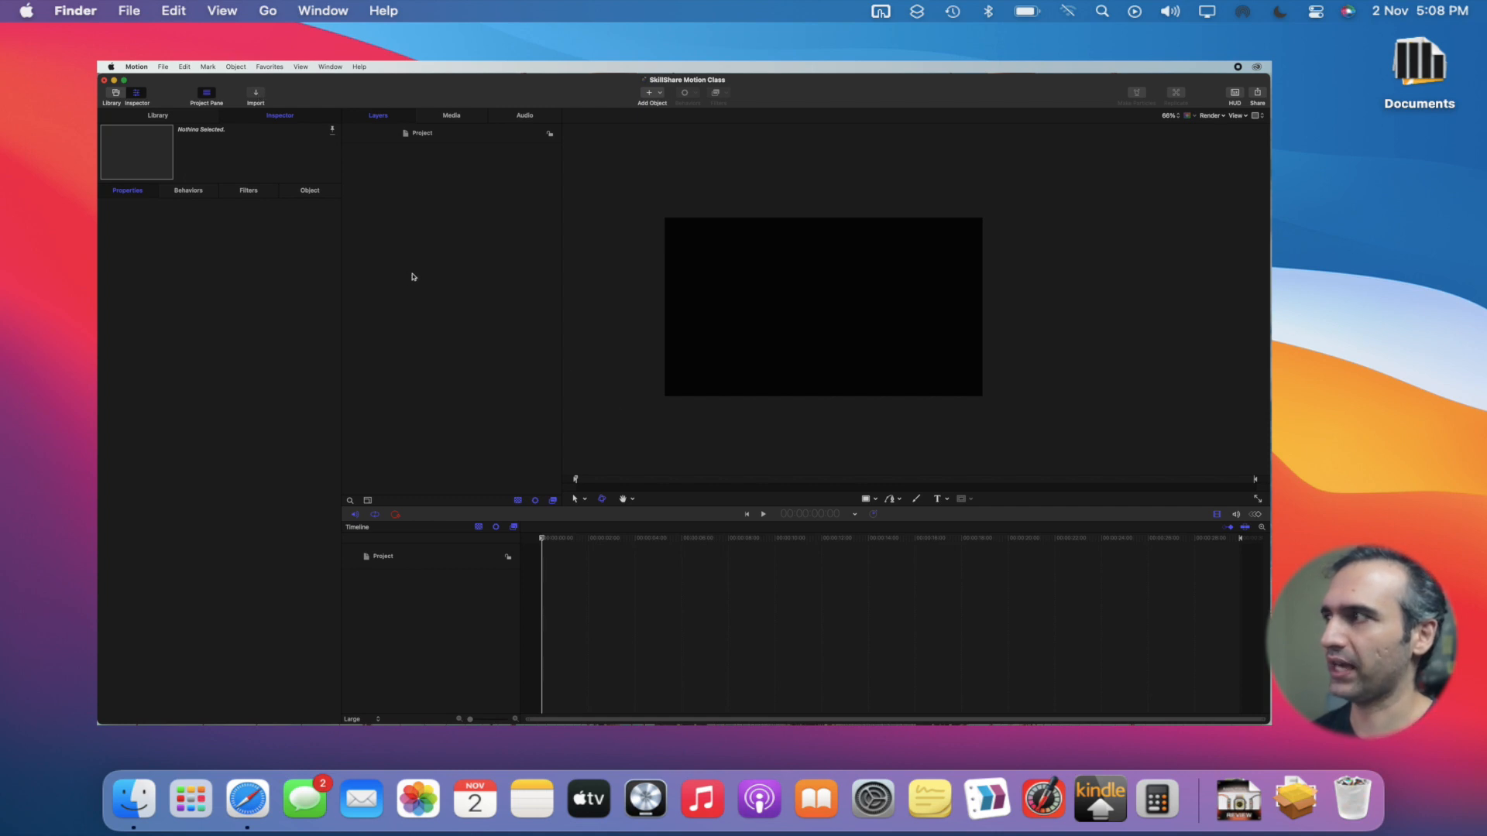
Import IMG_0041.MOV from the Media folder into the project
click(257, 96)
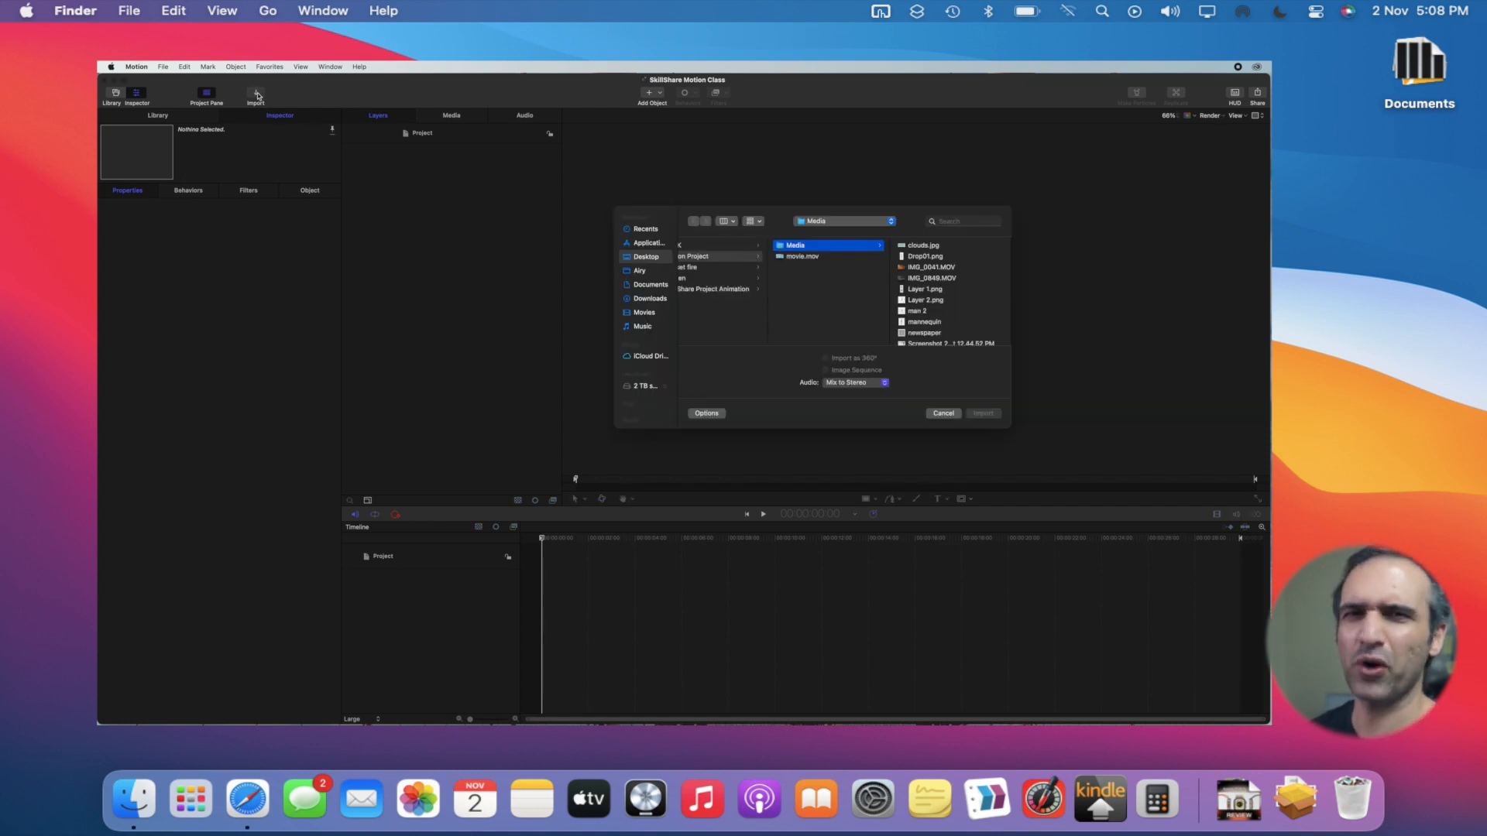
click(905, 277)
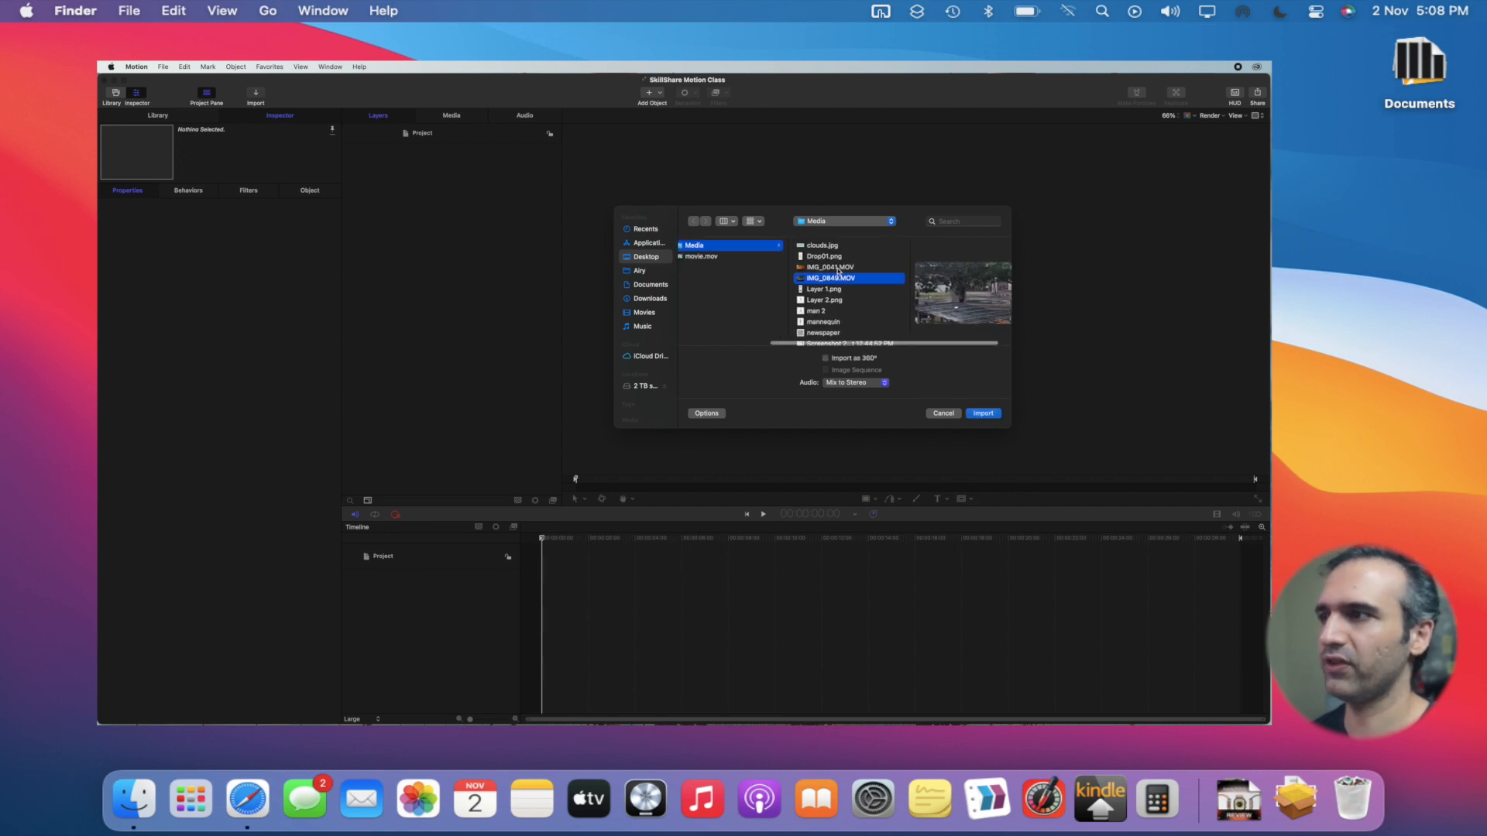
click(840, 267)
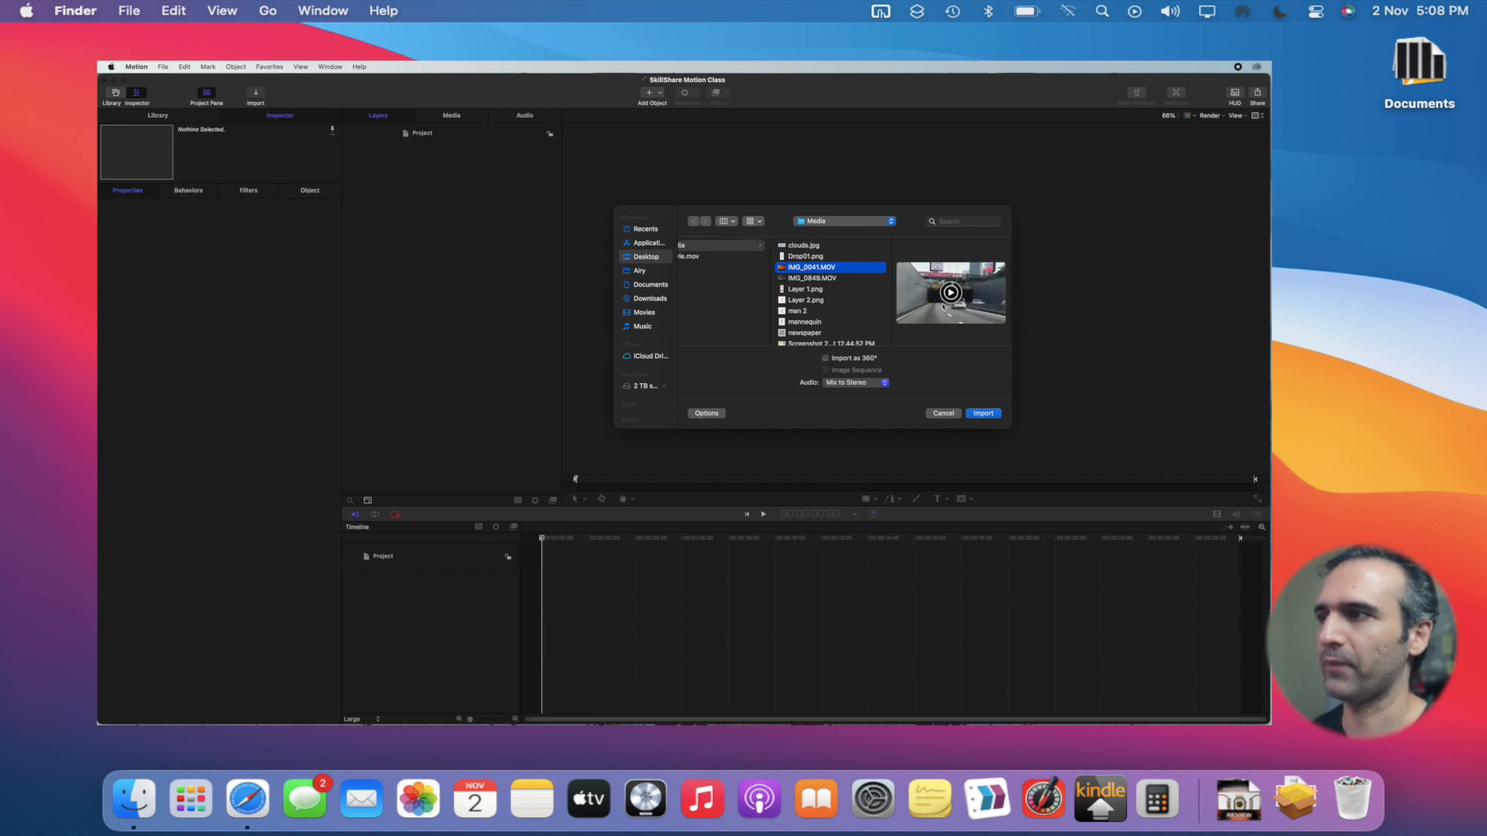
click(982, 414)
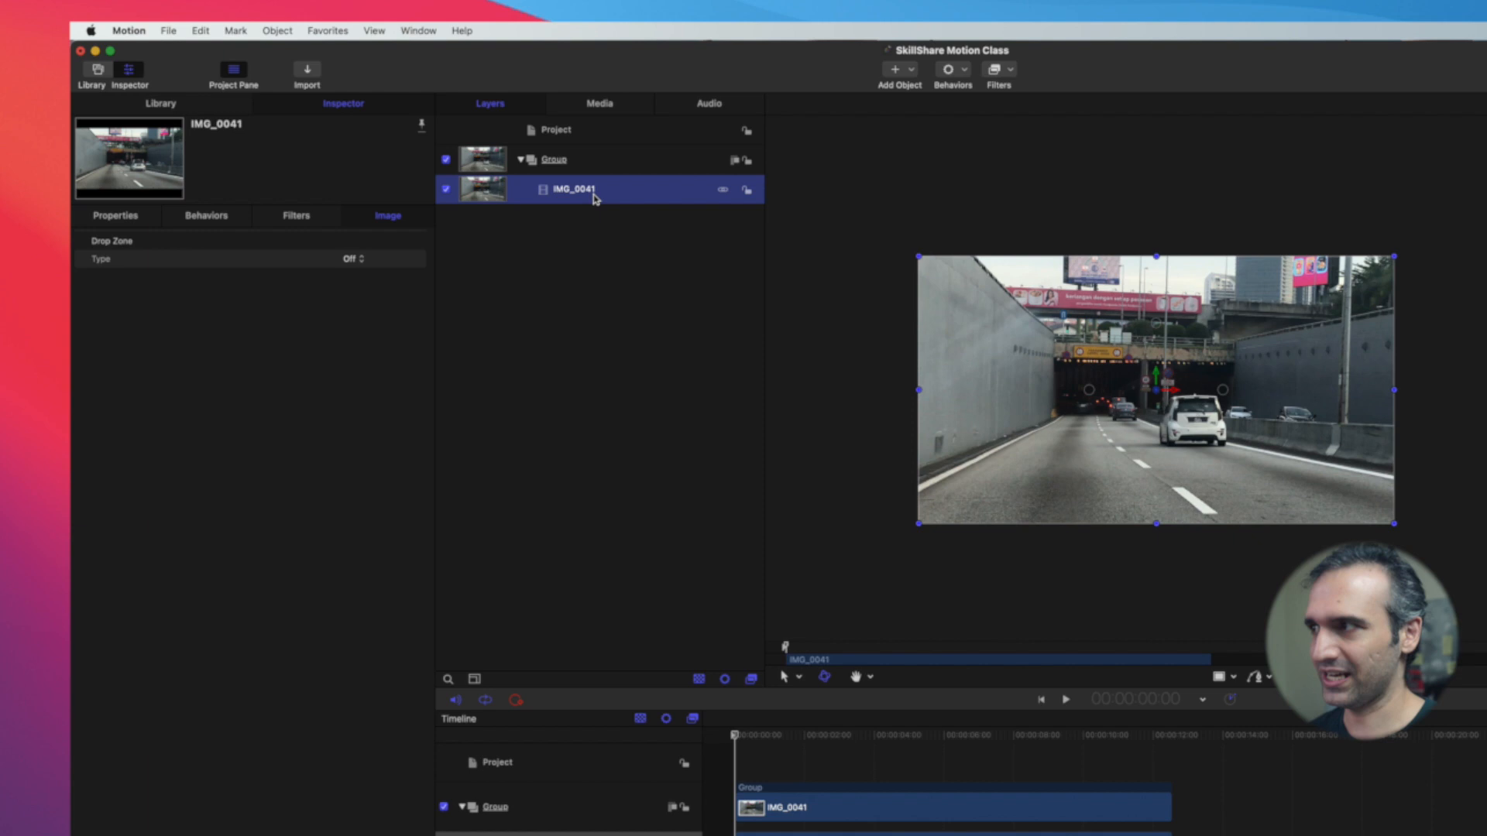
Rename the imported clip's layer to "Tracking Video 1" and preview its footage
double_click(594, 198)
key(super+a)
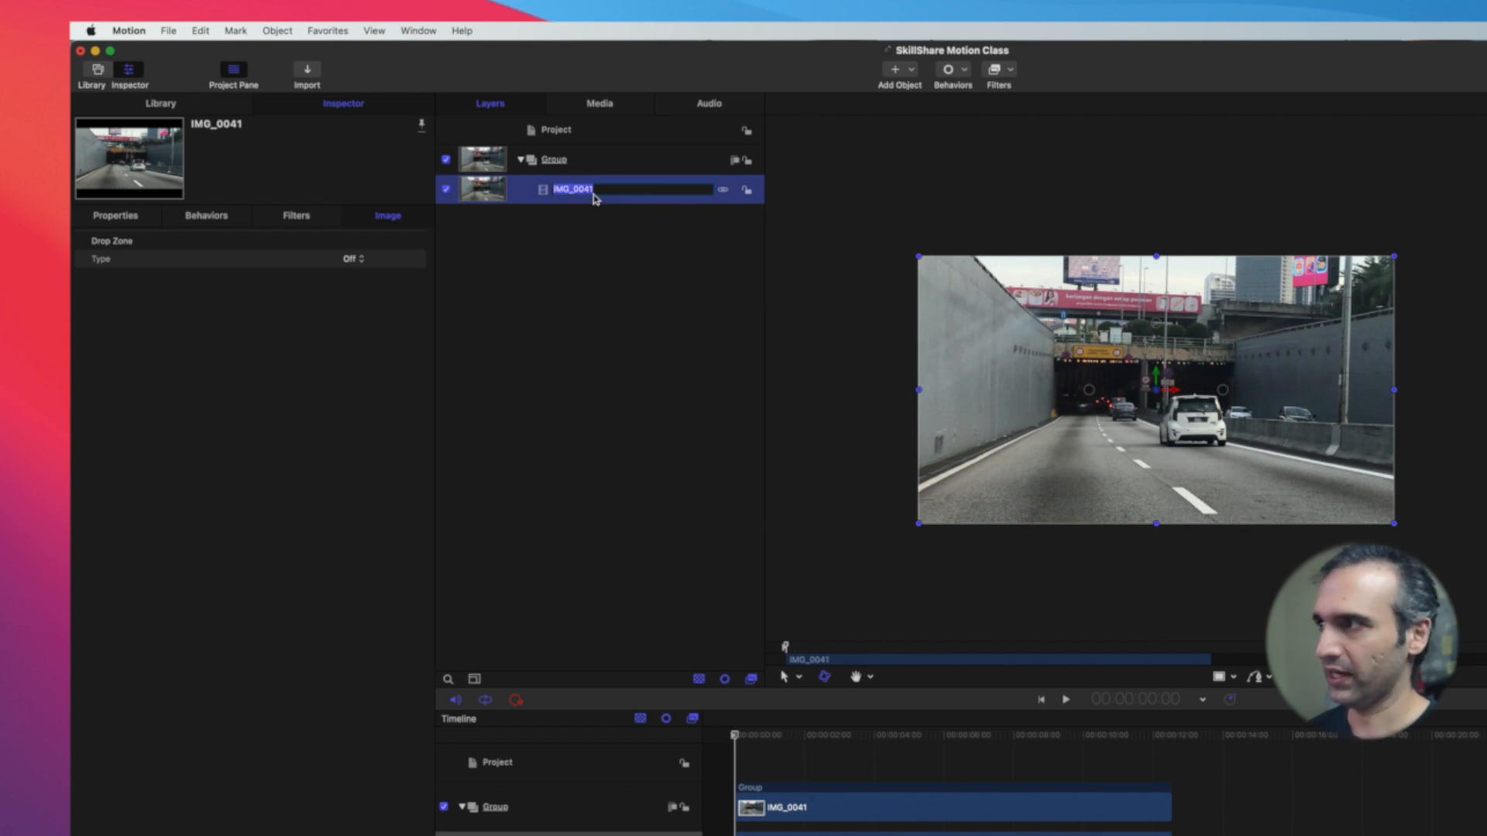
text(Tracking Video 1)
key(Return)
key(space)
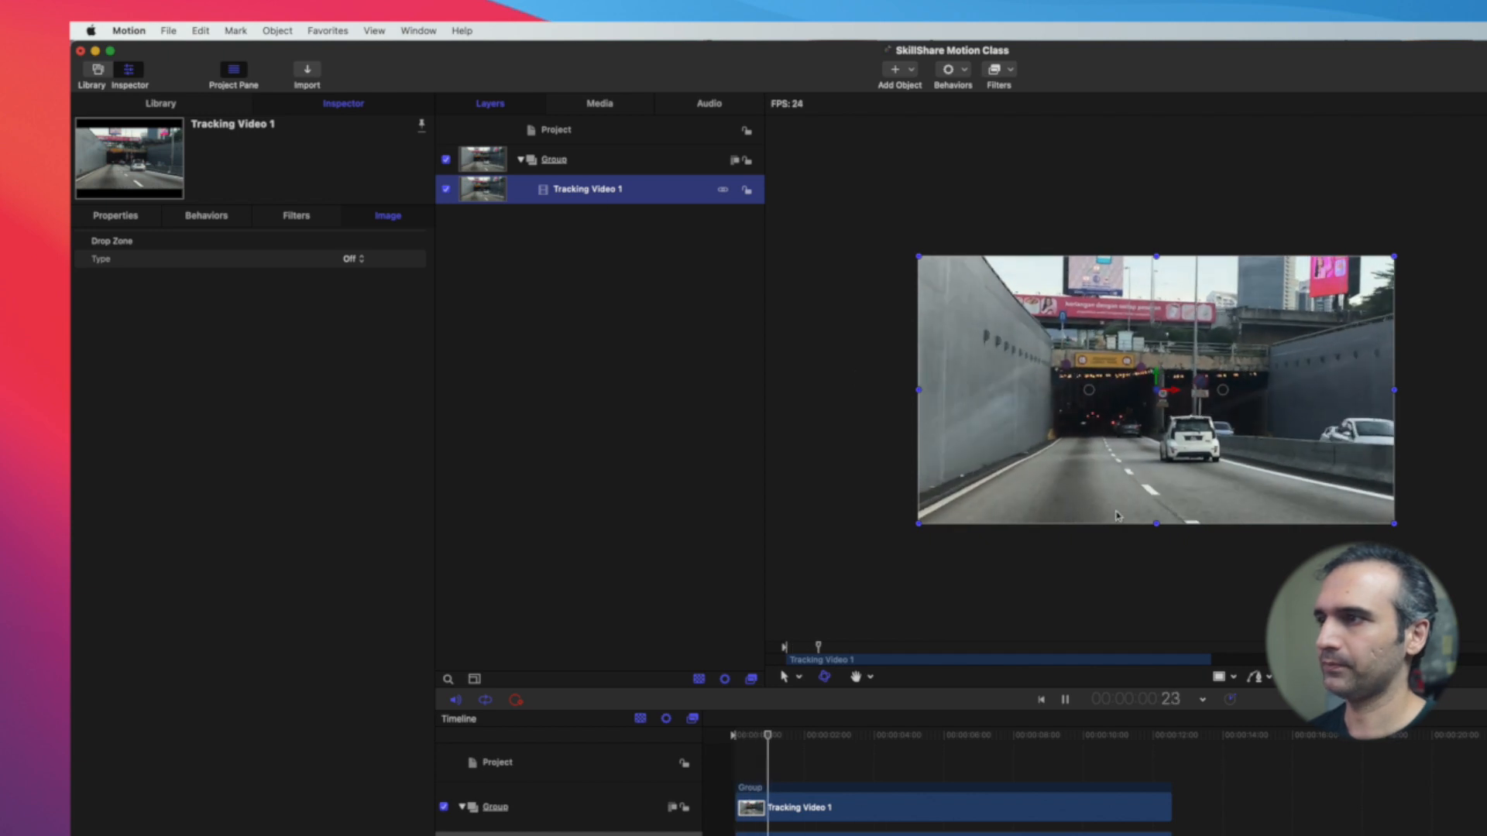
key(space)
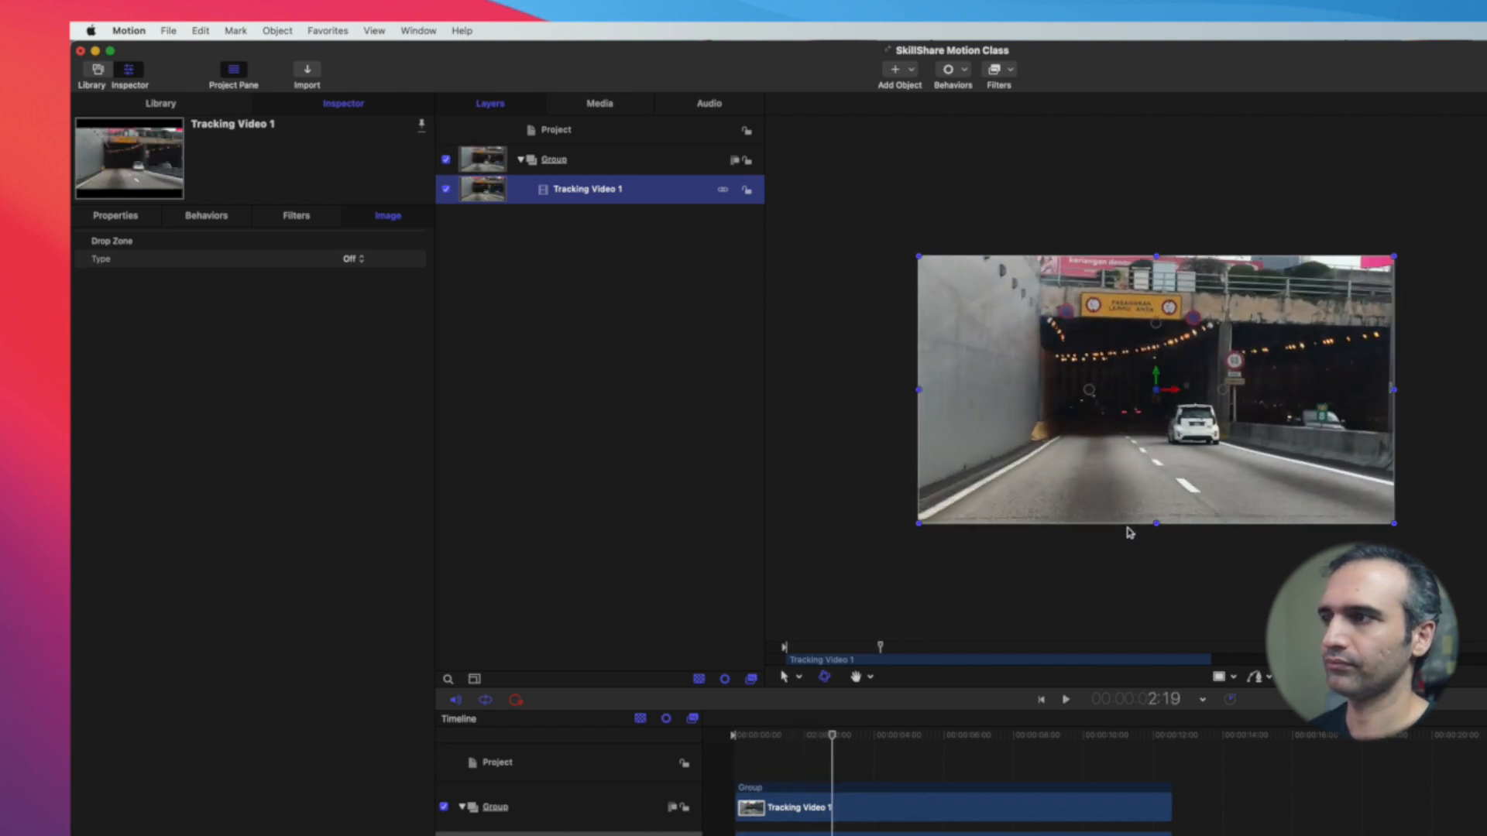
drag(833, 745, 876, 817)
Rename the group containing the tracking clip to "Video"
click(594, 163)
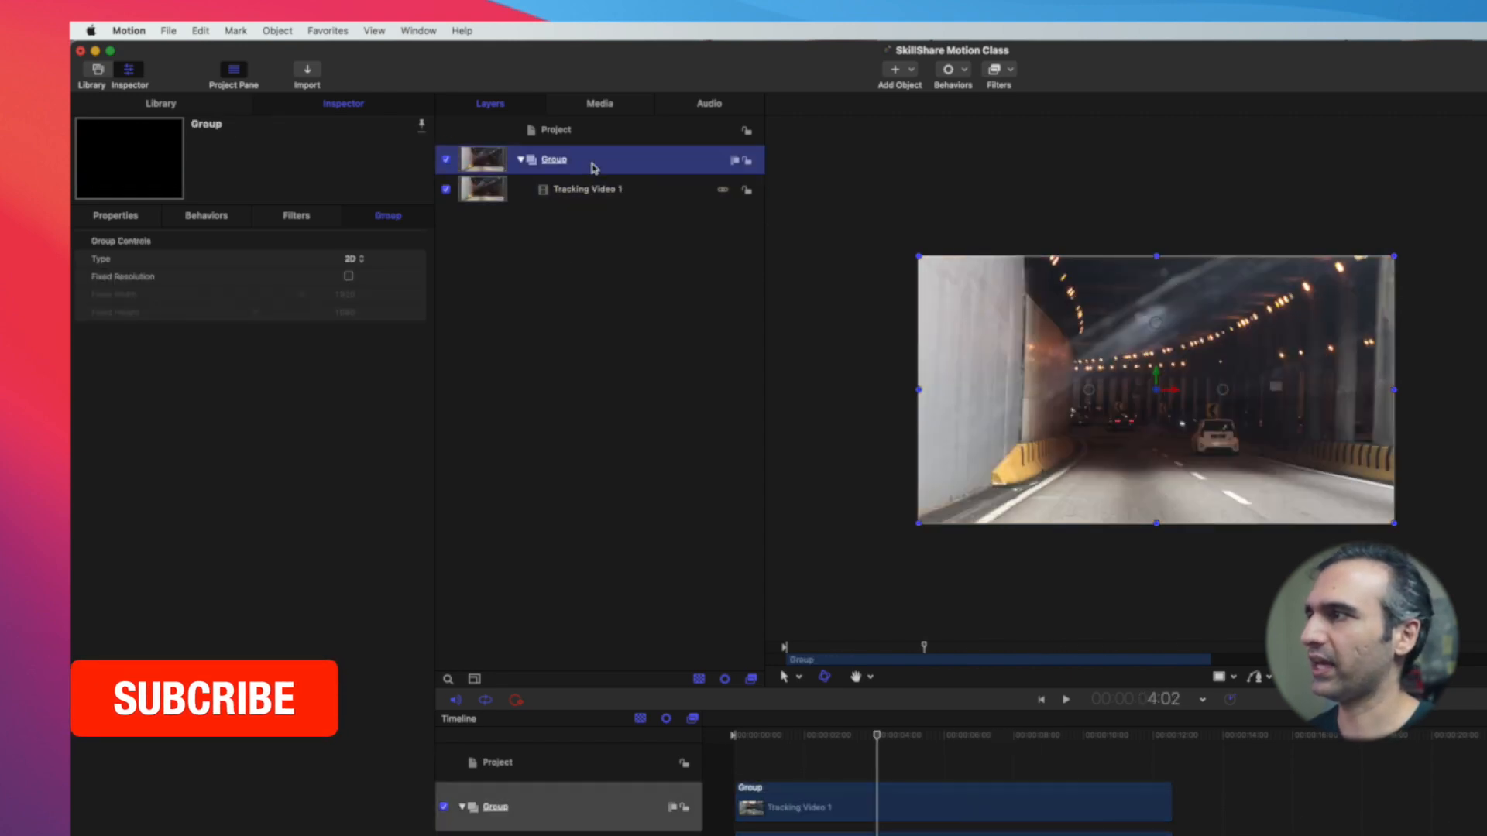
double_click(593, 161)
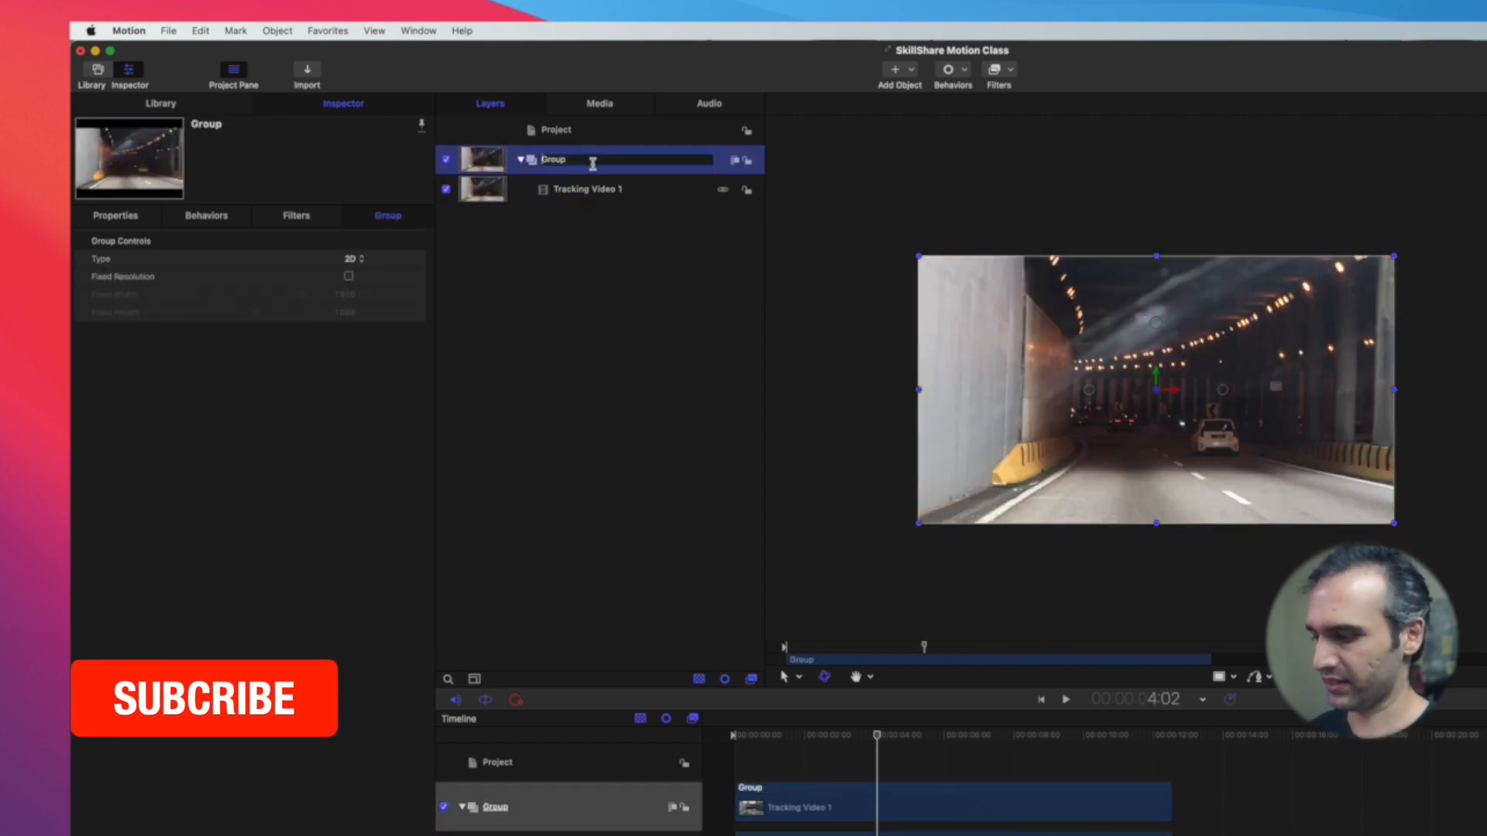
double_click(593, 163)
text(Video)
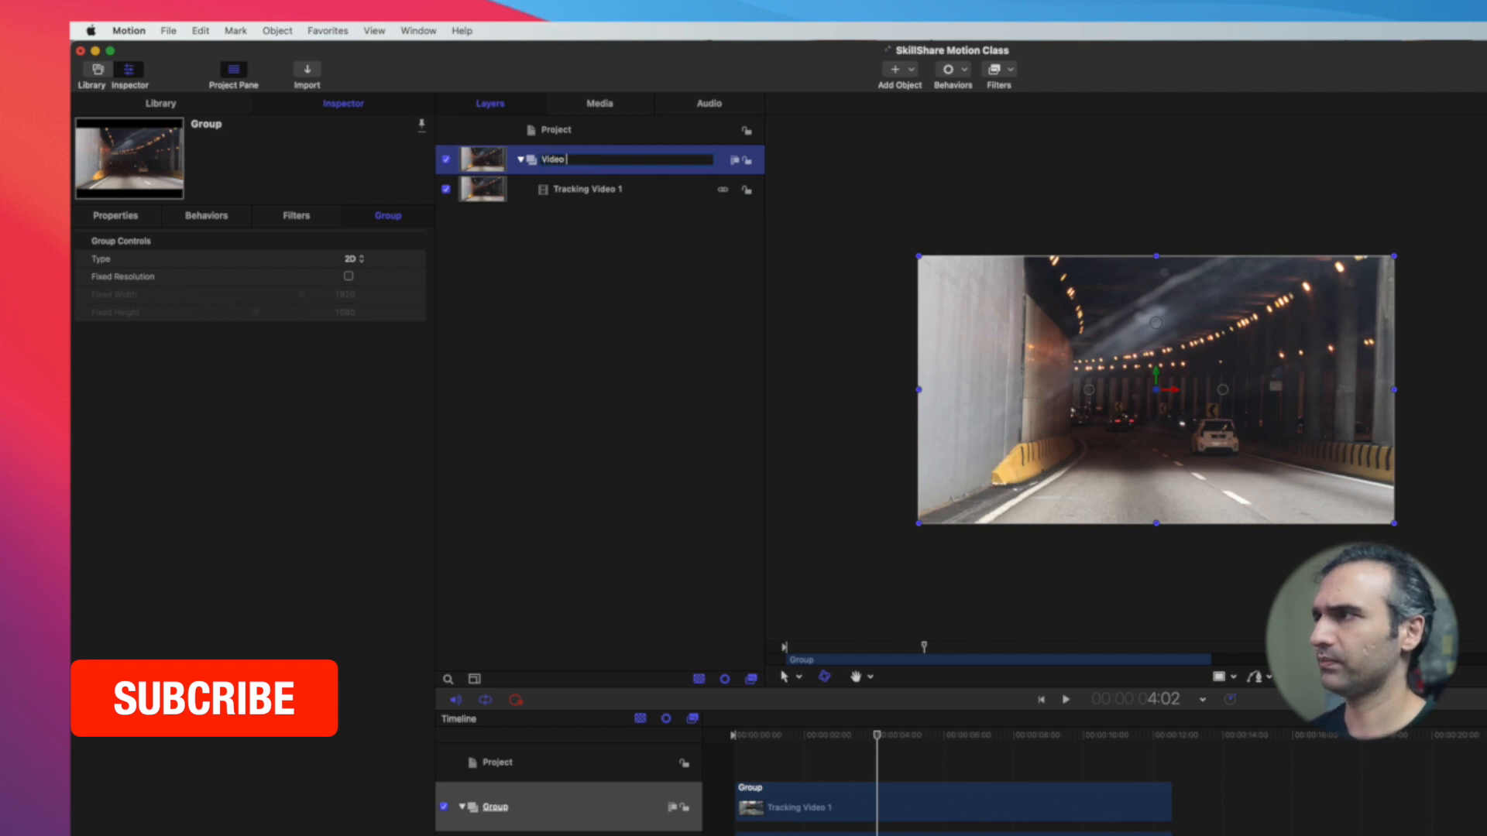
key(Return)
click(604, 341)
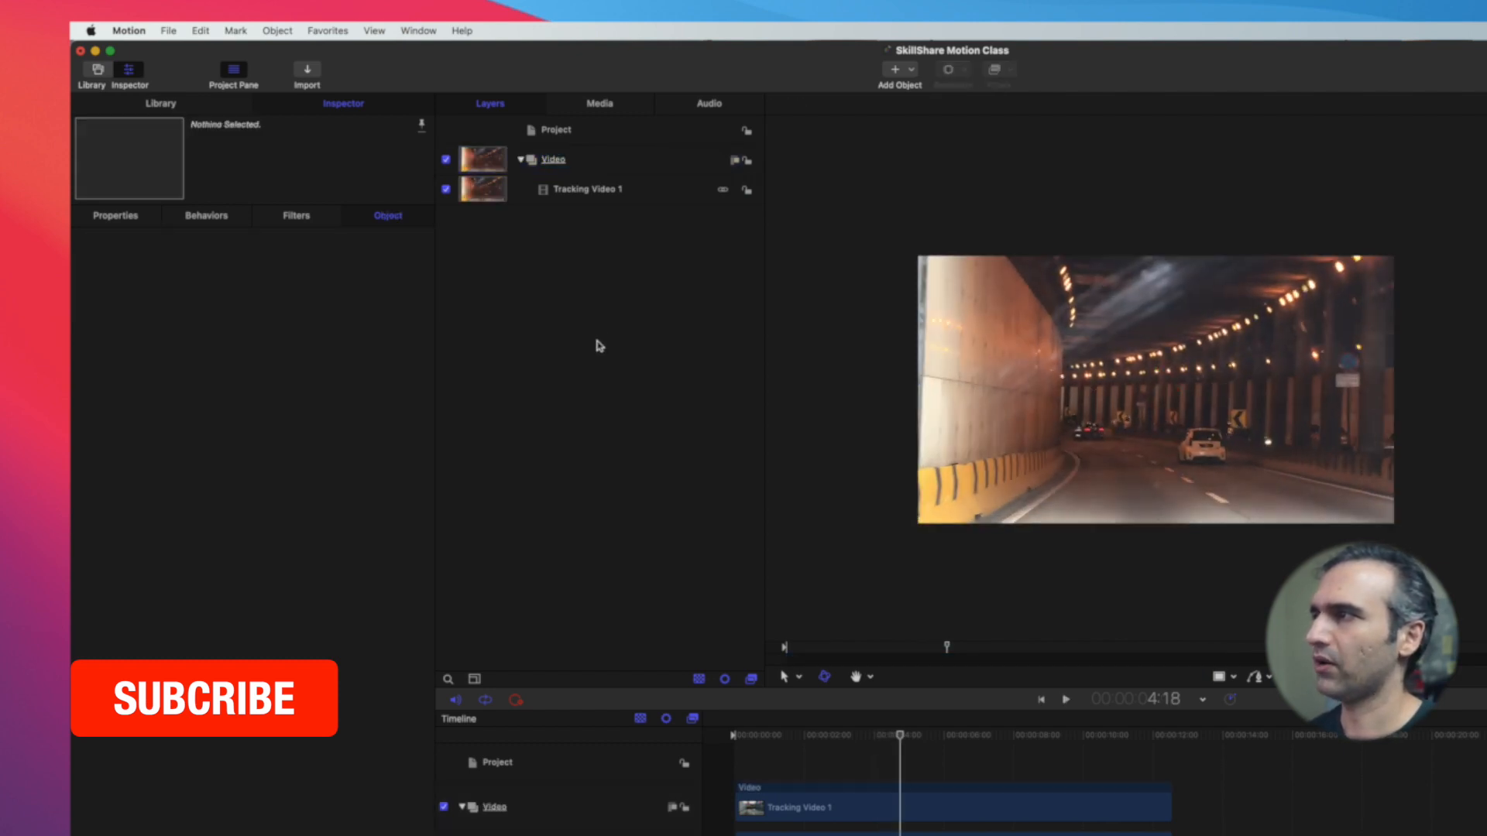
Lower the IMG_0041 audio track's level to -8.9 and turn the track off
click(726, 108)
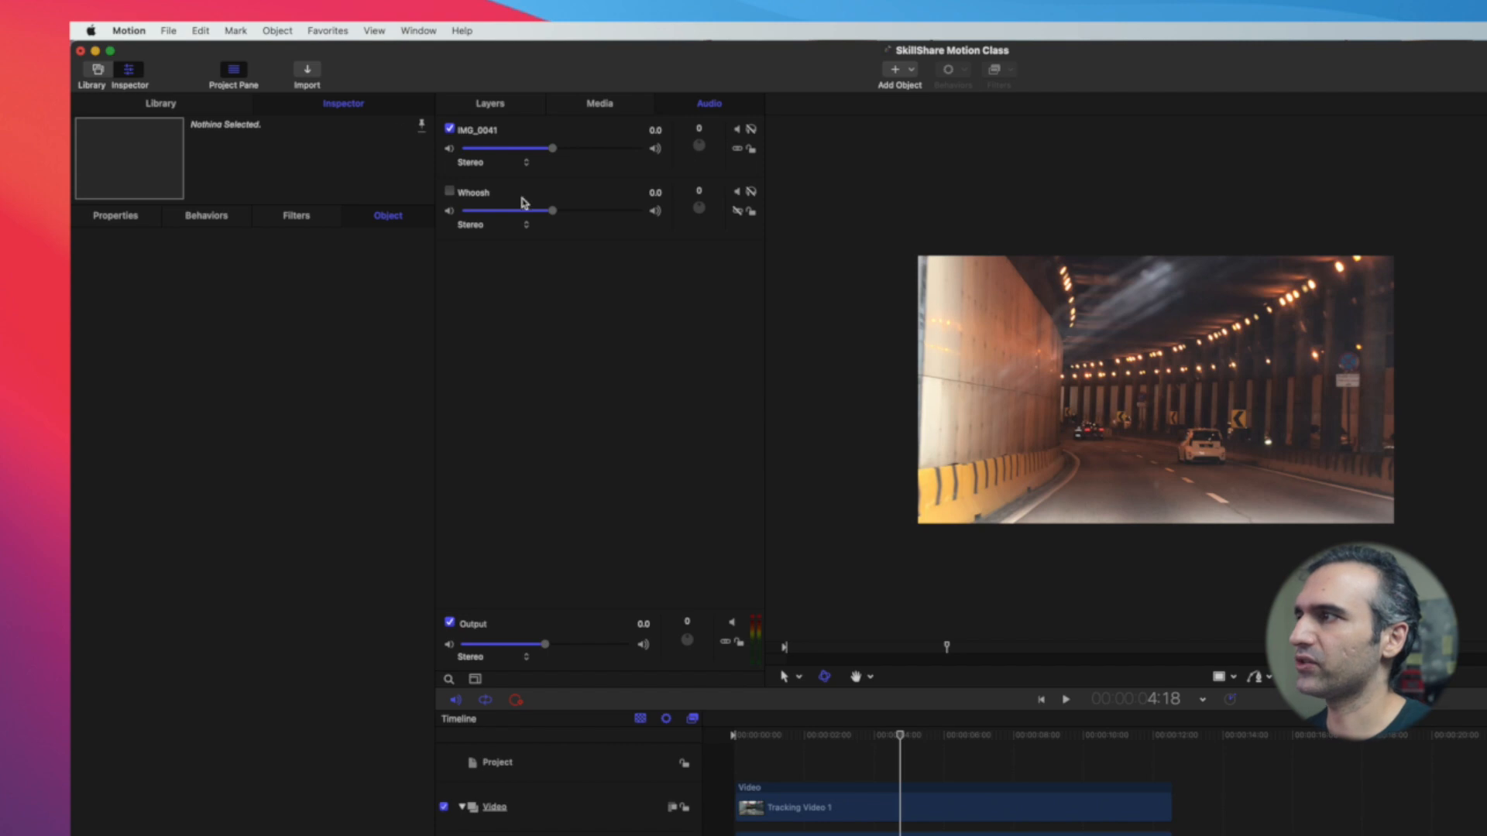
drag(553, 154, 470, 157)
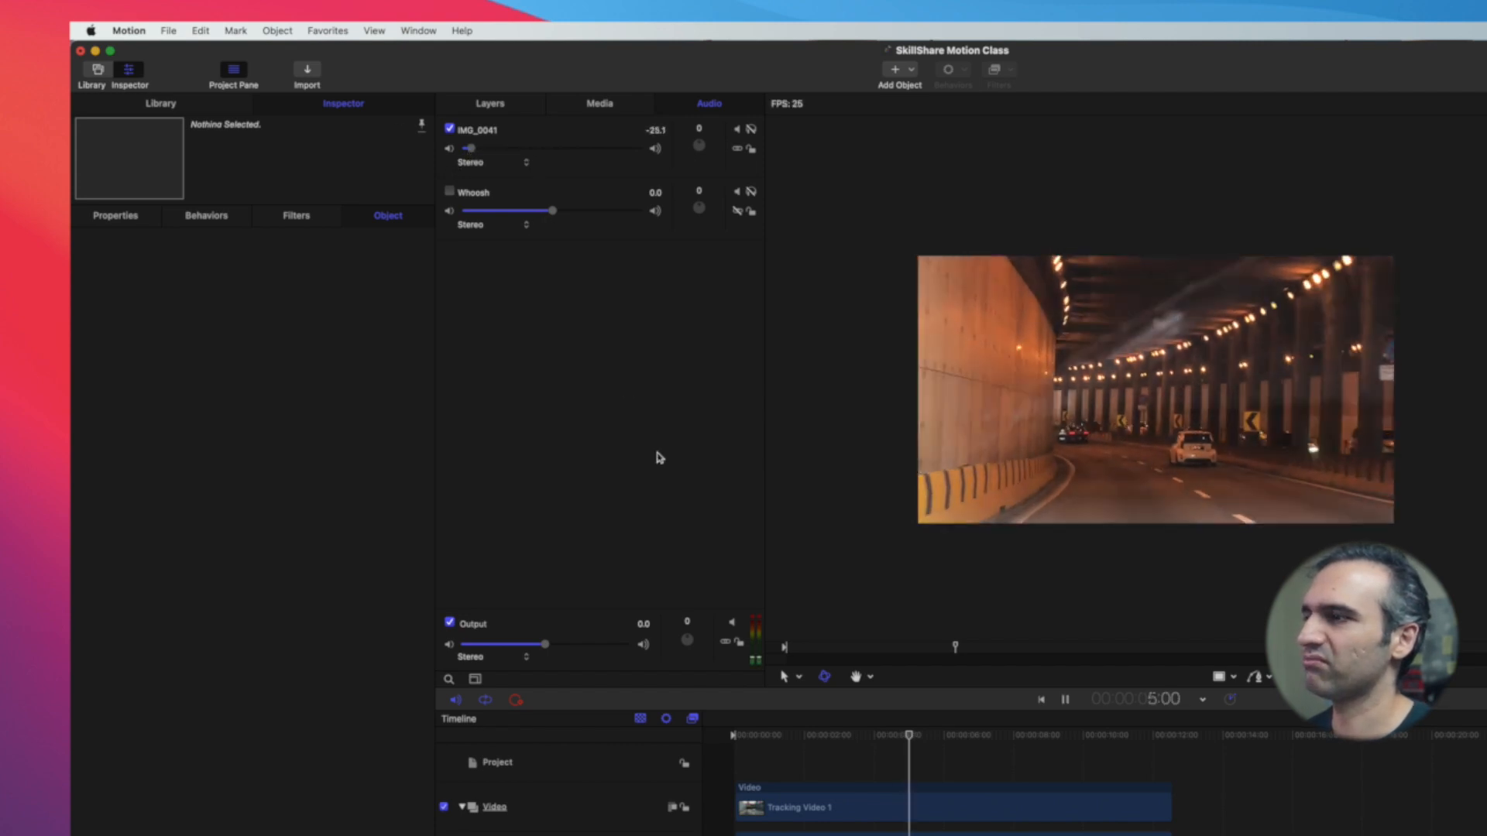
key(space)
click(470, 150)
drag(488, 155, 515, 154)
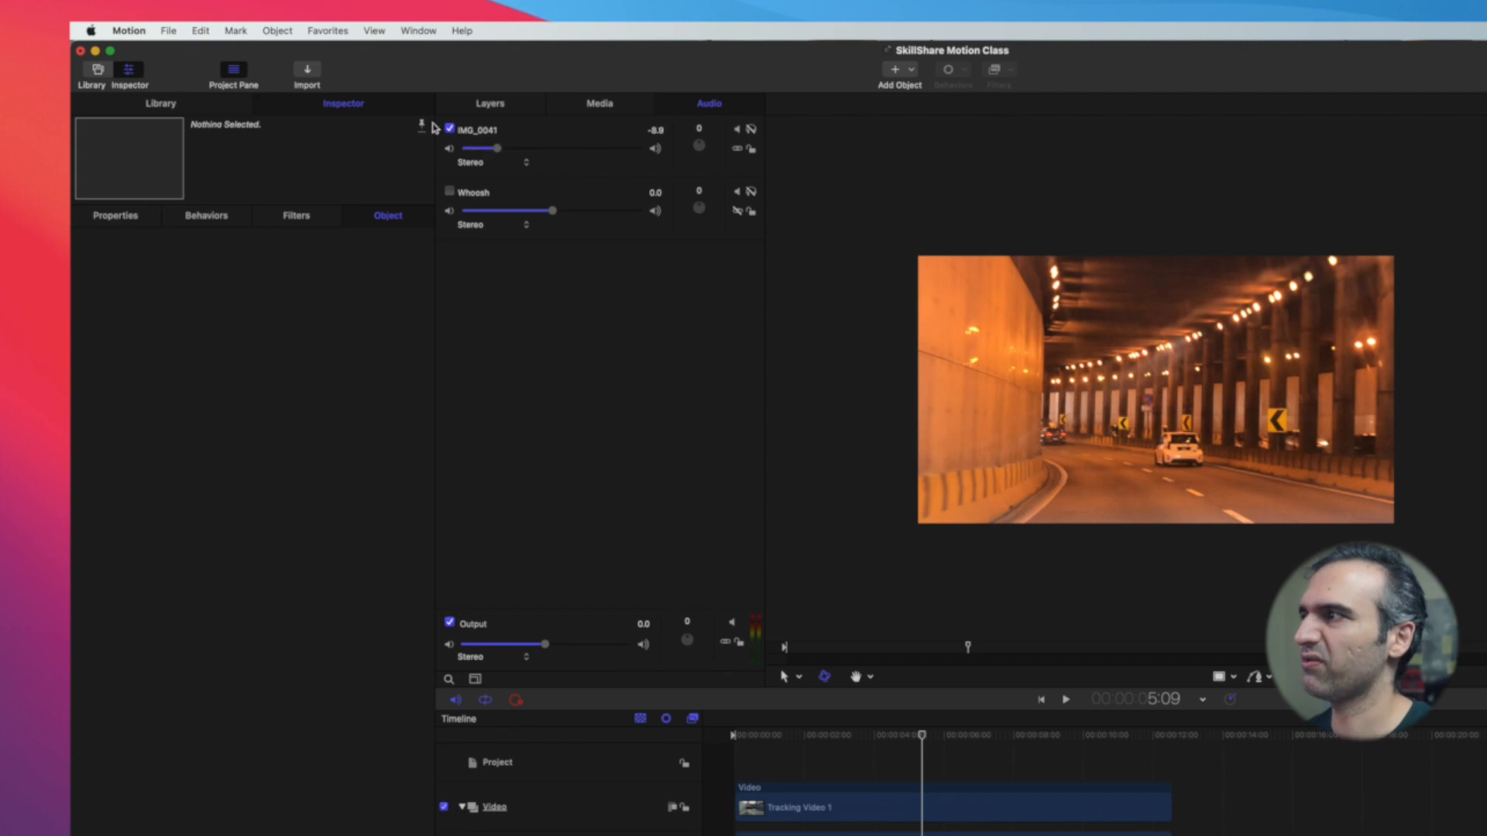
click(449, 129)
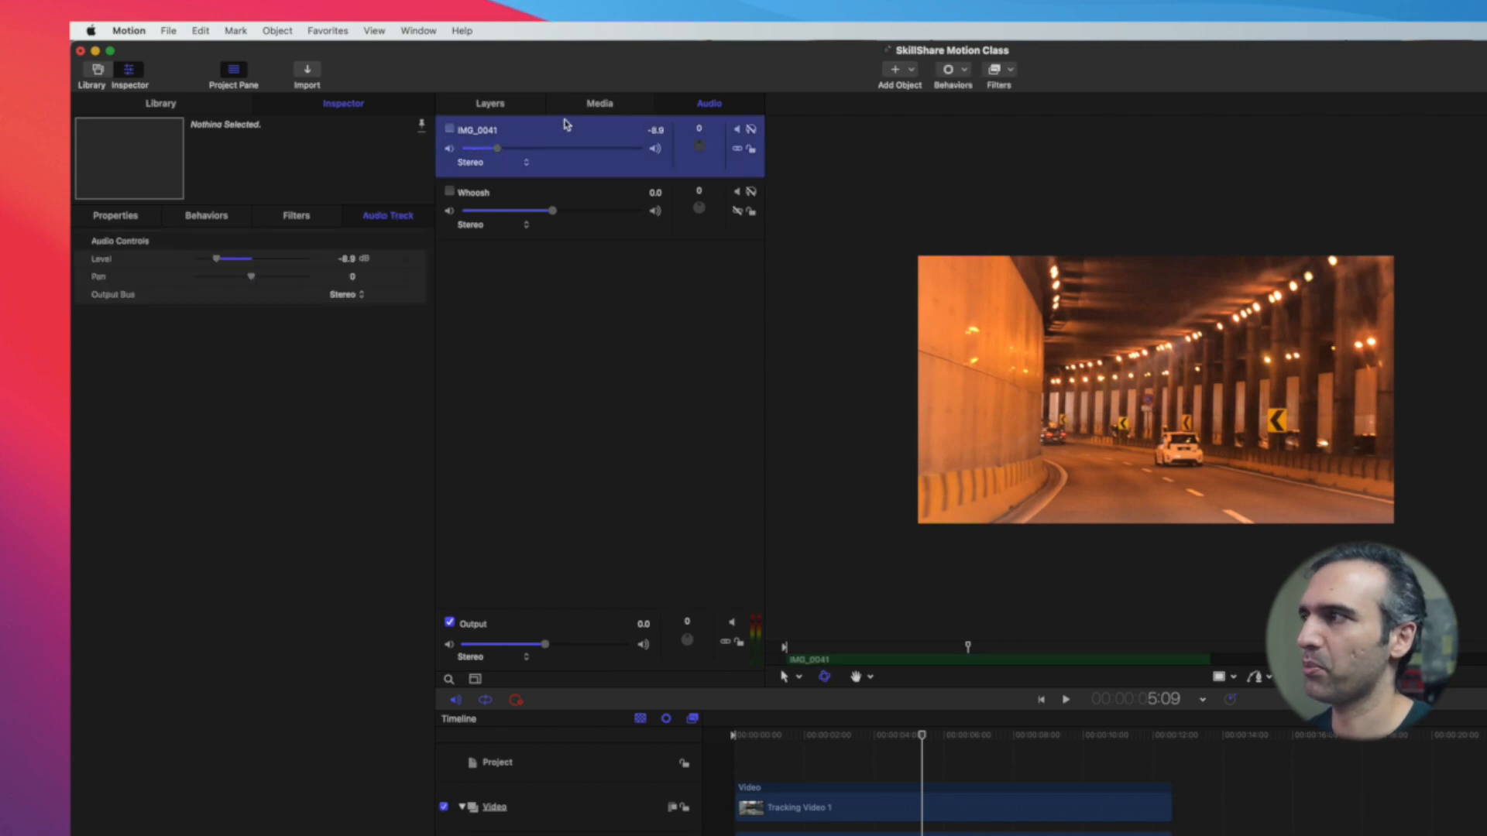
Review the footage, return to near its start, and apply the Analyze Motion behavior to the Tracking Video 1 layer
click(508, 109)
drag(921, 736, 835, 764)
click(886, 814)
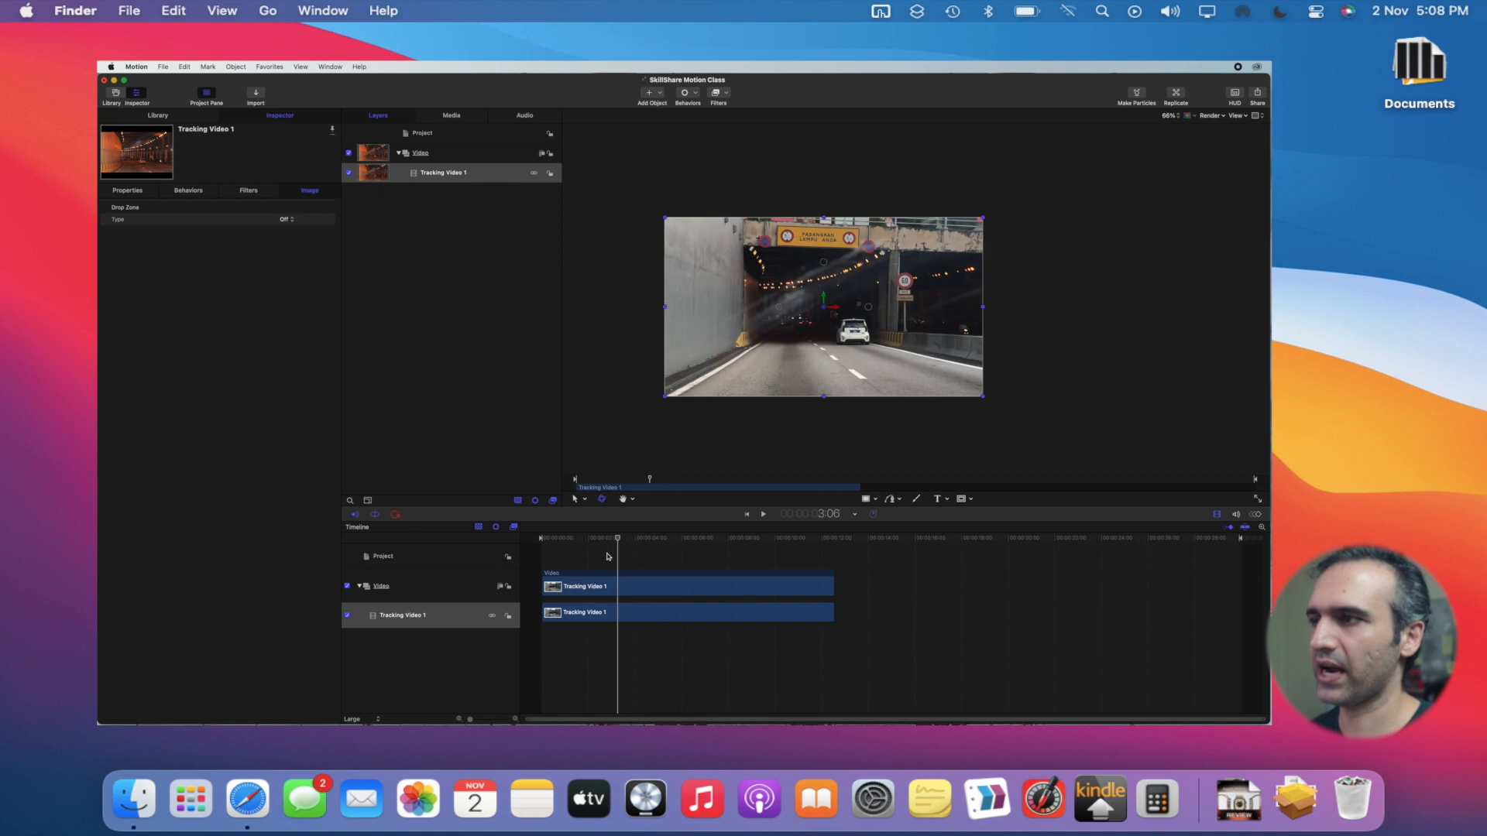
drag(608, 556, 586, 552)
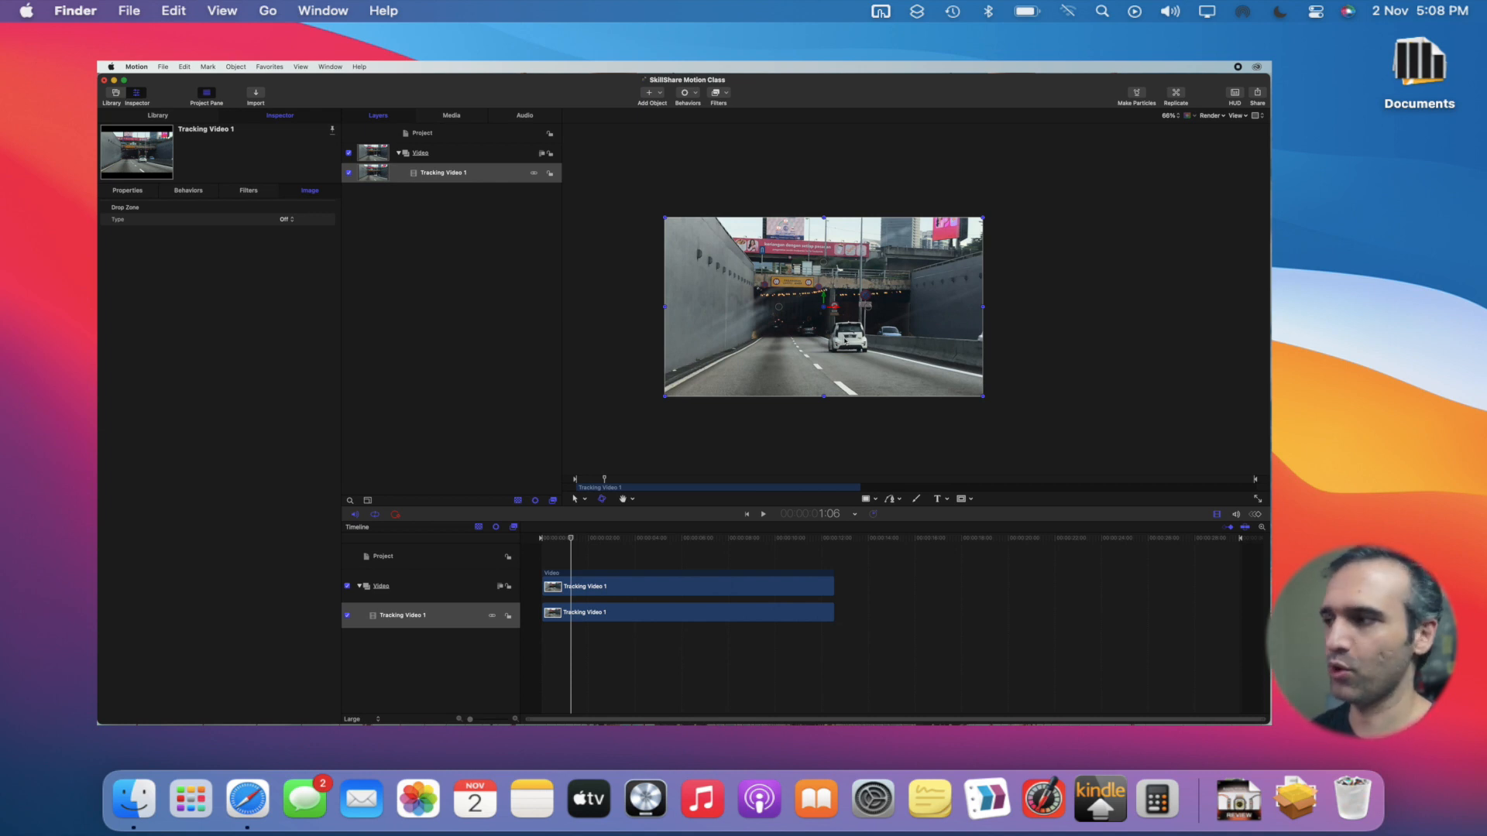
mouse_move(571, 540)
mouse_down()
mouse_move(552, 541)
mouse_move(675, 545)
mouse_move(590, 546)
mouse_up()
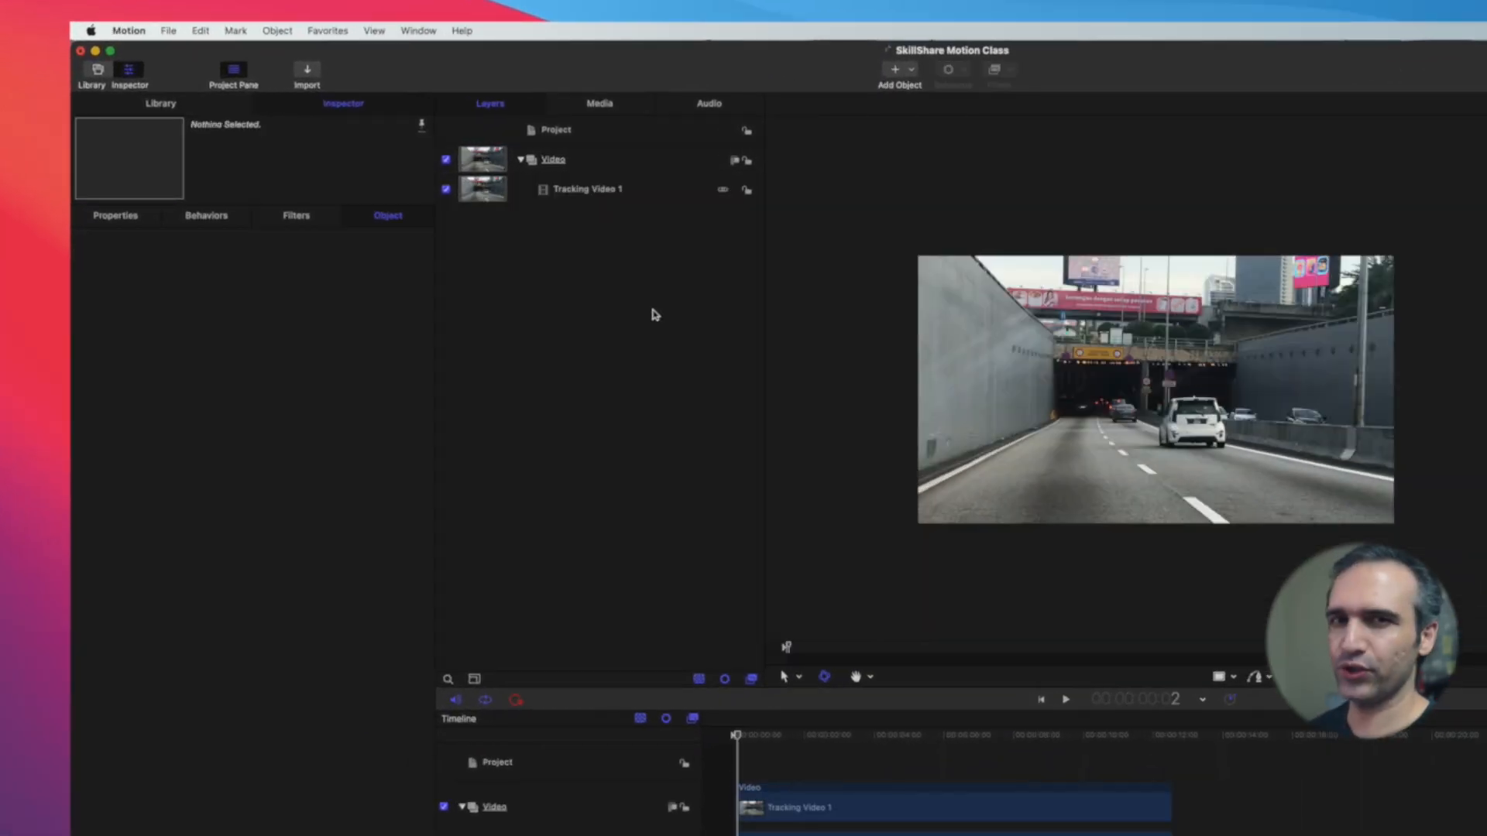
click(631, 190)
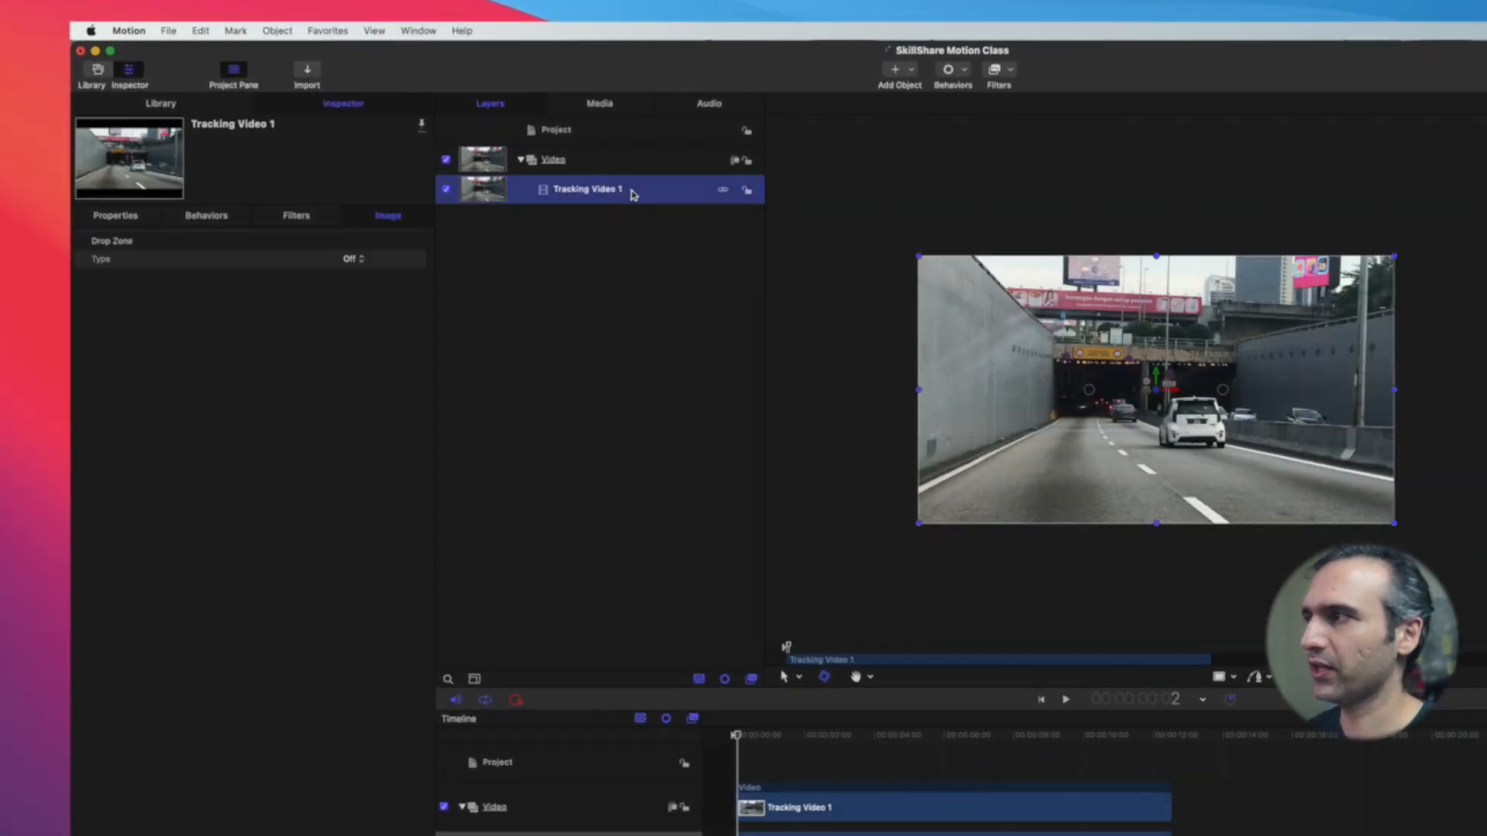
click(963, 71)
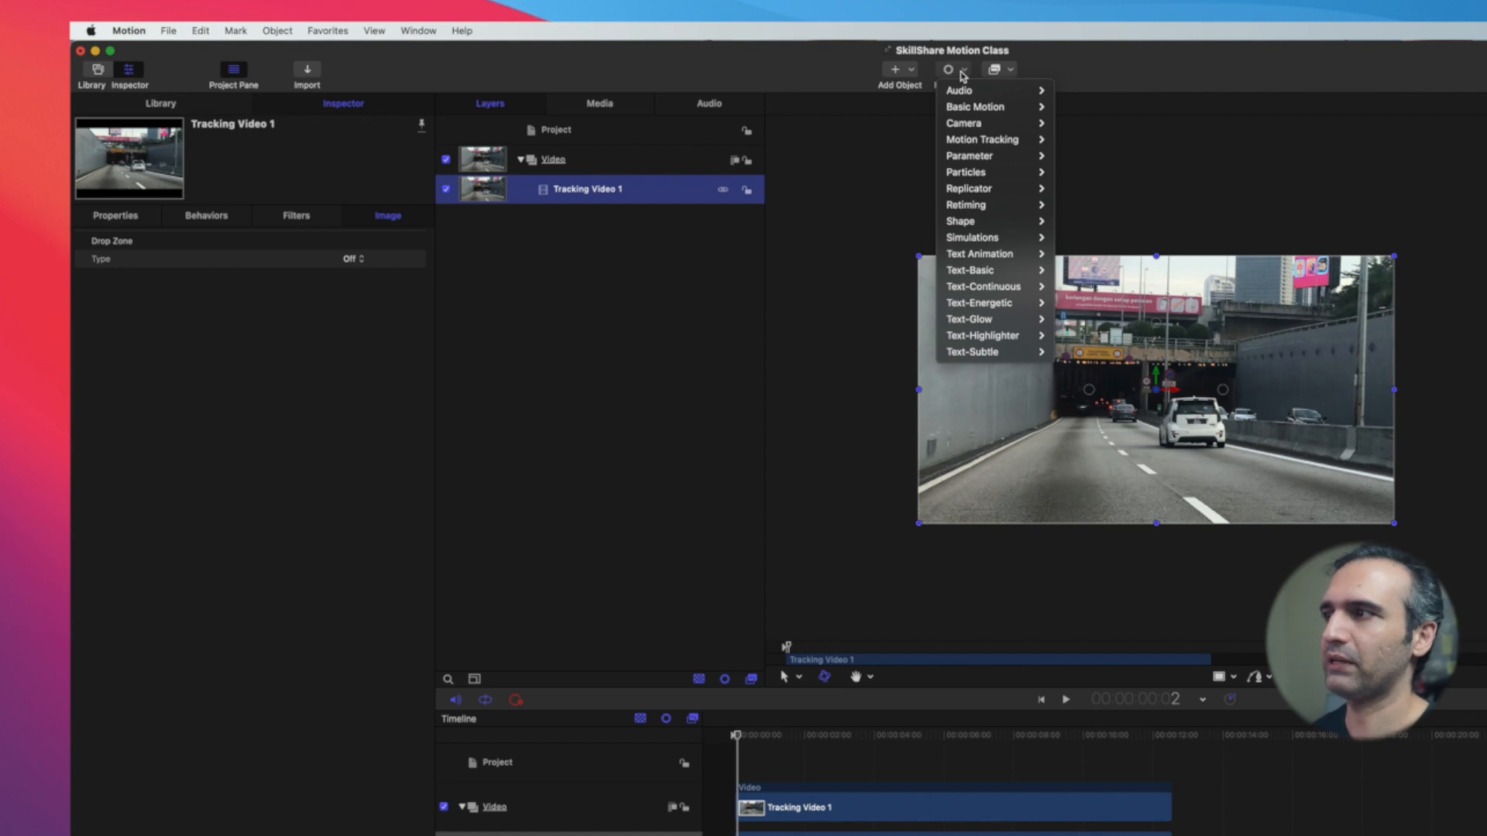
mouse_move(985, 142)
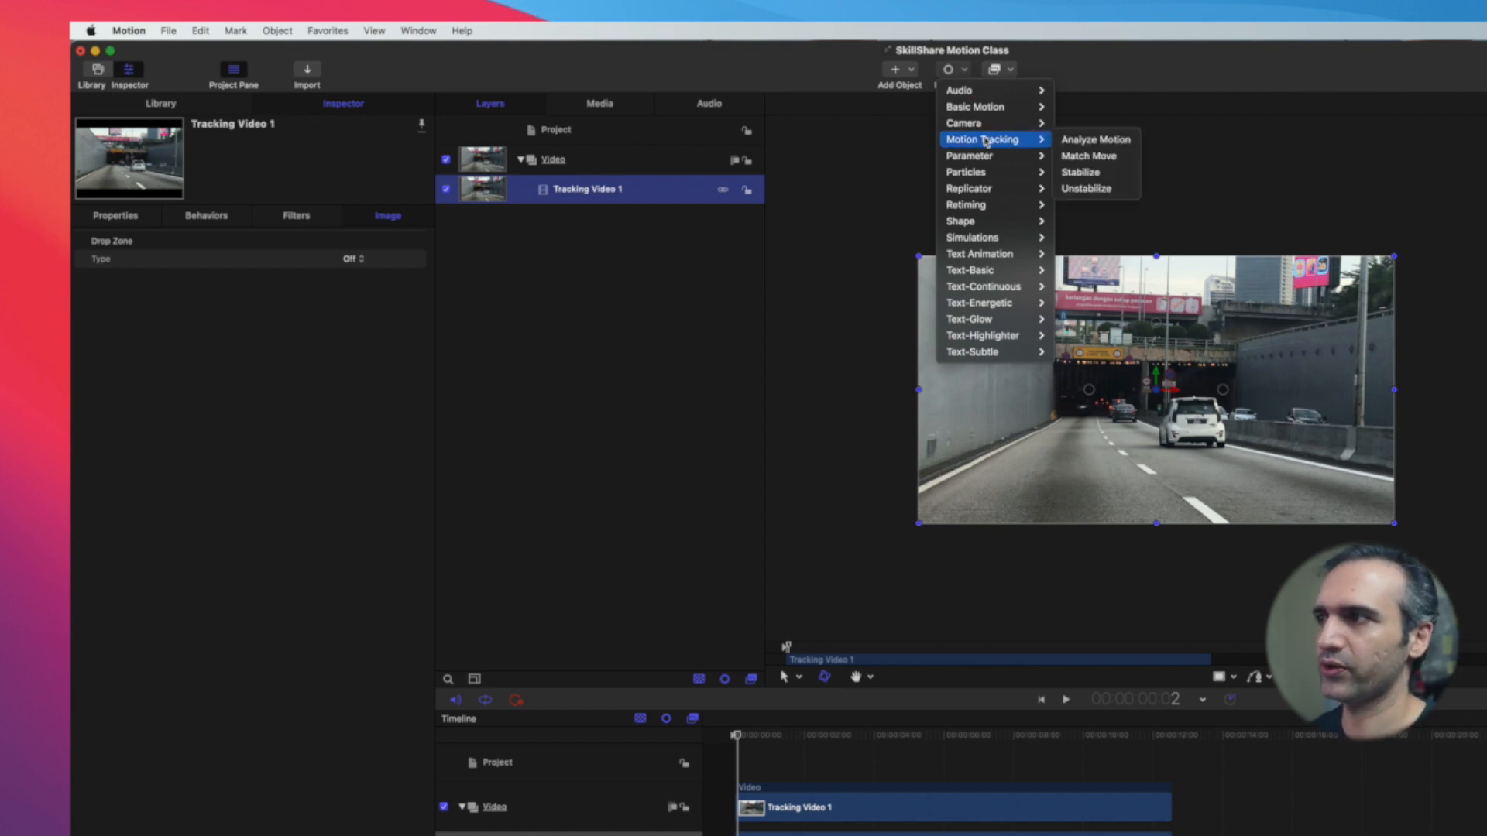
click(1087, 142)
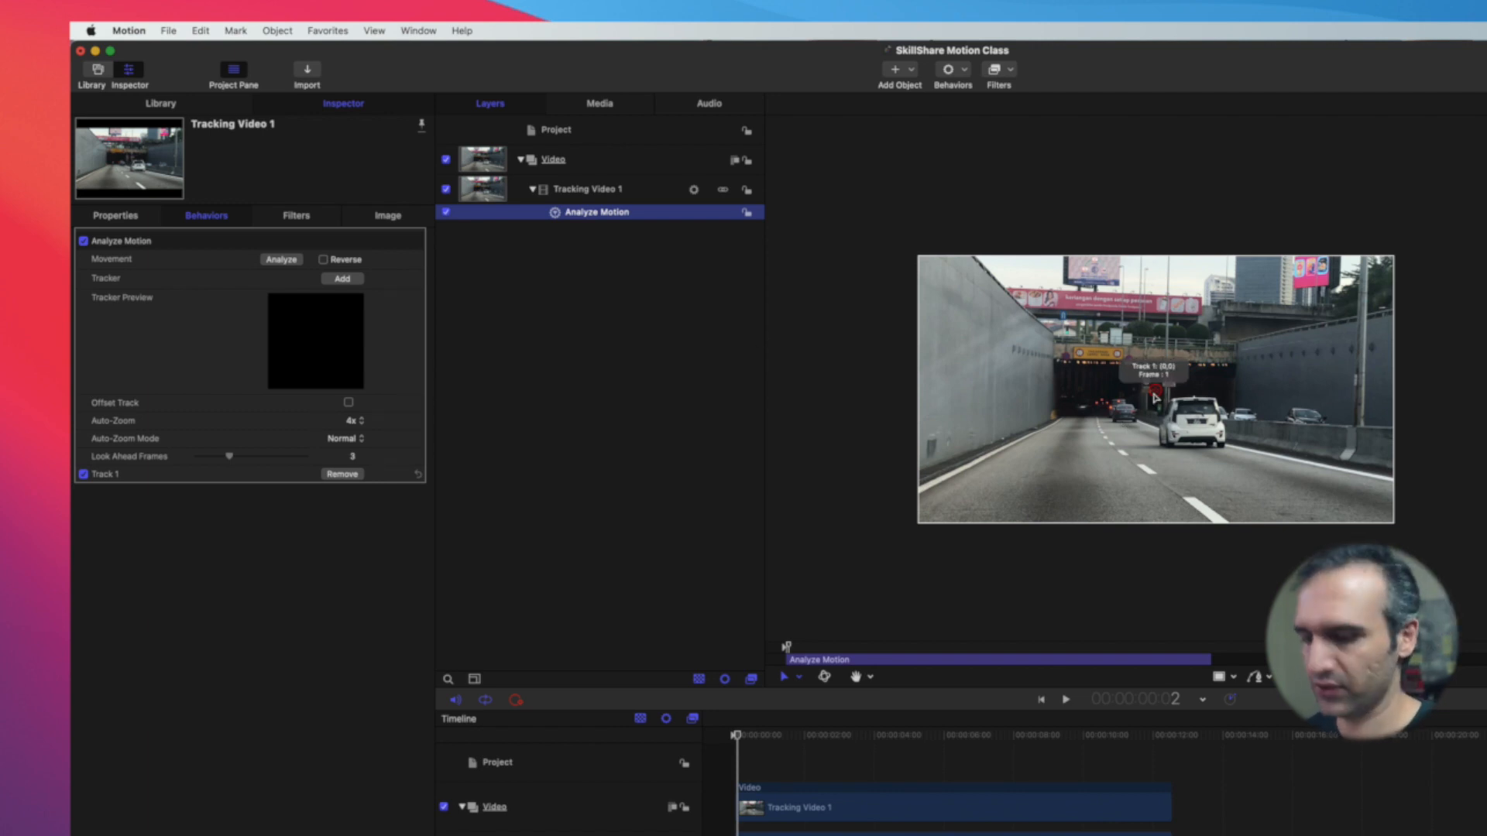
Place the motion tracker on the left side of the white car's rear and analyze the movement
key(super+=)
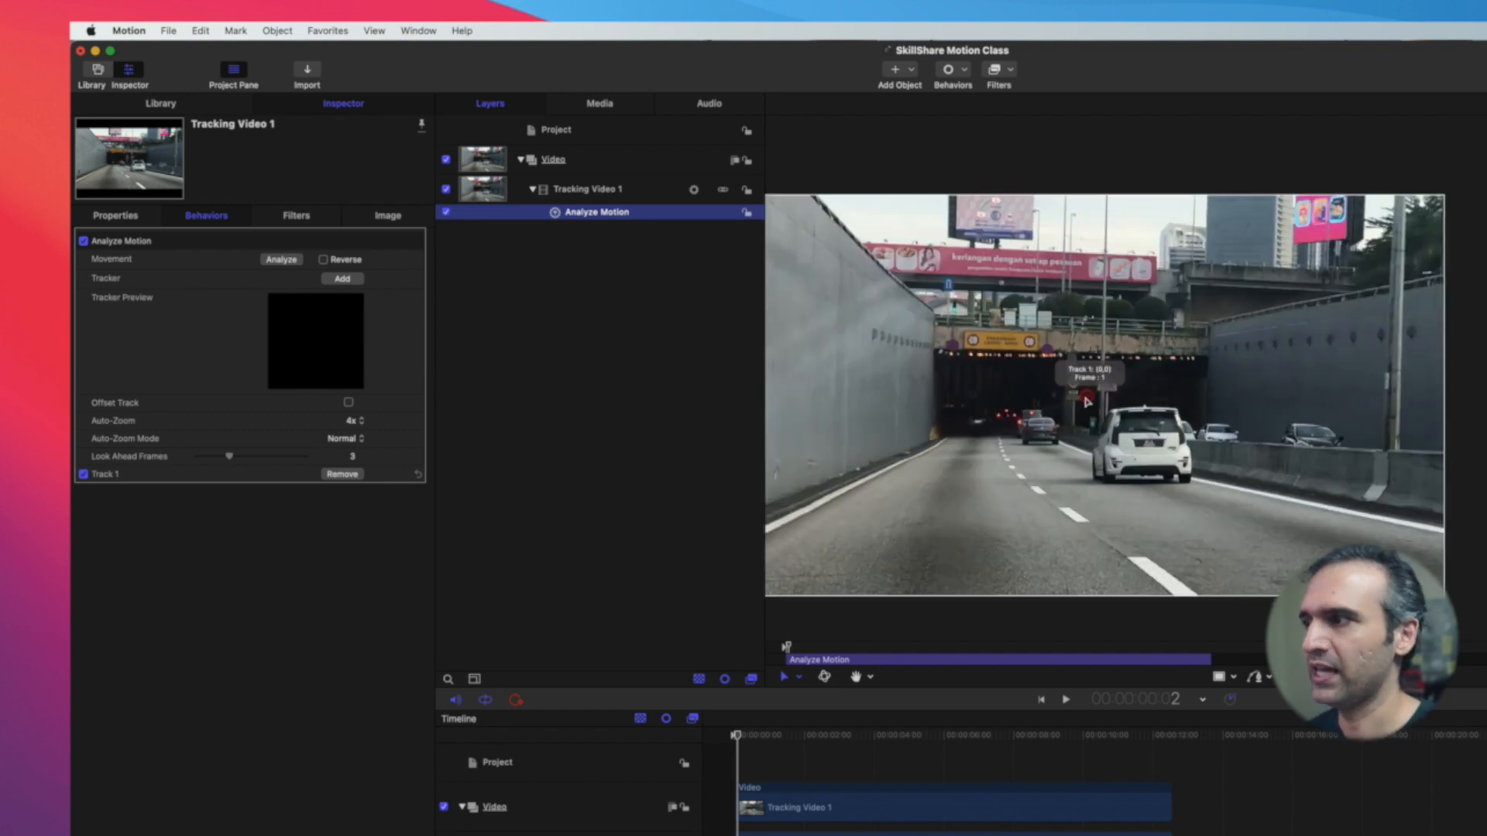
scroll(1177, 401, left, 3)
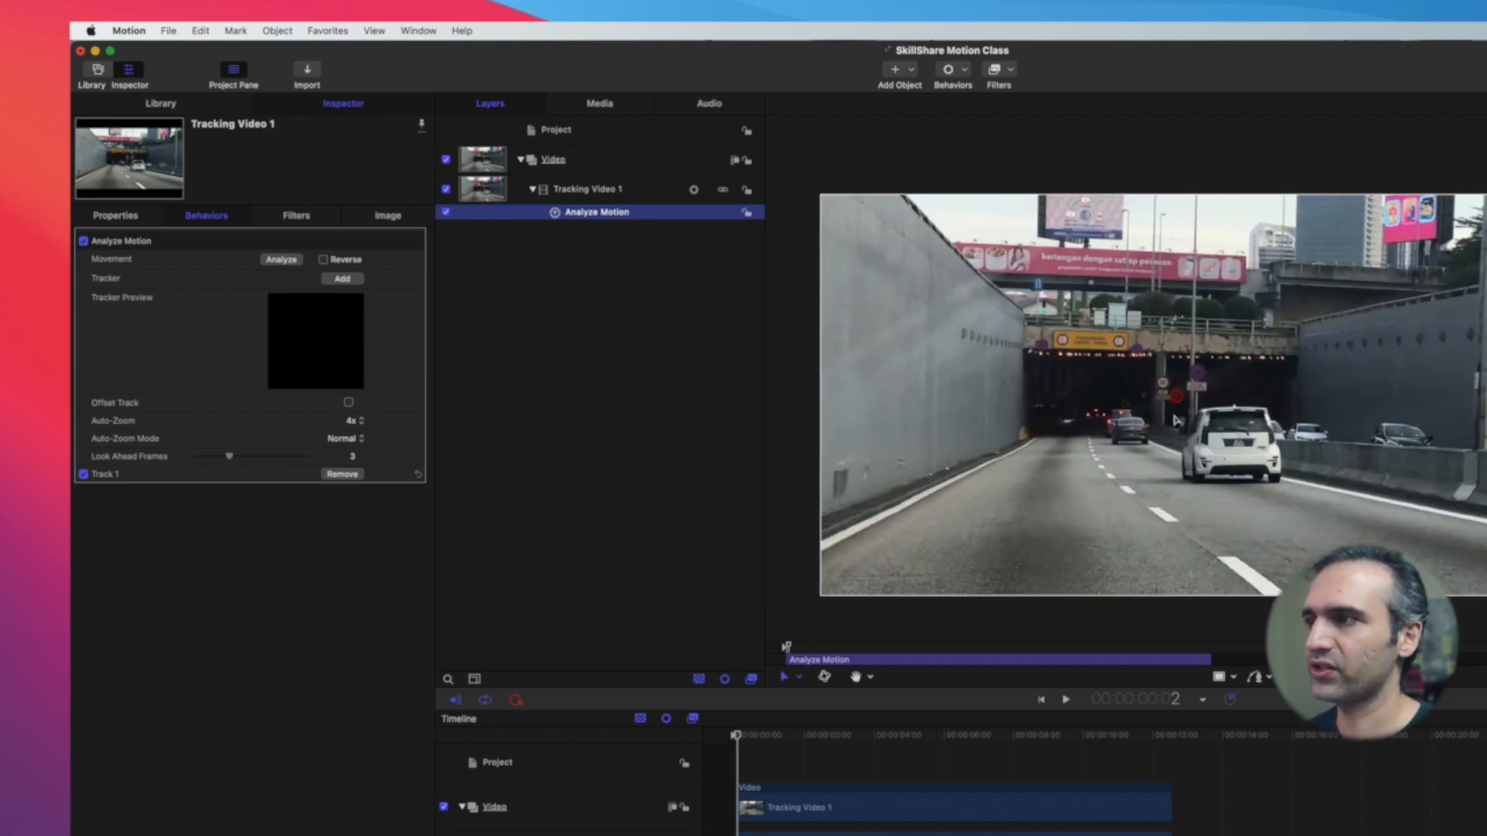
drag(1177, 401, 1212, 440)
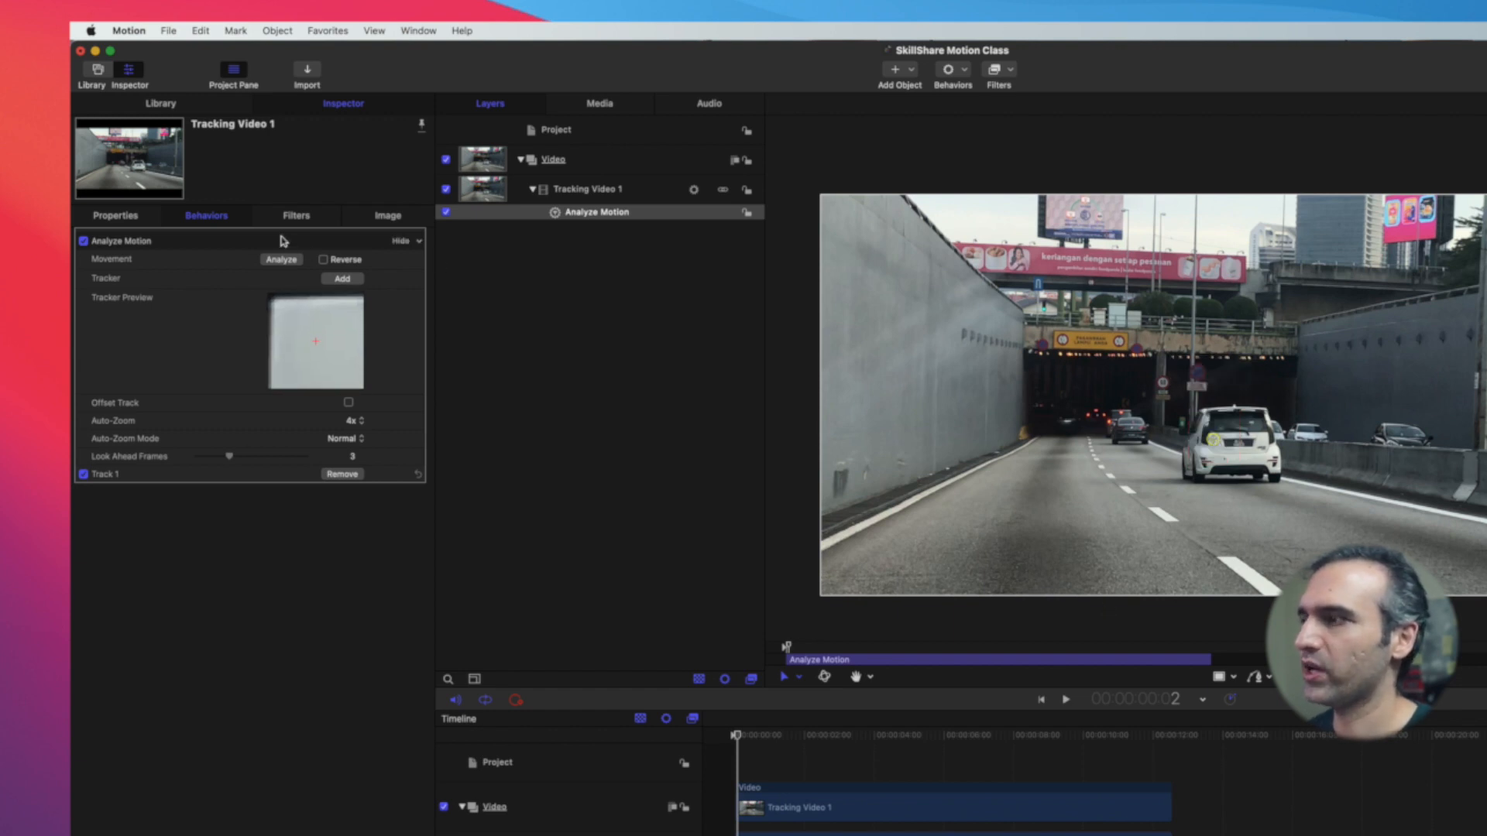
click(296, 261)
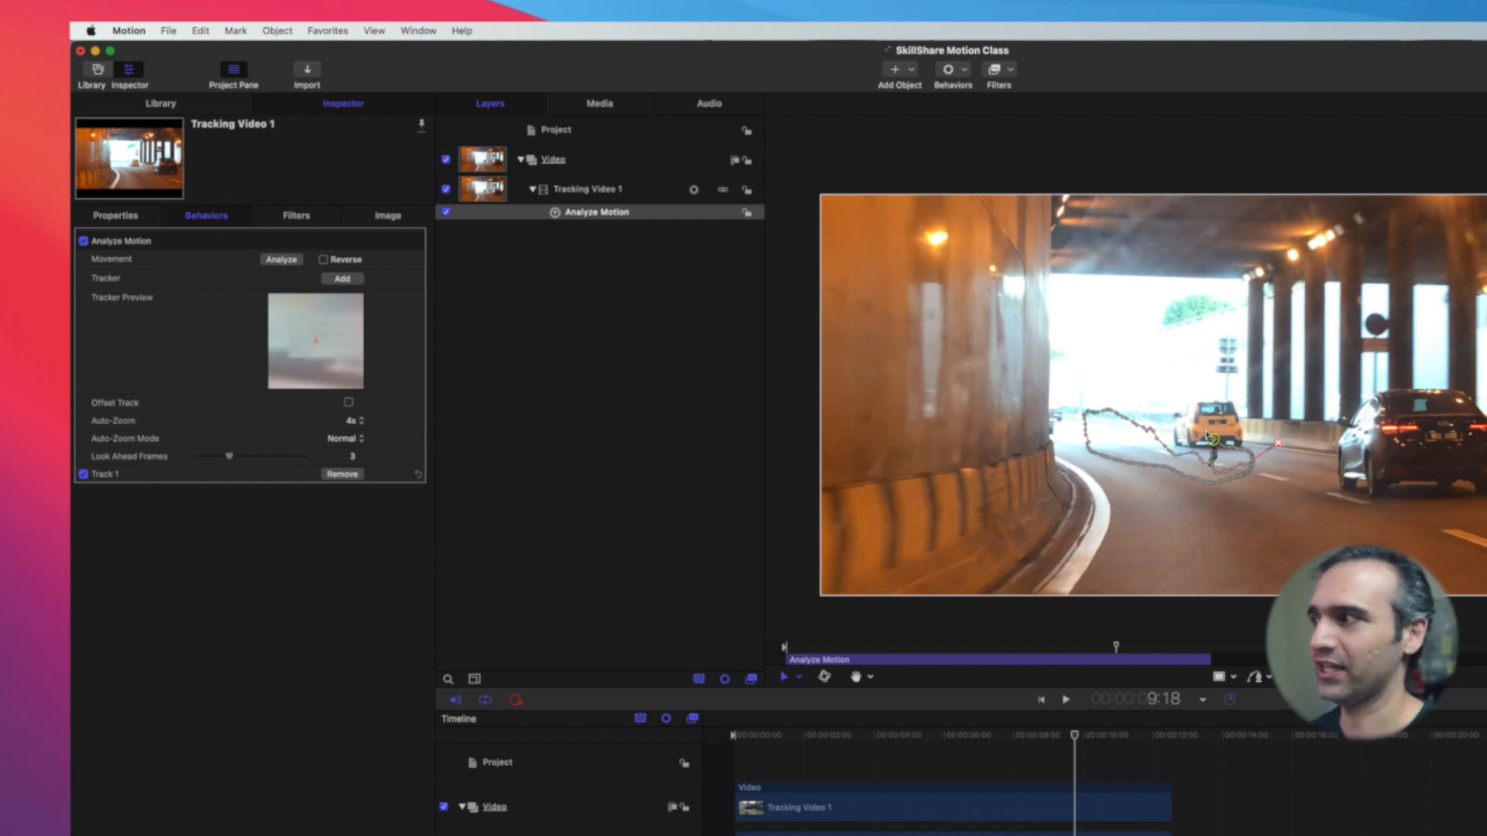
Reposition the tracker on the car's upper left corner at 9:18, analyze the remaining footage, and check the track along the timeline
drag(1278, 445, 1202, 419)
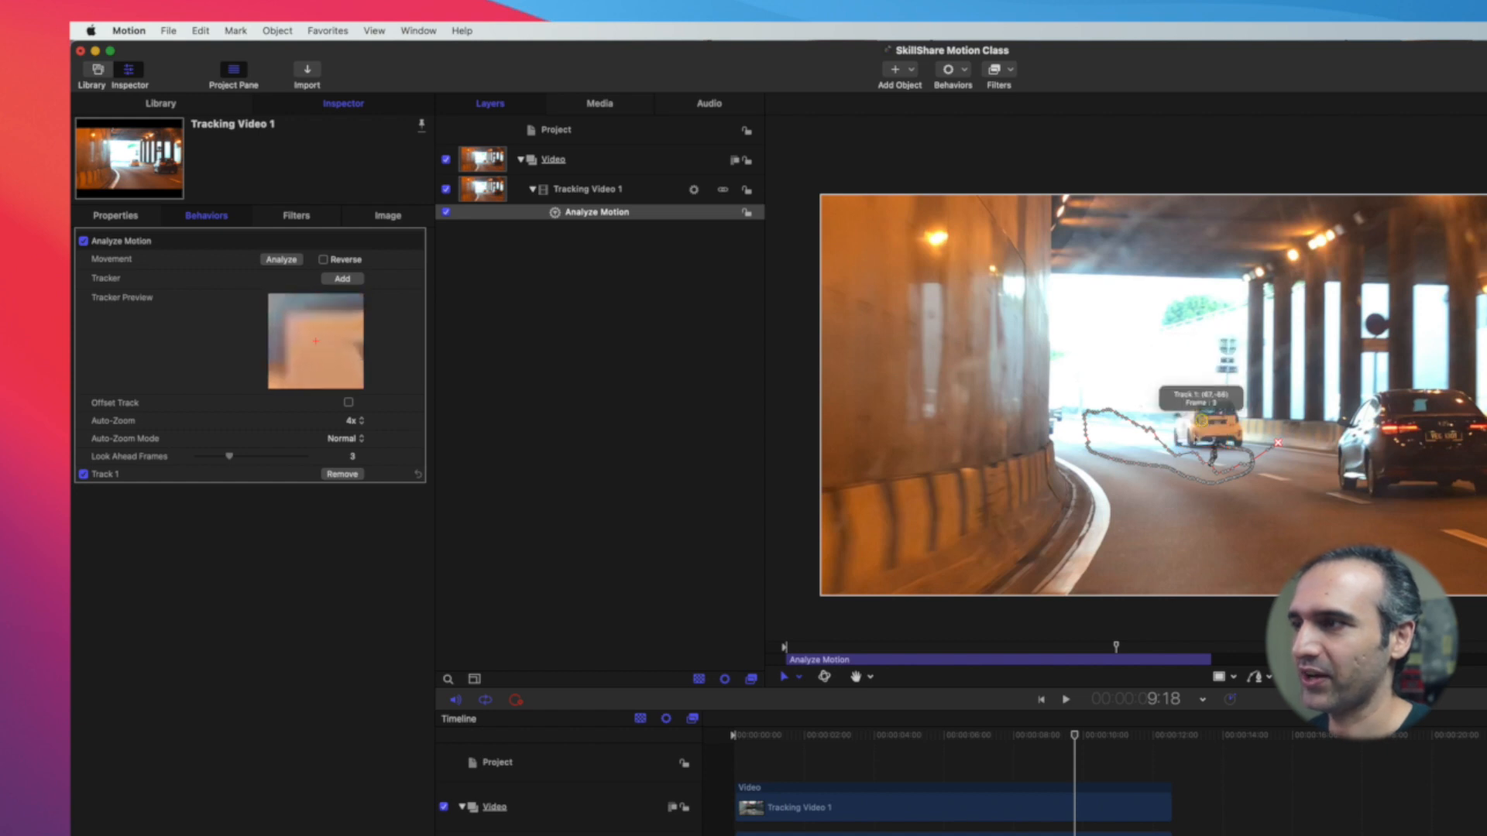
click(281, 260)
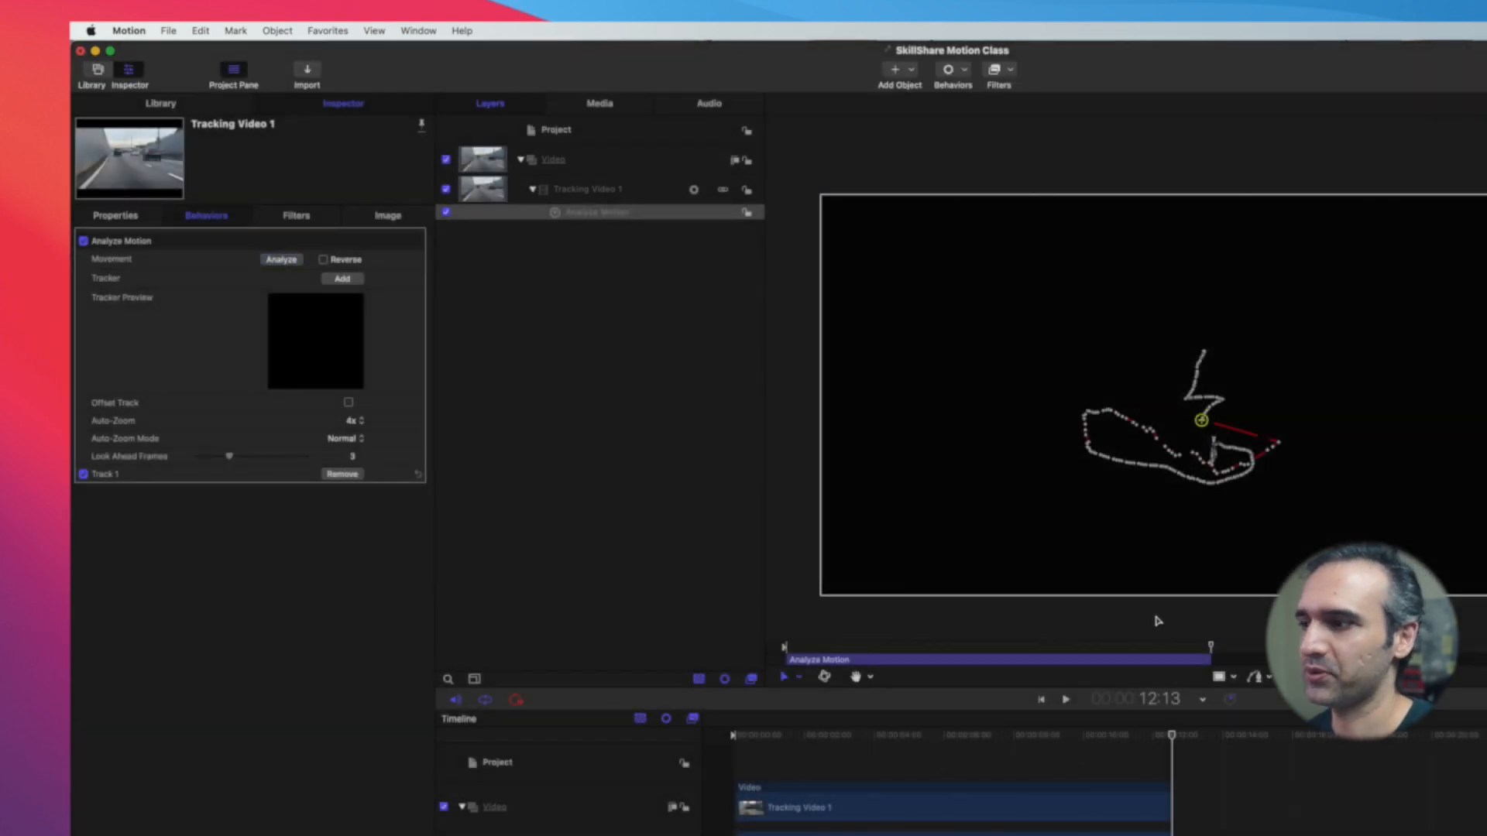
drag(1171, 741, 755, 769)
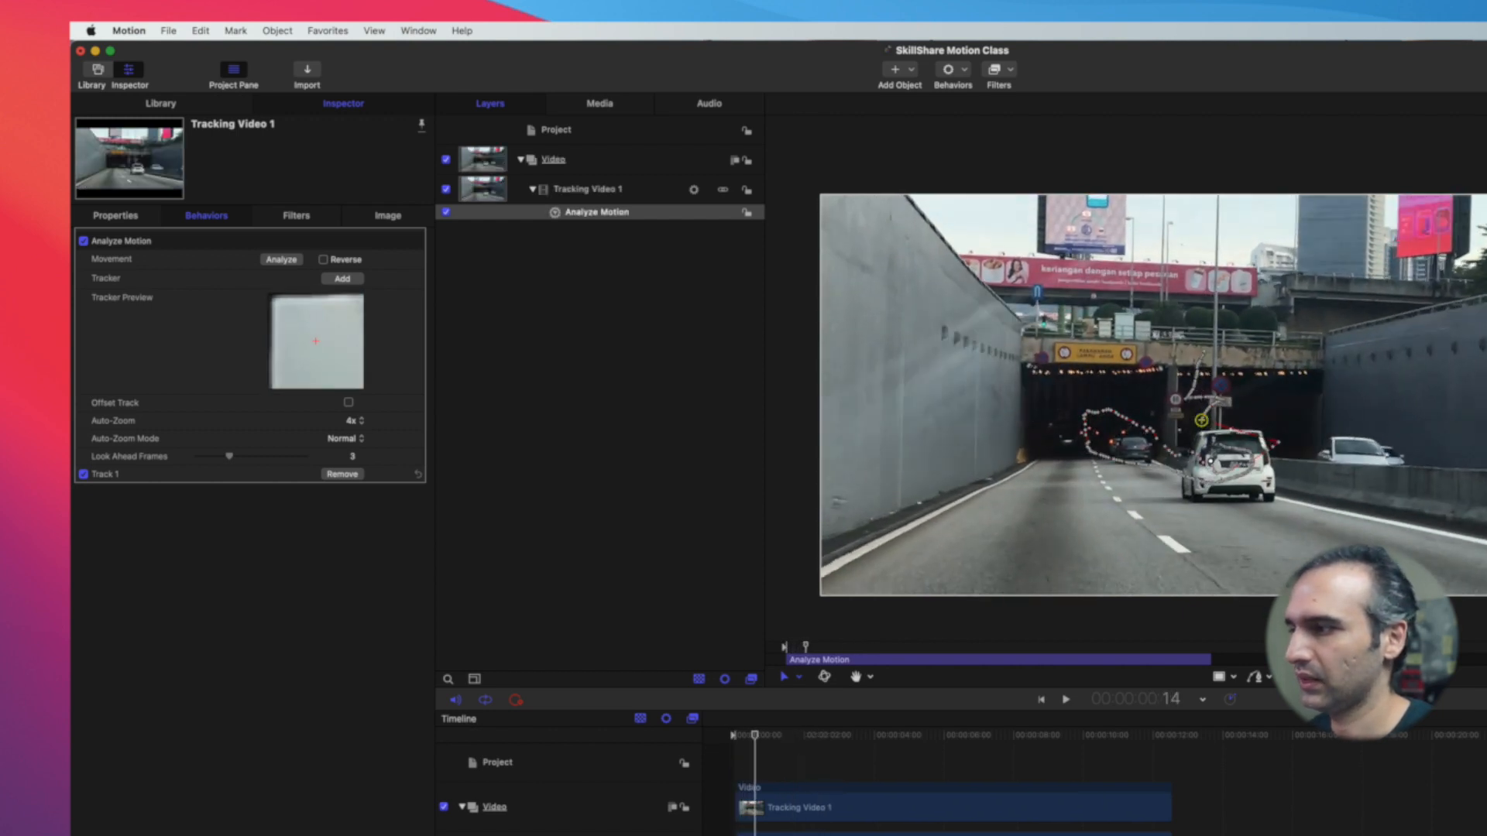
scroll(1100, 782, up, 5)
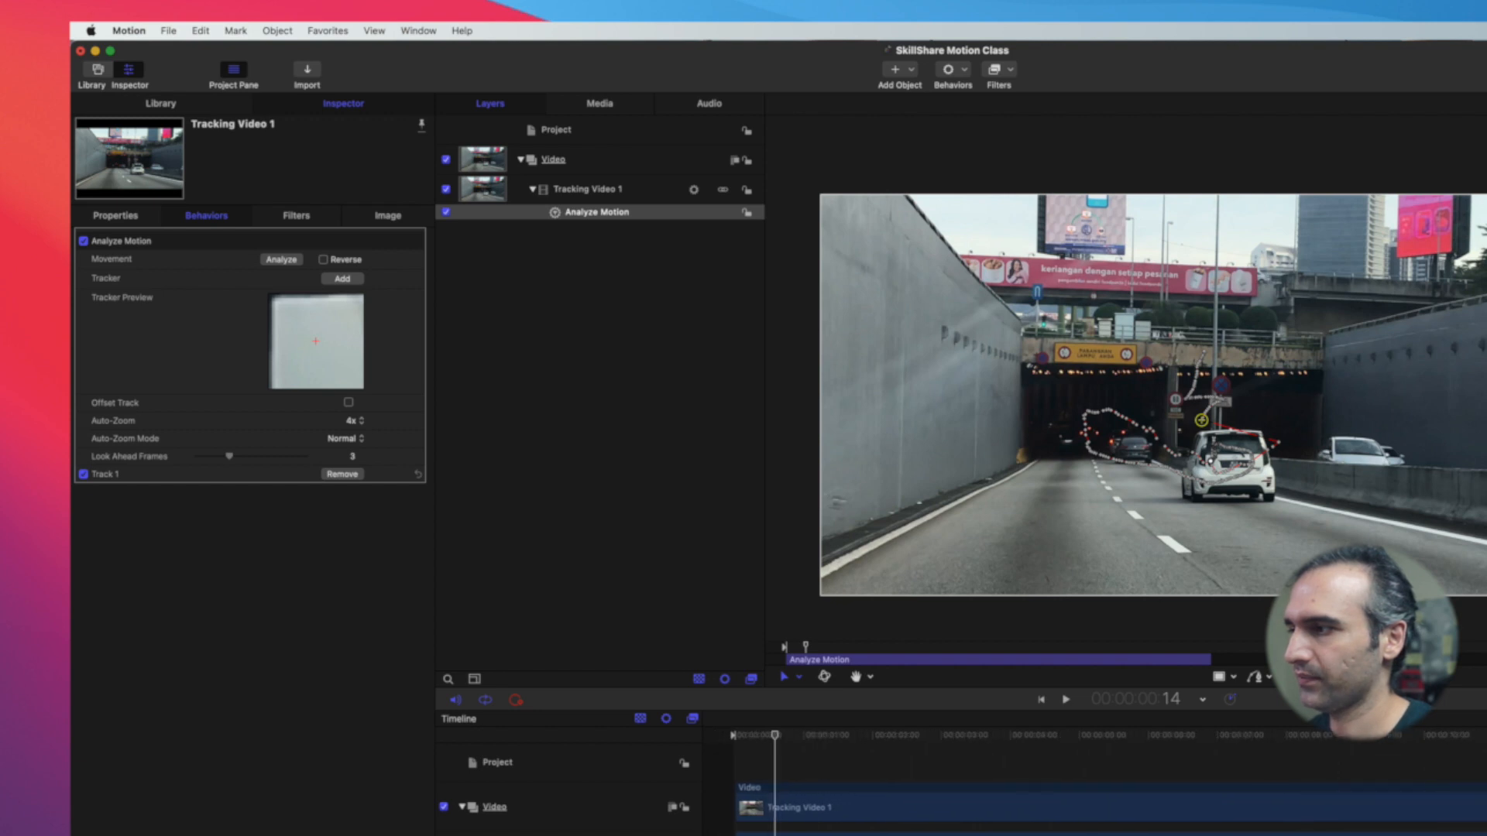
scroll(777, 733, up, 3)
drag(758, 741, 1012, 749)
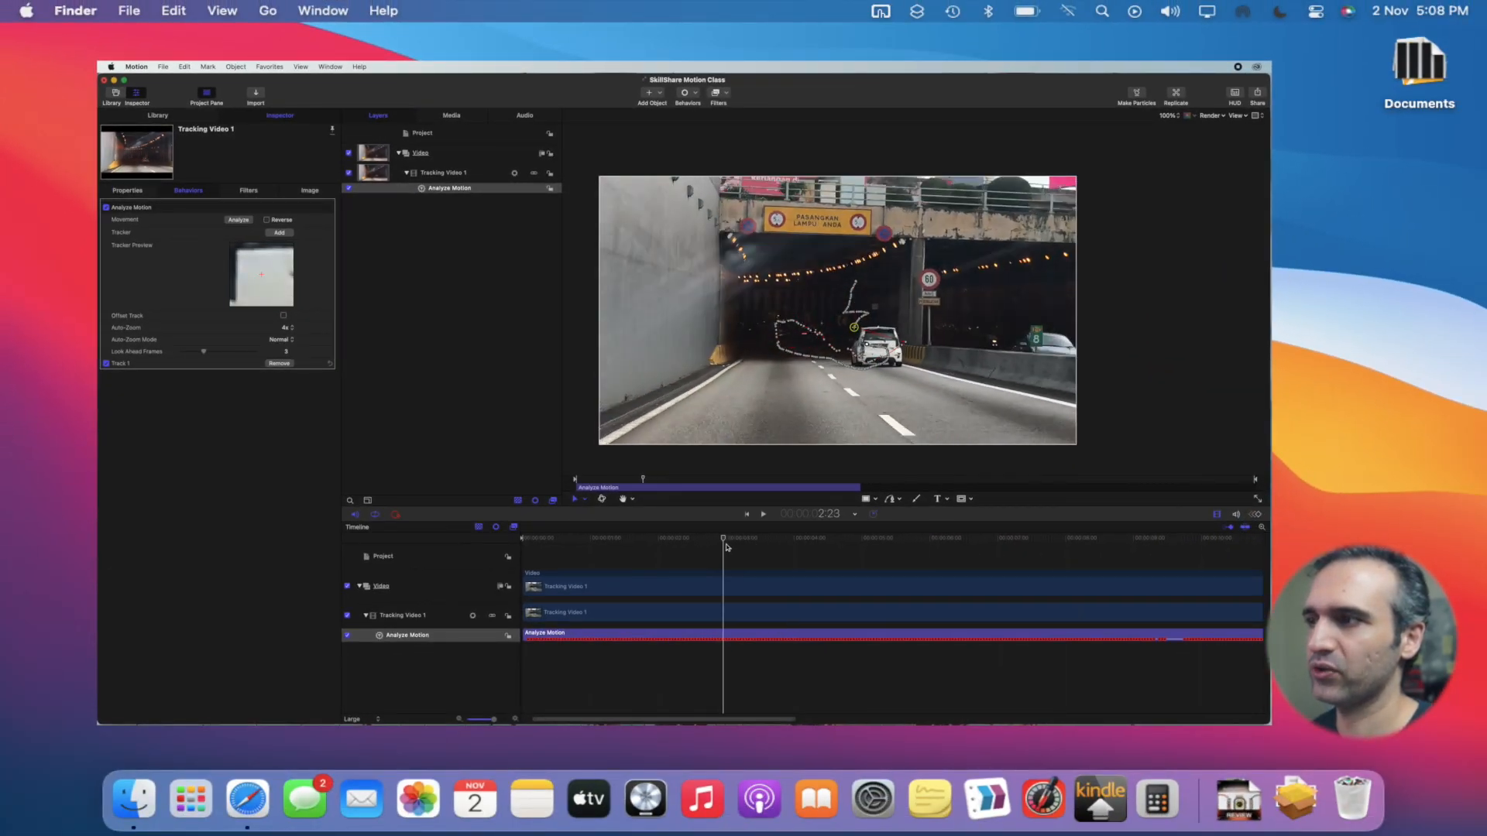
drag(726, 547, 815, 553)
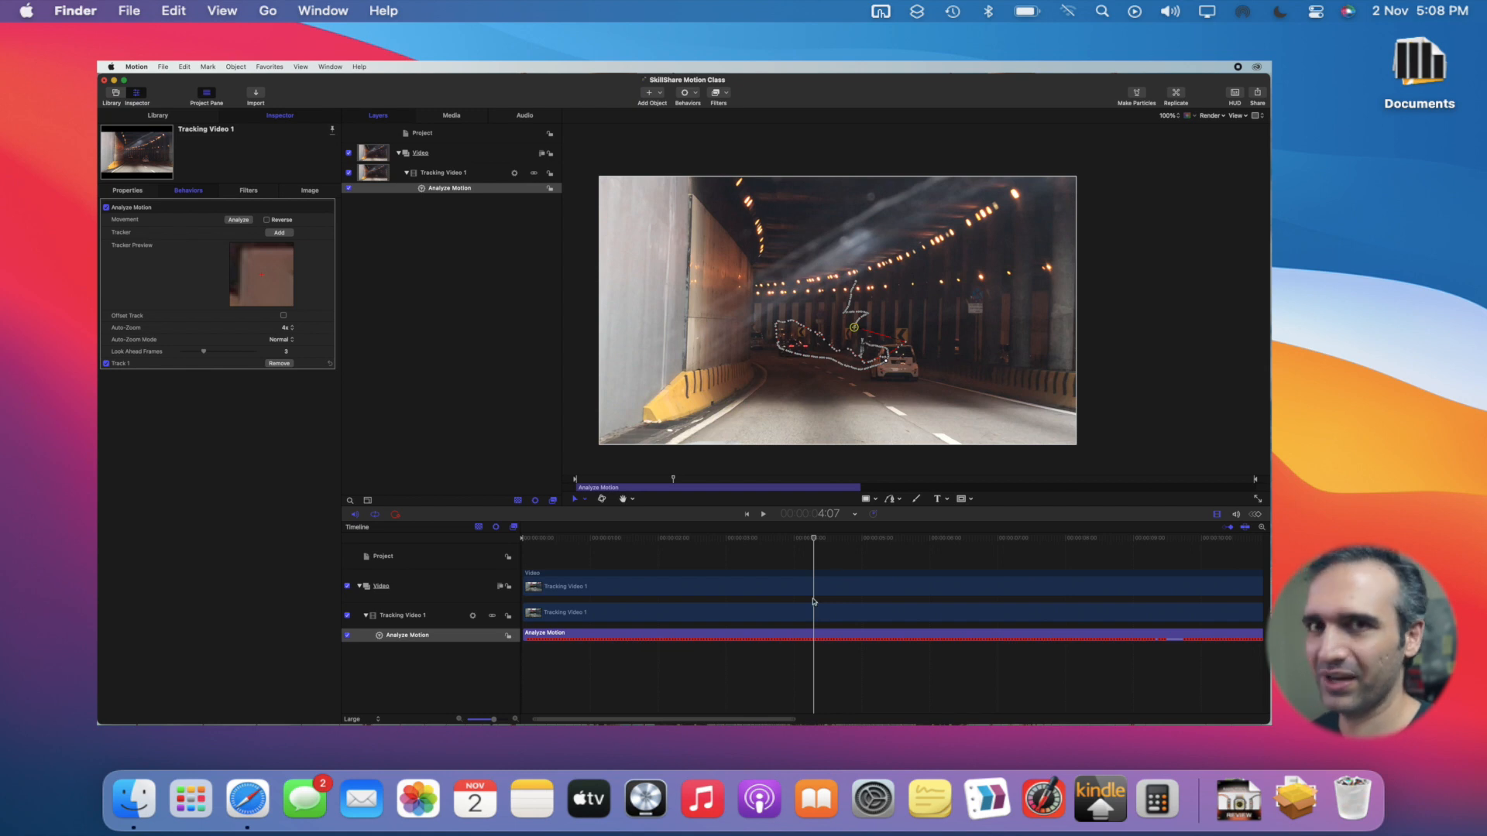
Draw a small rectangle on the road to the left of the white car, starting at frame 4
drag(815, 545, 533, 541)
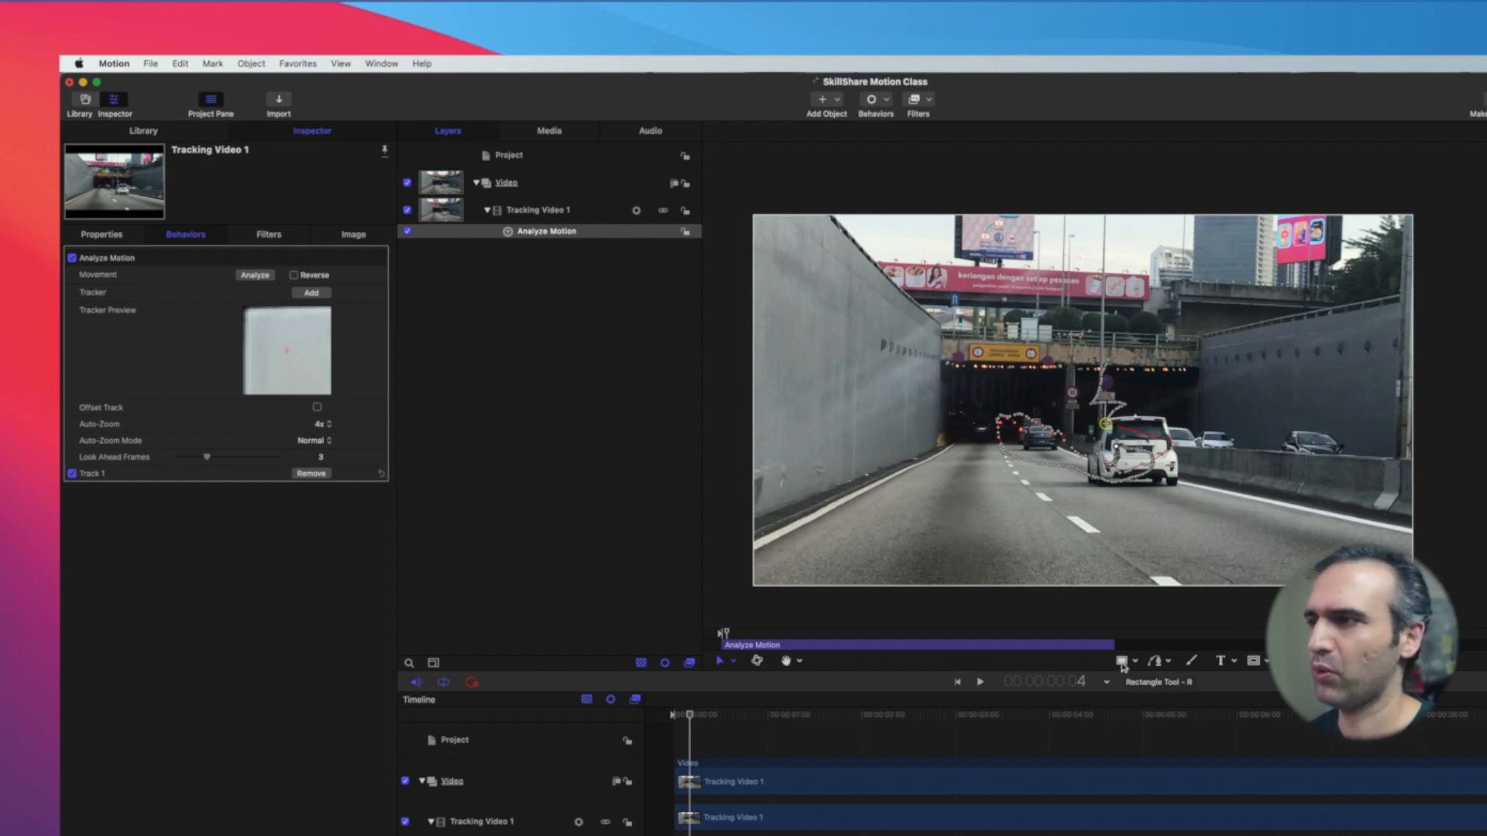
click(1121, 660)
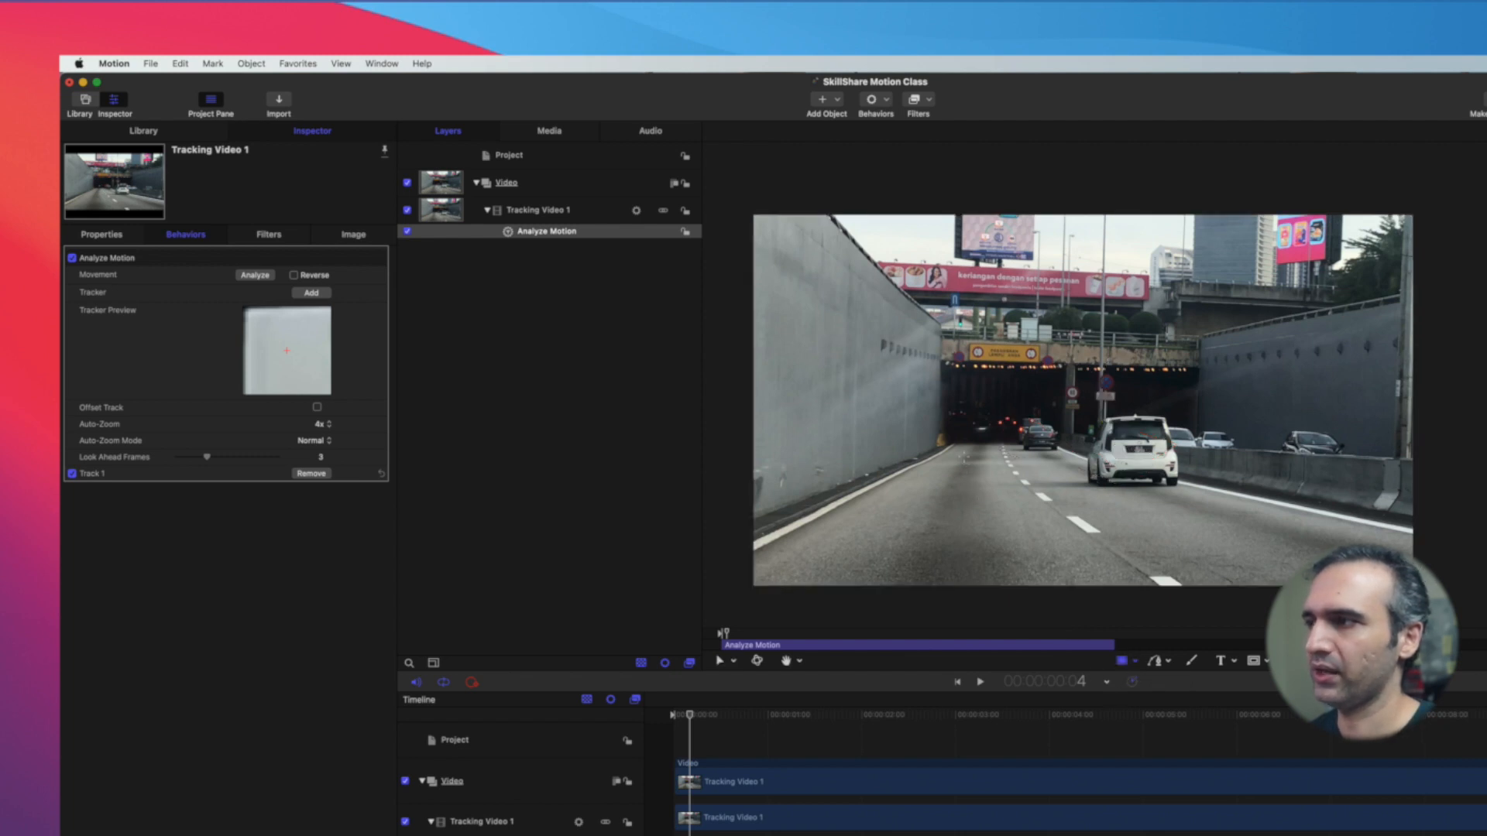
drag(962, 457, 1049, 497)
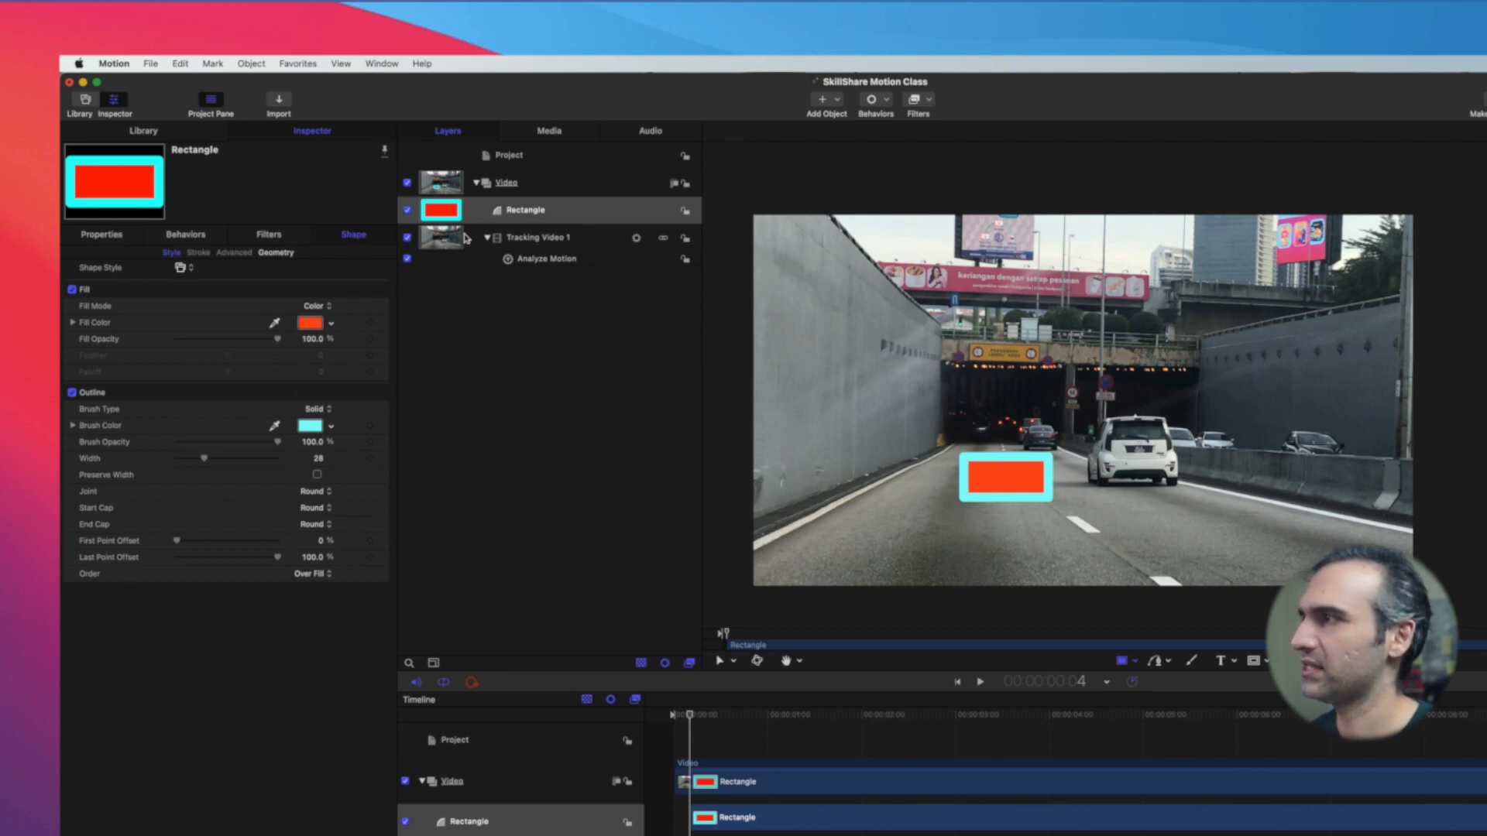
Turn off the rectangle's outline and change its fill color to yellow
click(548, 216)
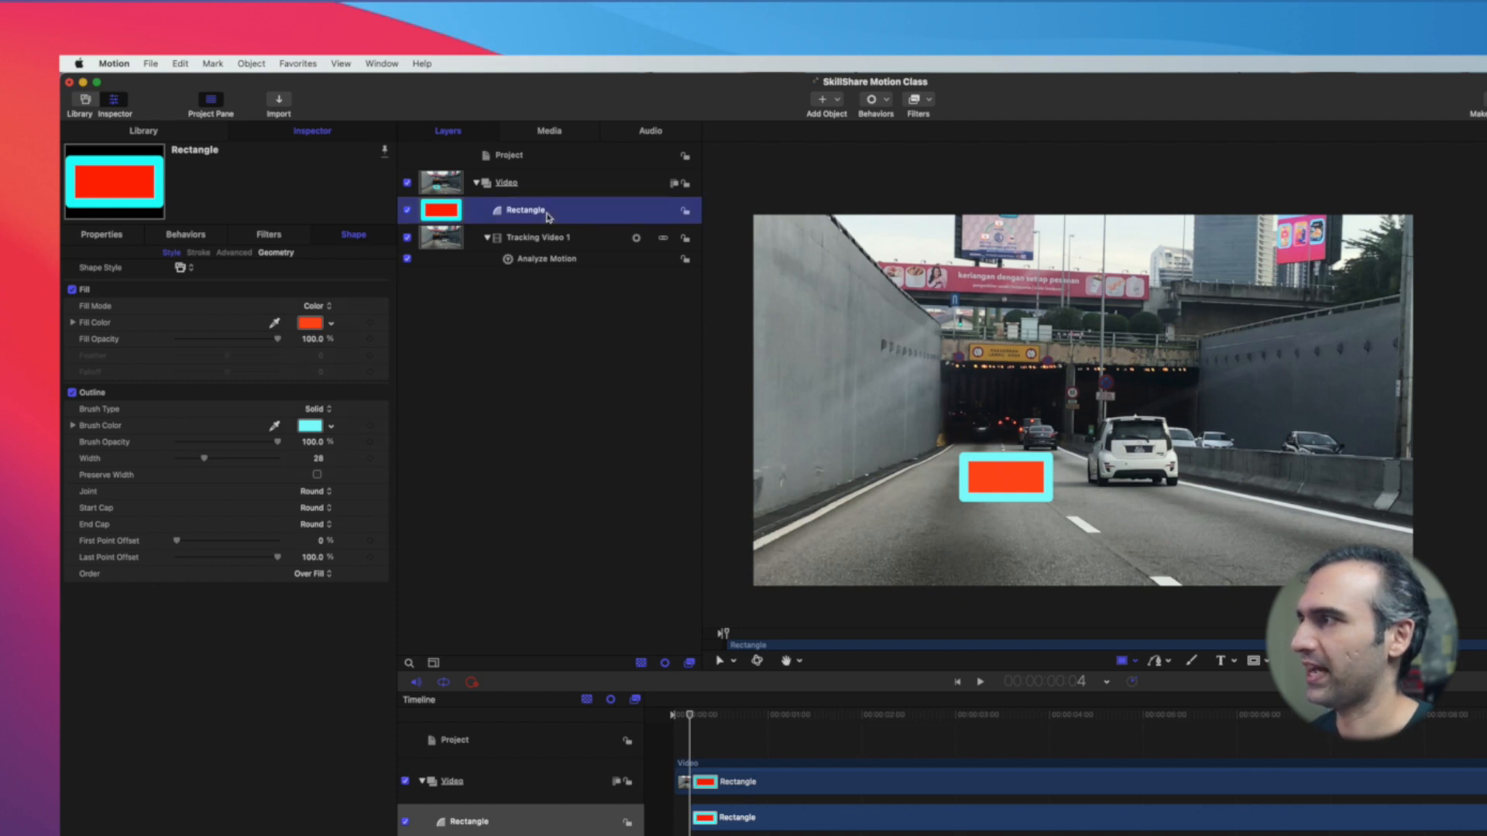
click(103, 237)
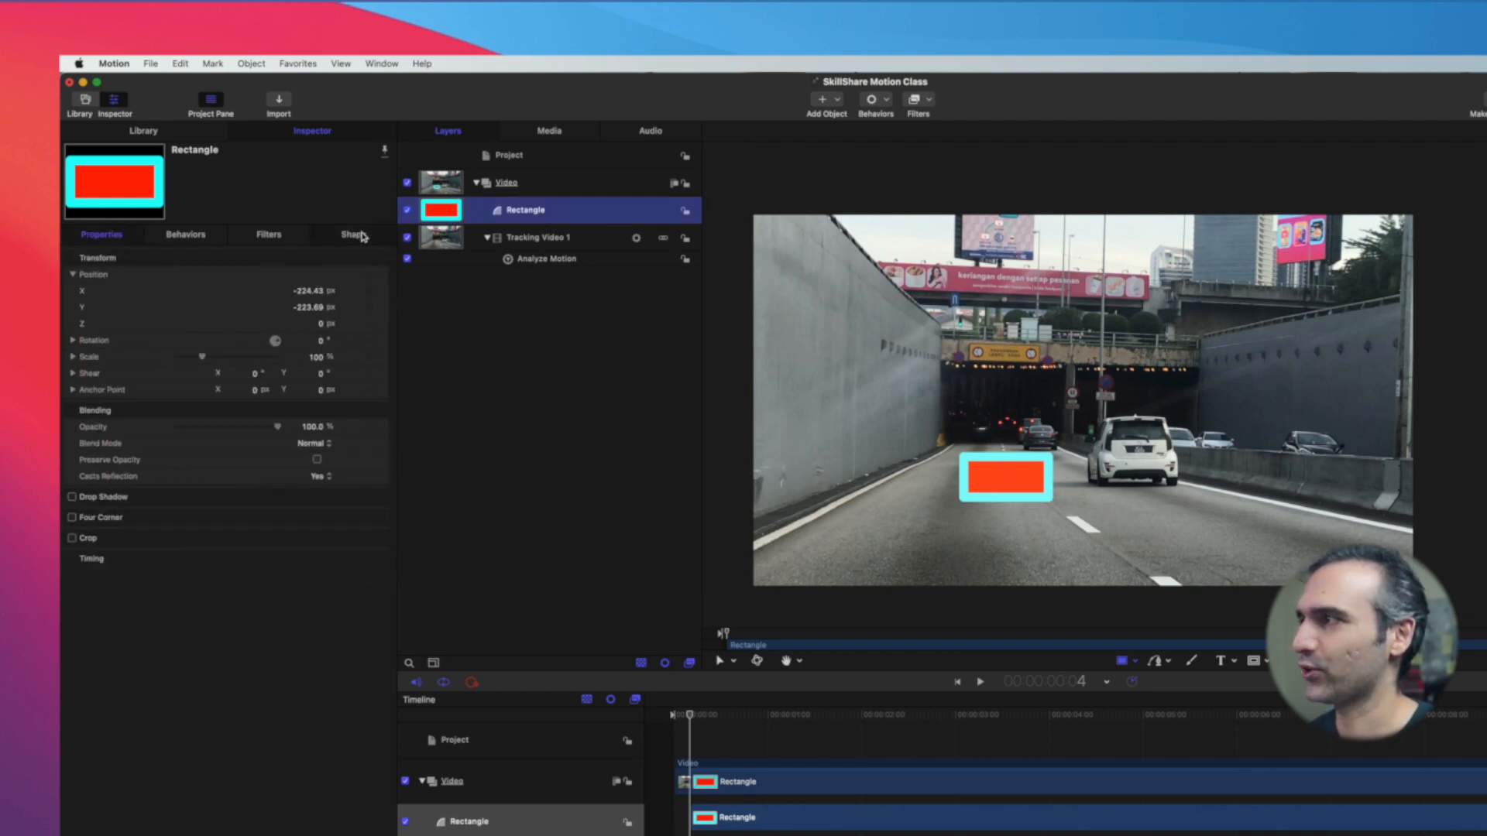
click(355, 237)
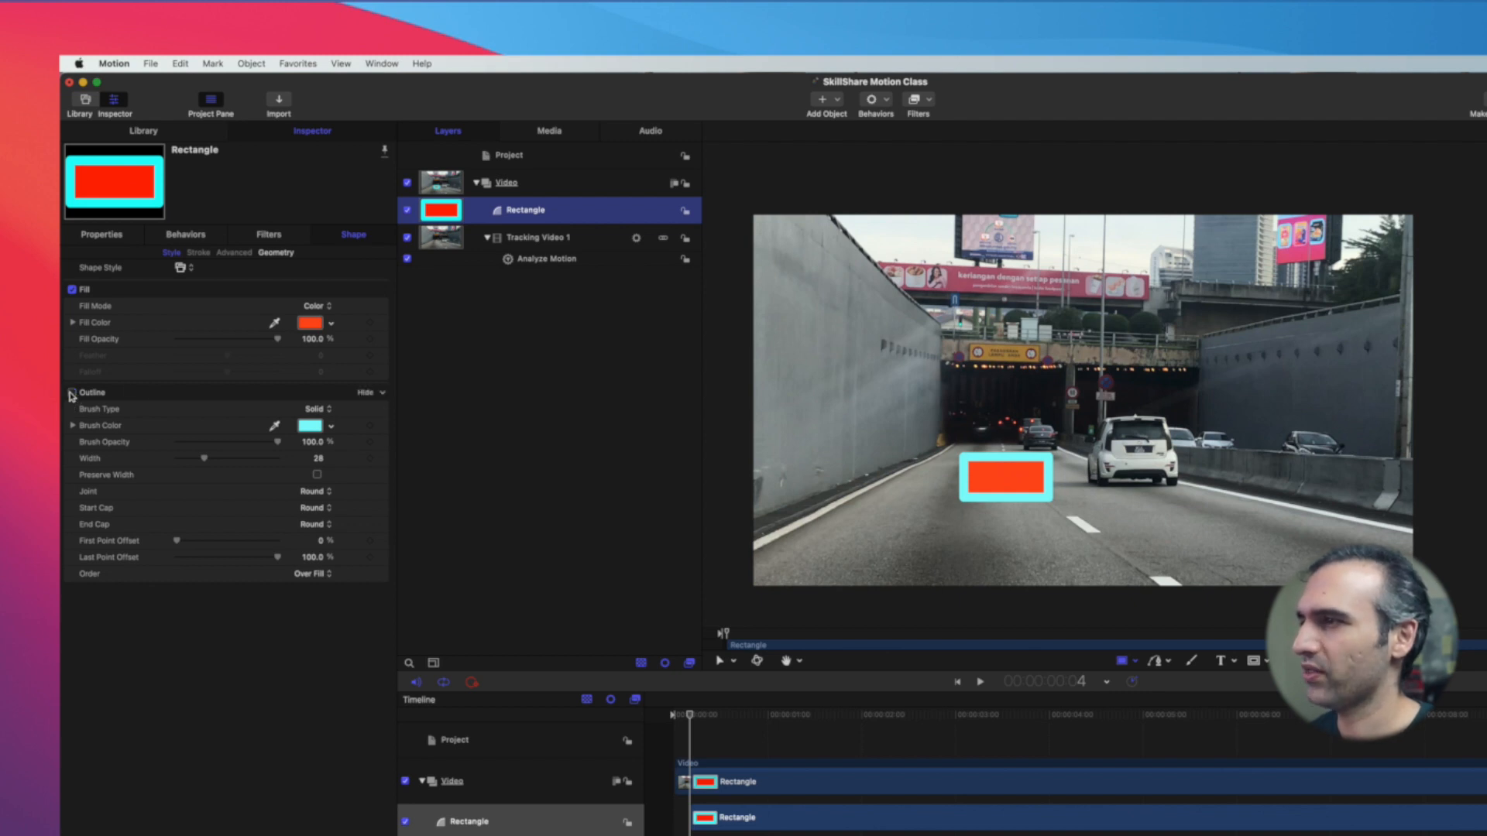
click(72, 394)
click(310, 323)
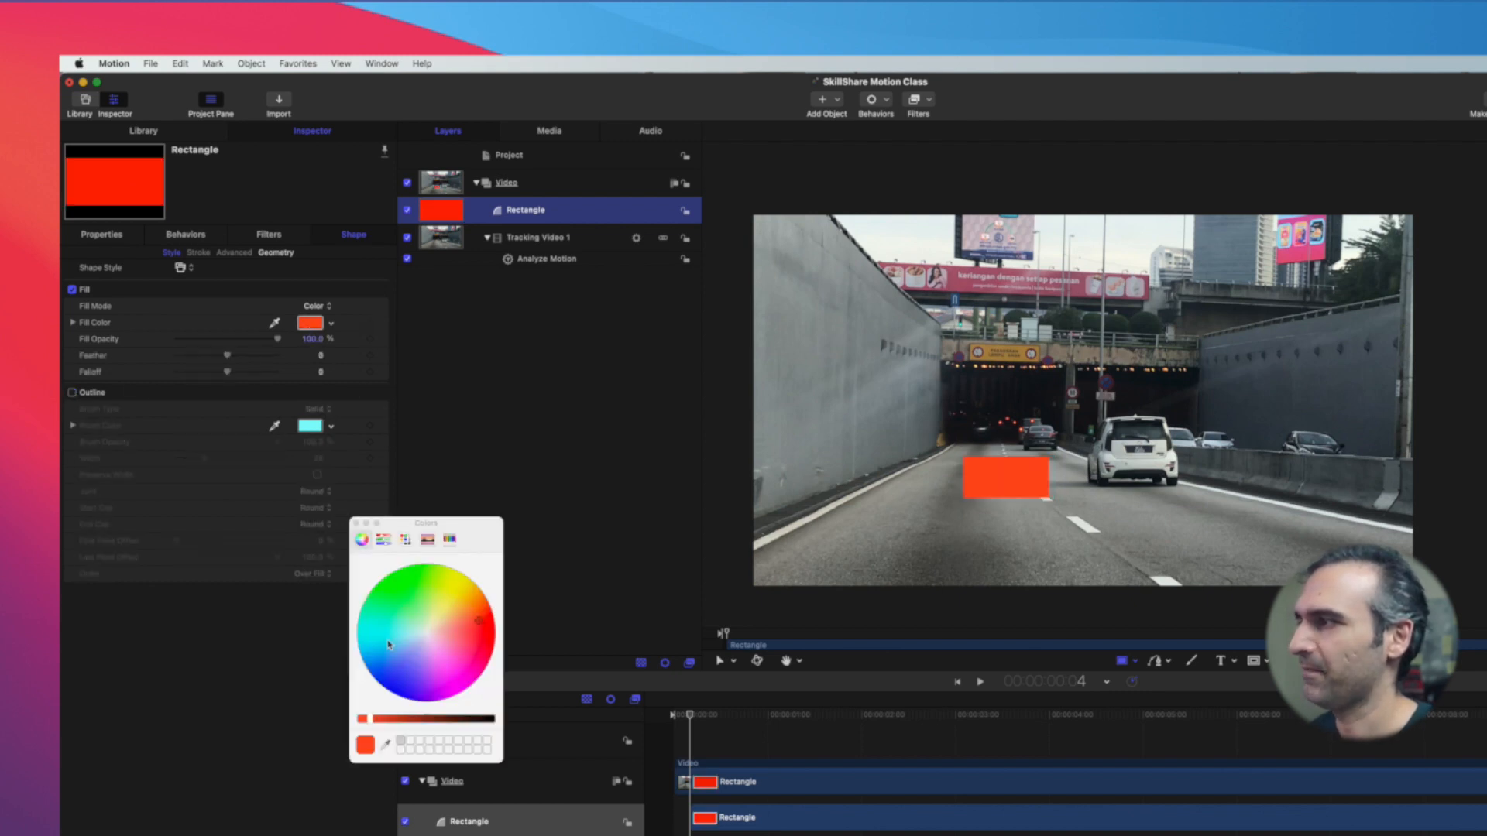
drag(468, 634, 454, 590)
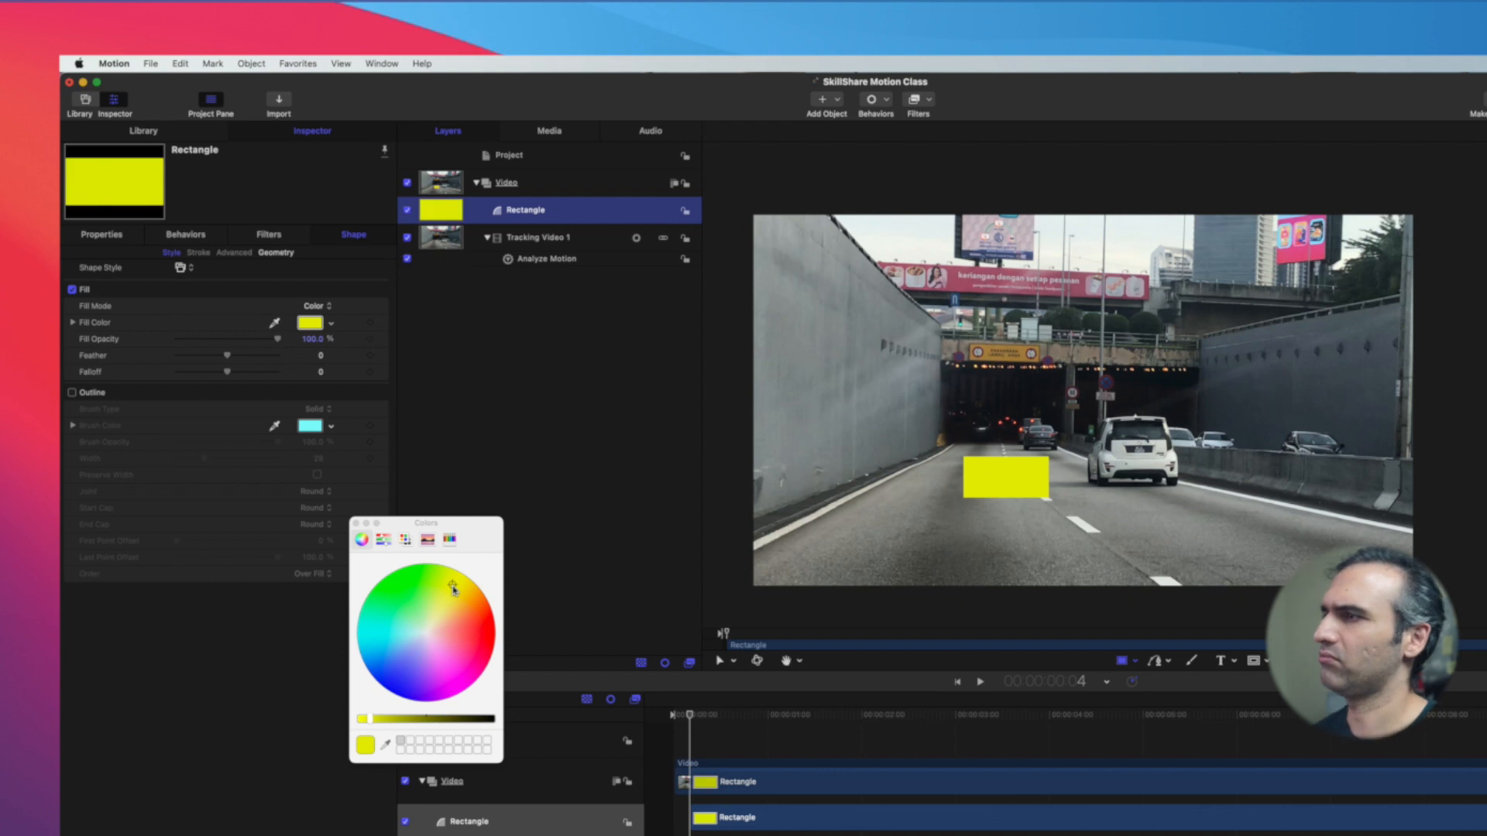
click(357, 523)
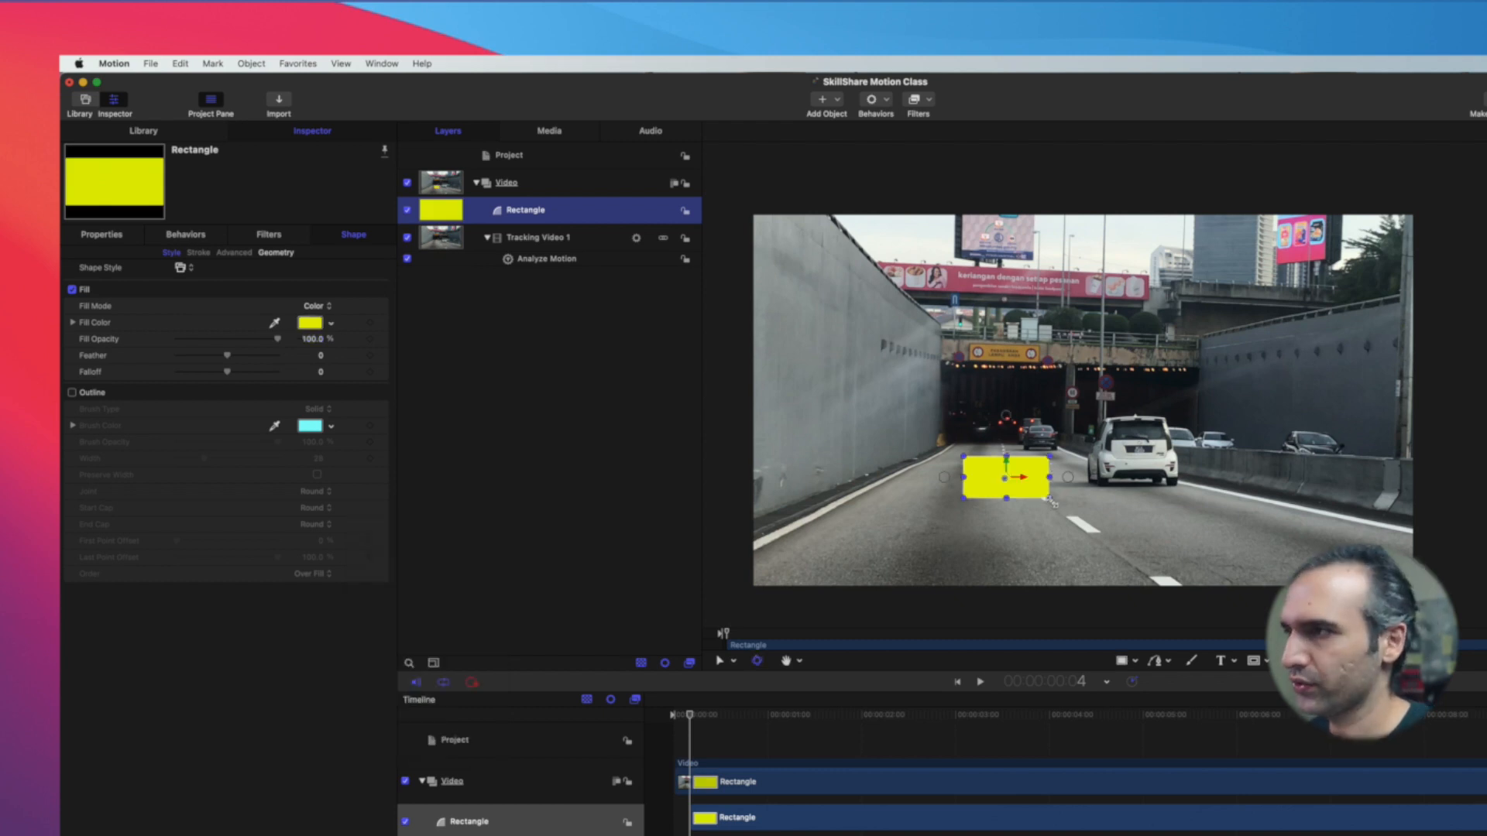
Enlarge the yellow rectangle slightly and shift its clip to start at the beginning of the timeline
mouse_move(1051, 502)
mouse_down()
mouse_move(1072, 506)
mouse_move(1037, 488)
mouse_up()
drag(690, 821, 674, 821)
click(683, 720)
drag(683, 724, 703, 769)
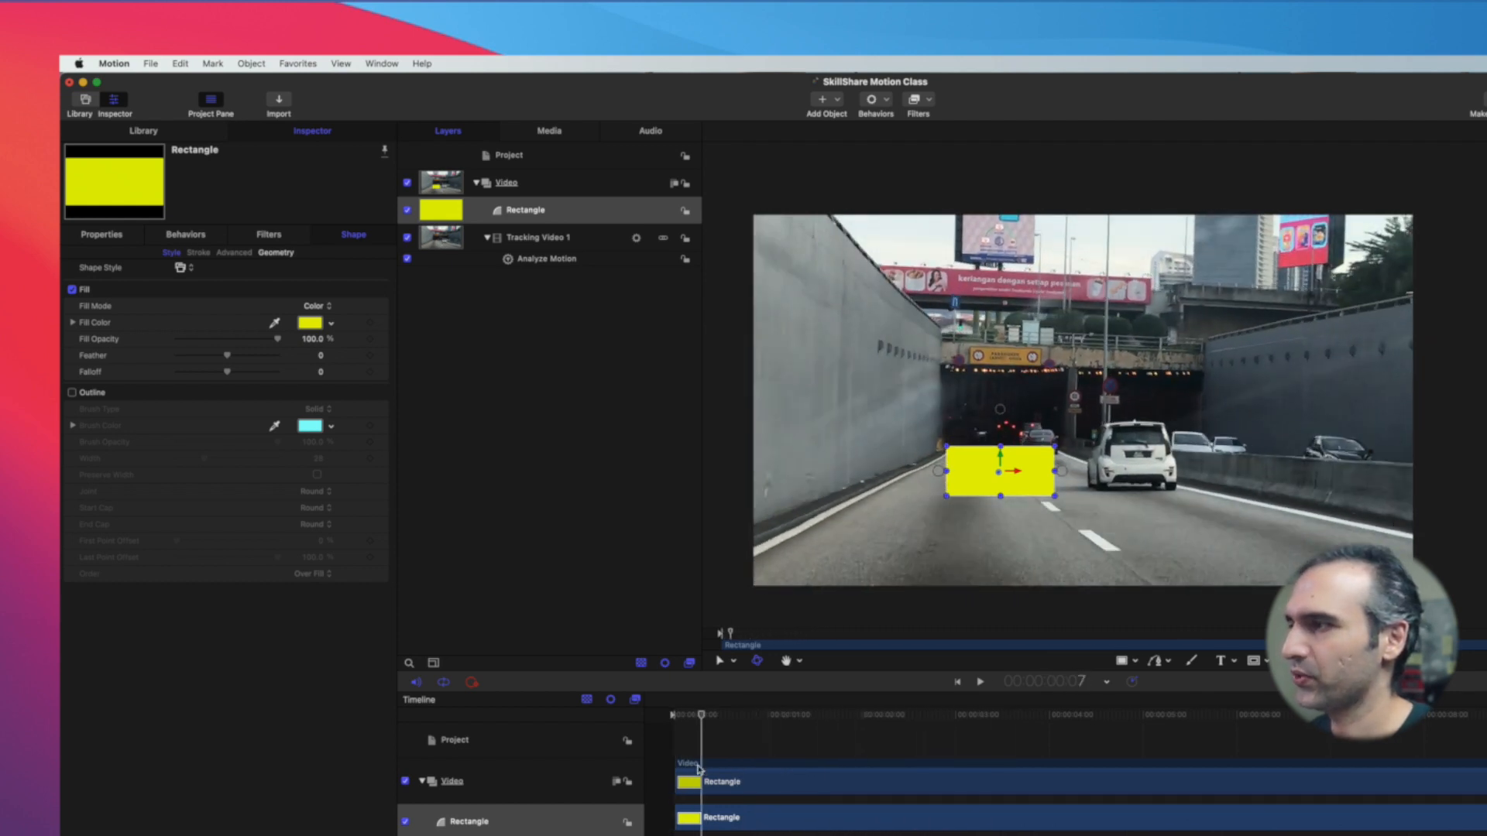
Move the rectangle onto the right tunnel wall, just above and to the right of the white car
drag(1025, 463, 1276, 391)
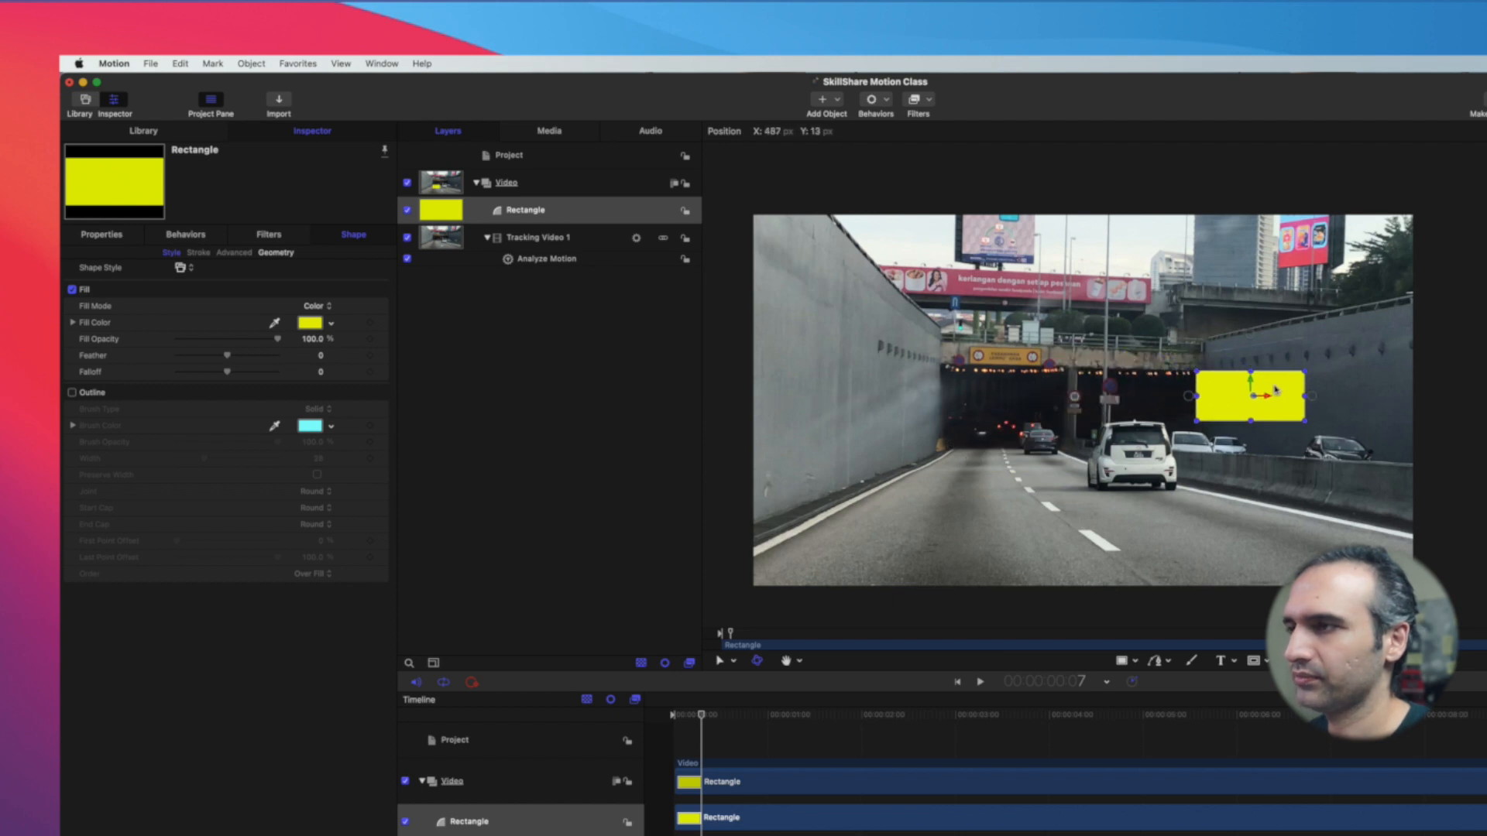
drag(705, 716, 694, 761)
click(1007, 542)
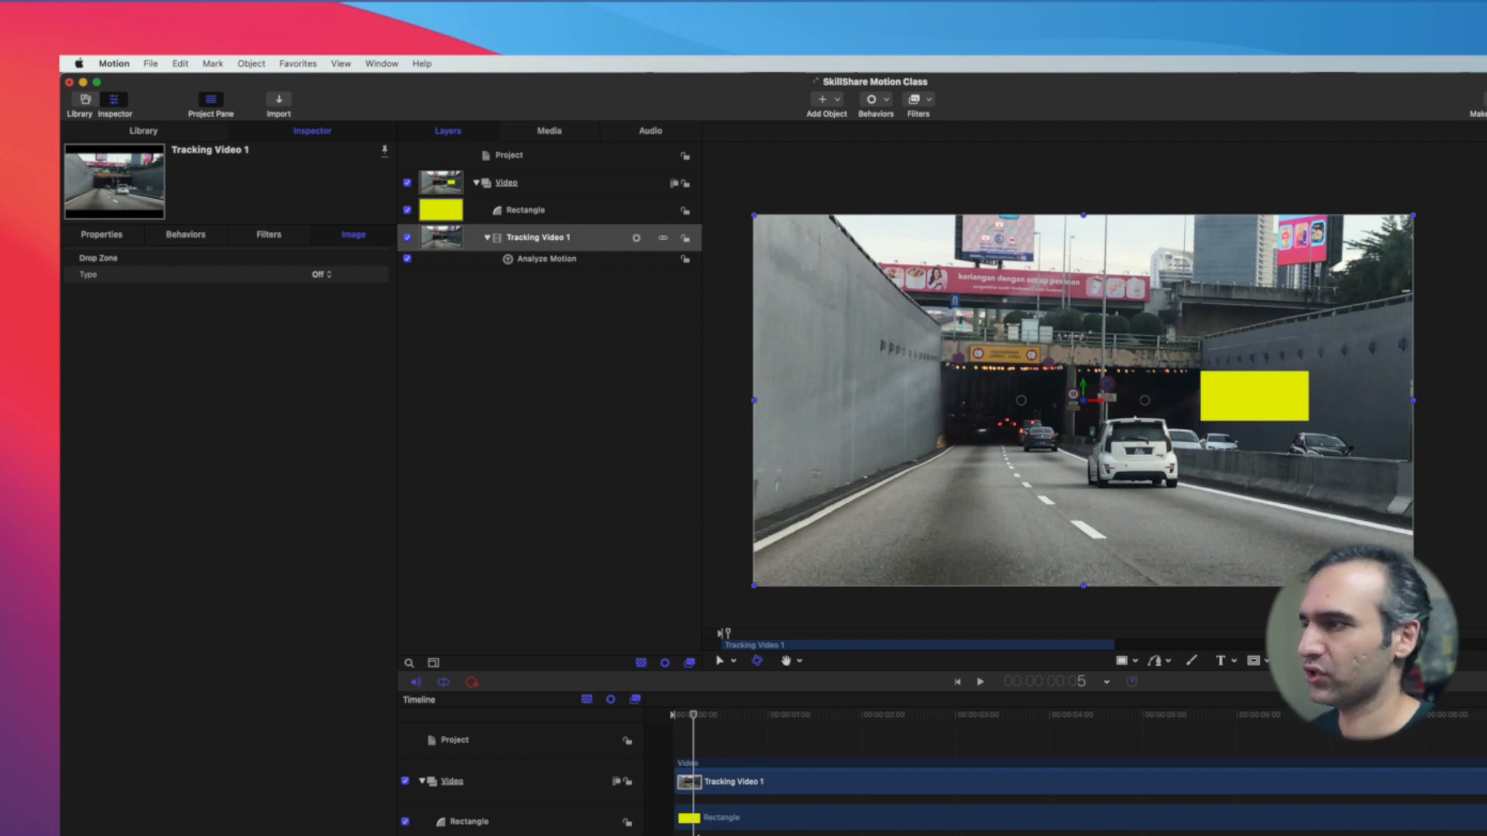
Add the text "Iron Man" at frame 5 and position it over the yellow rectangle
click(719, 818)
click(1220, 661)
click(1248, 395)
text(Iron Man)
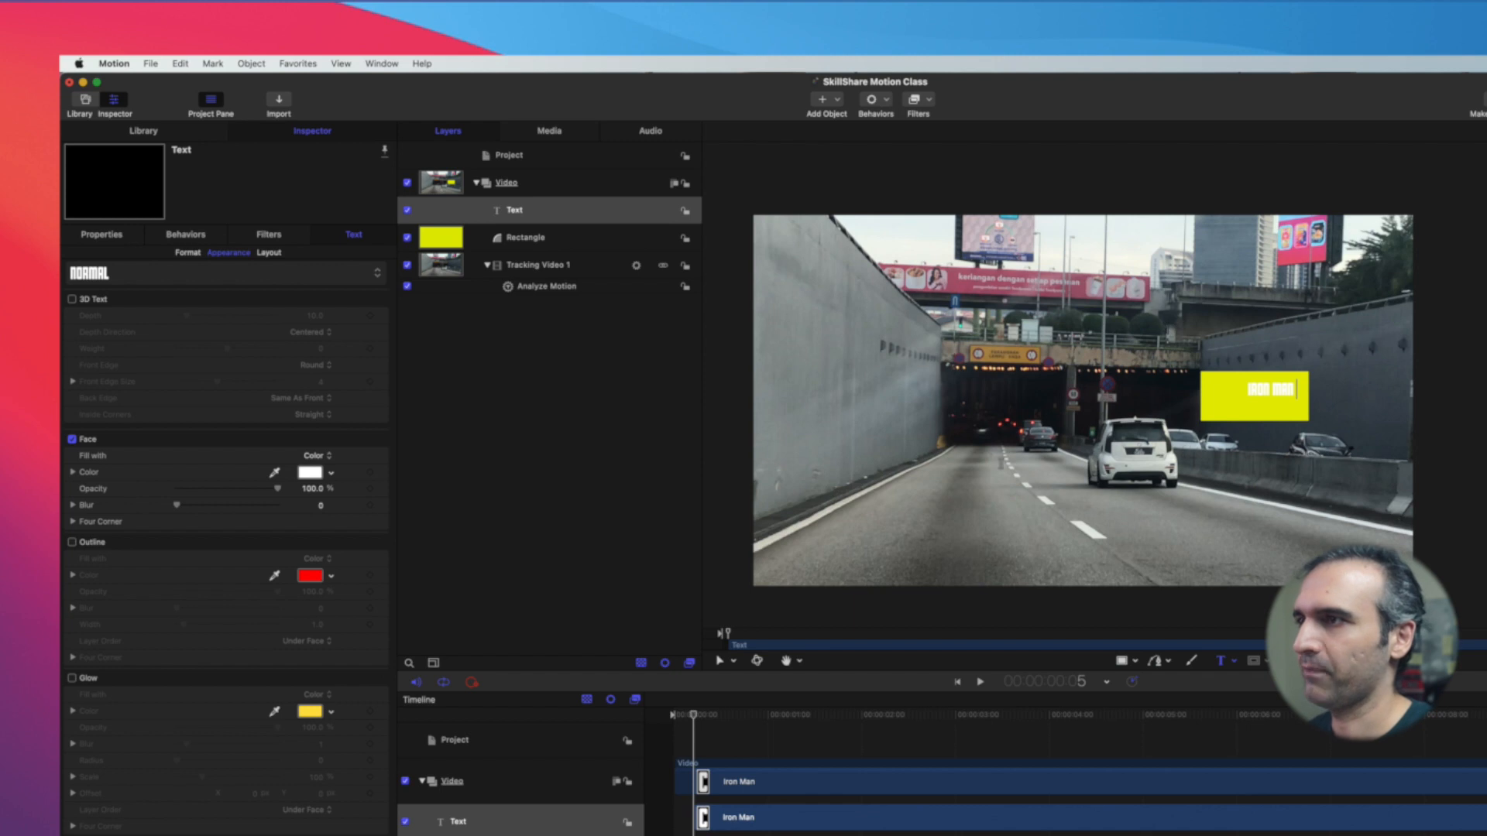
triple_click(1274, 392)
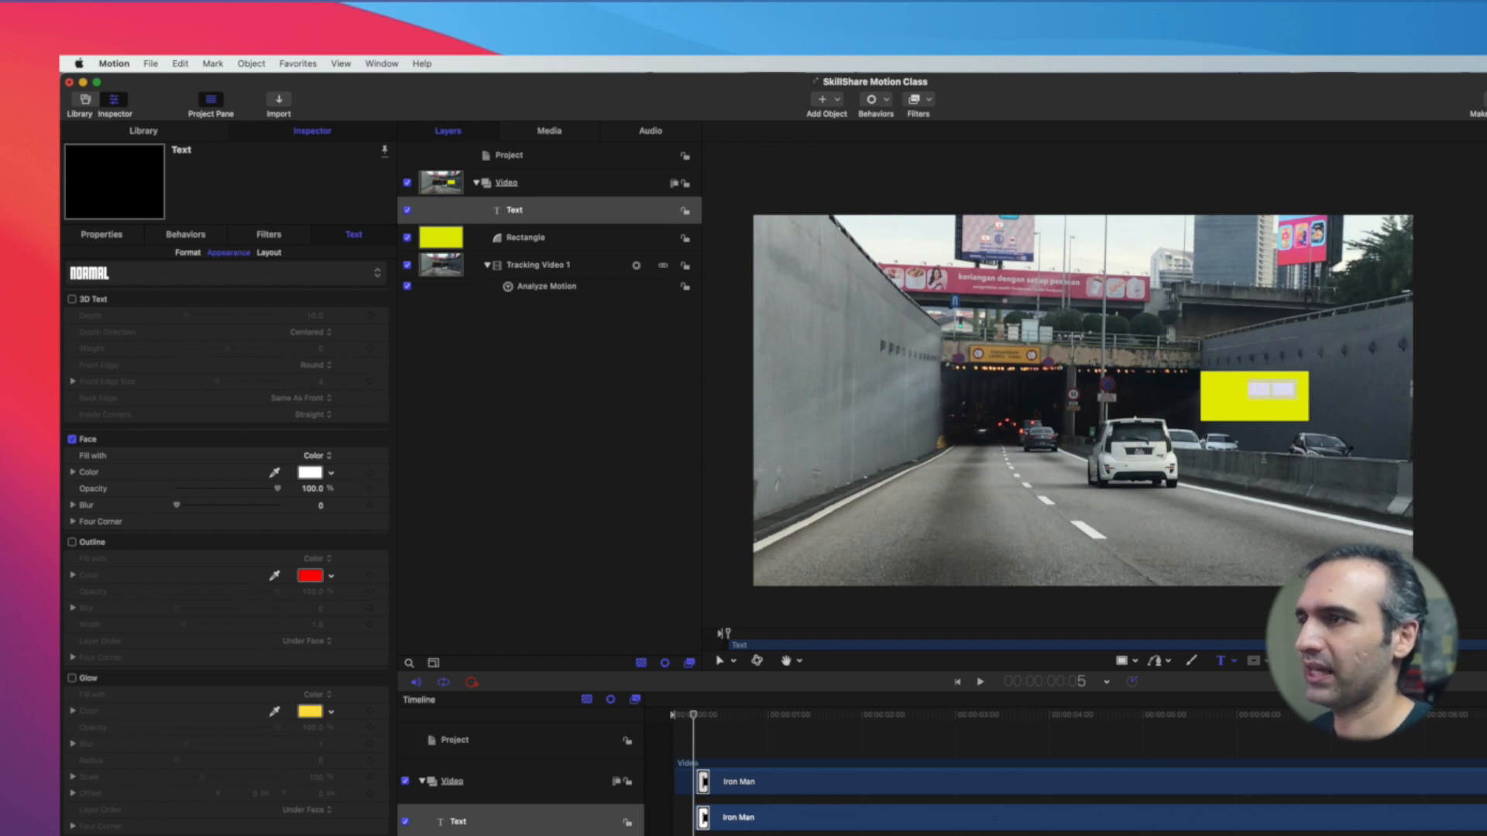
key(Escape)
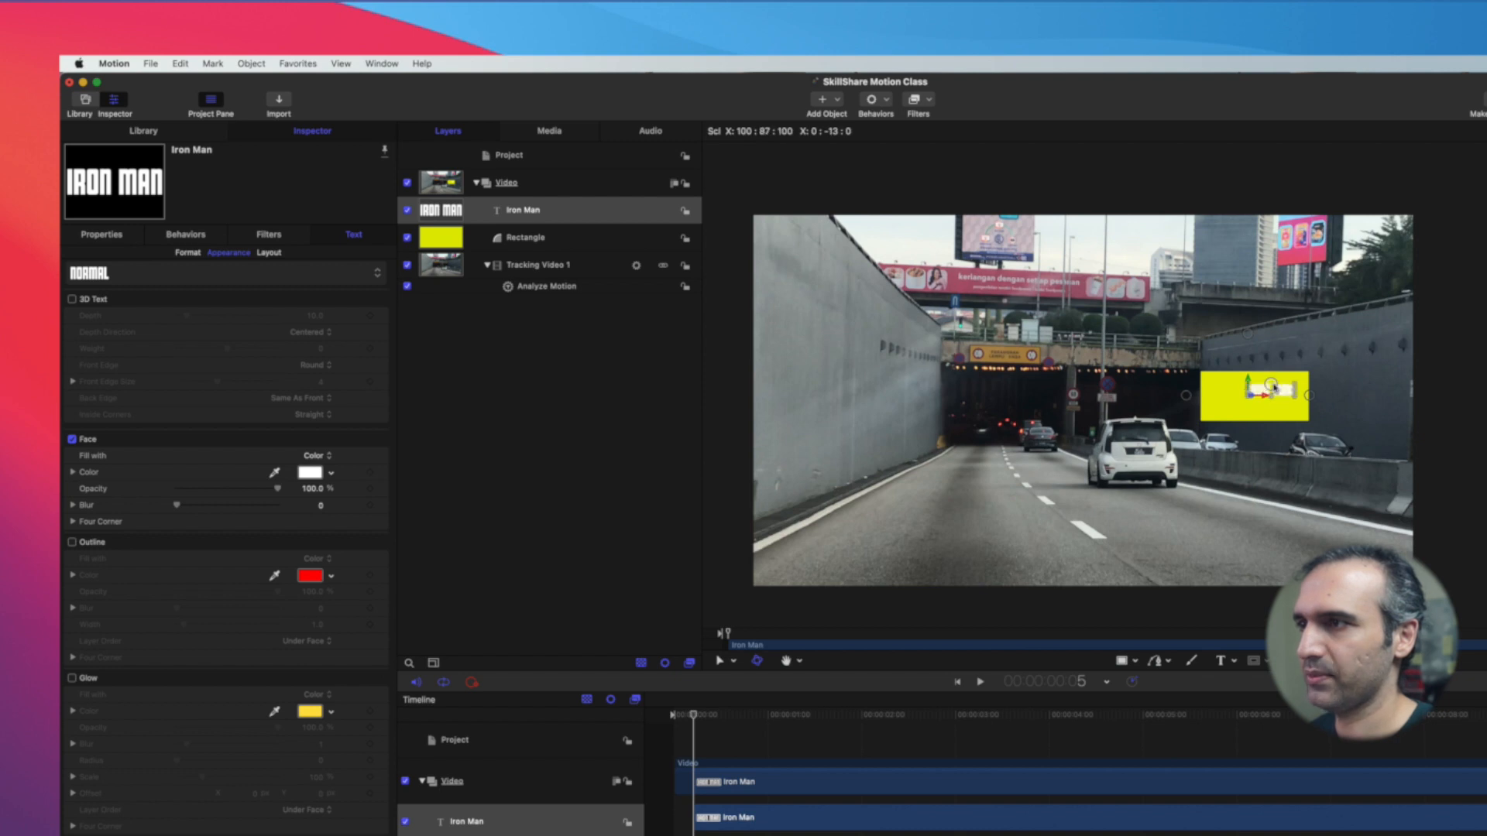
mouse_move(1274, 387)
mouse_down()
mouse_move(1251, 392)
mouse_move(1272, 397)
mouse_up()
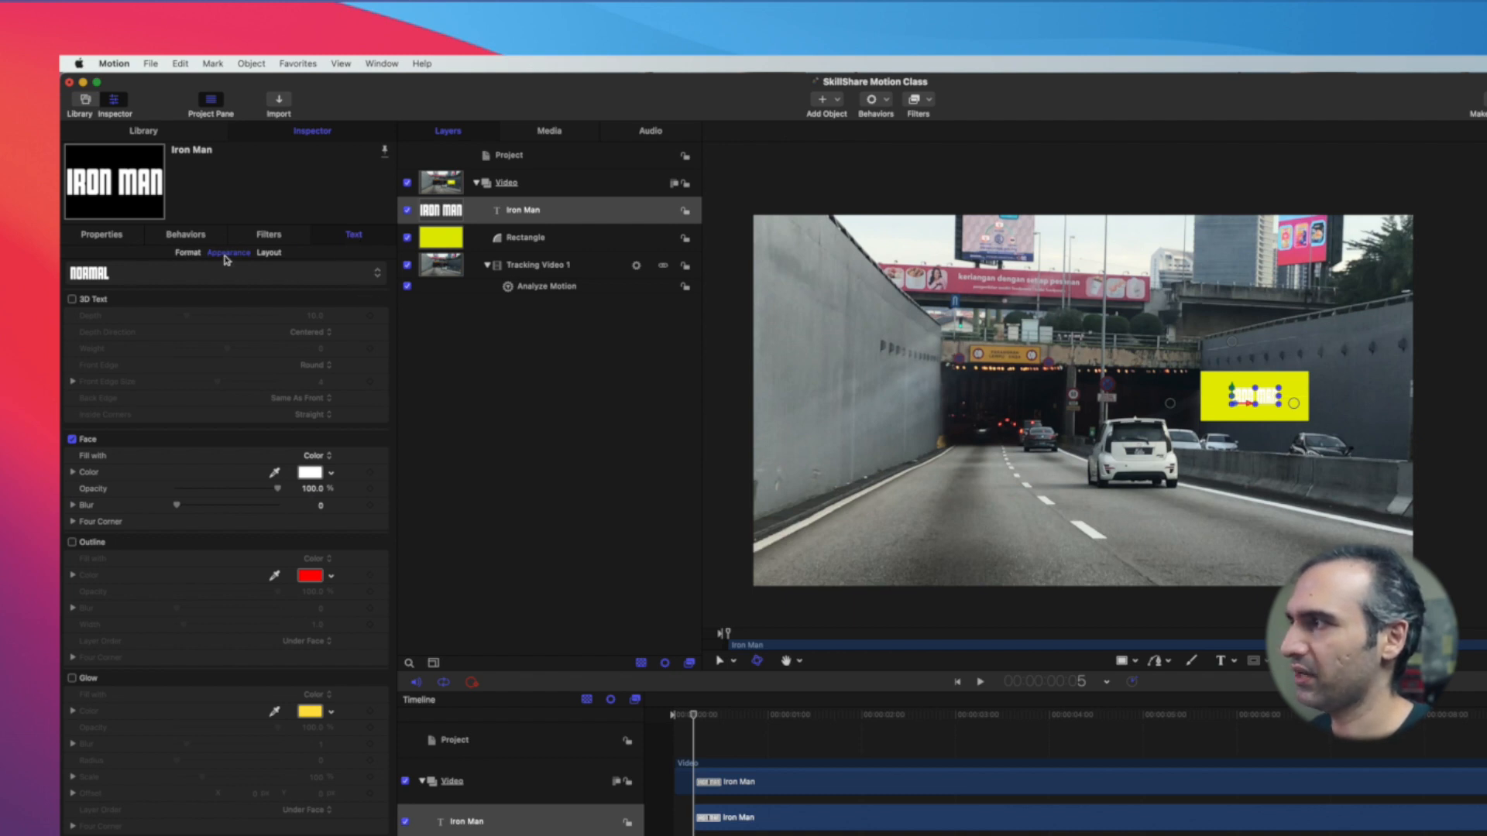
Change the Iron Man text's face color to black and set its size to 82
click(309, 473)
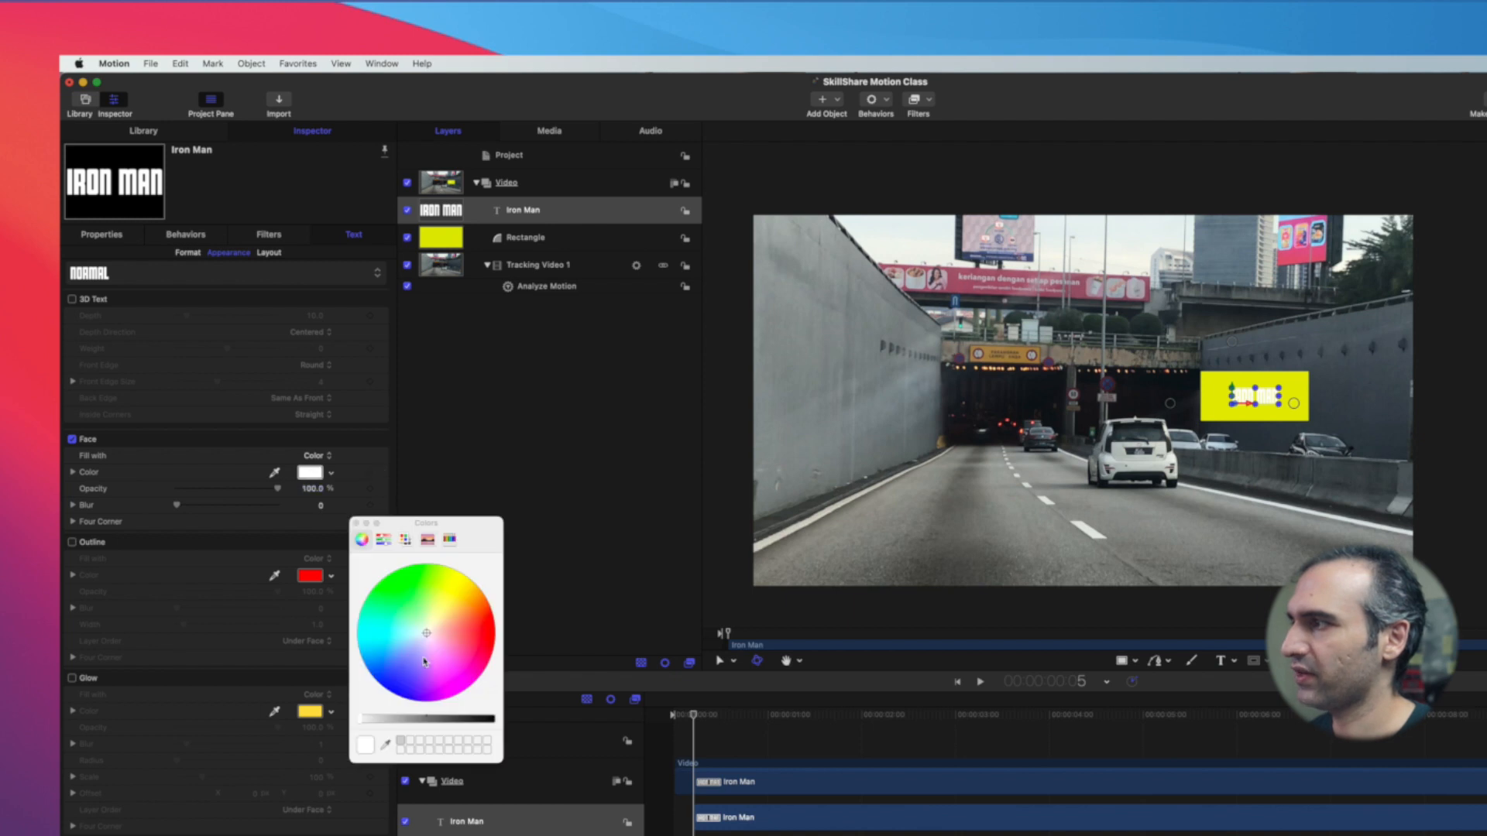
drag(480, 722, 359, 720)
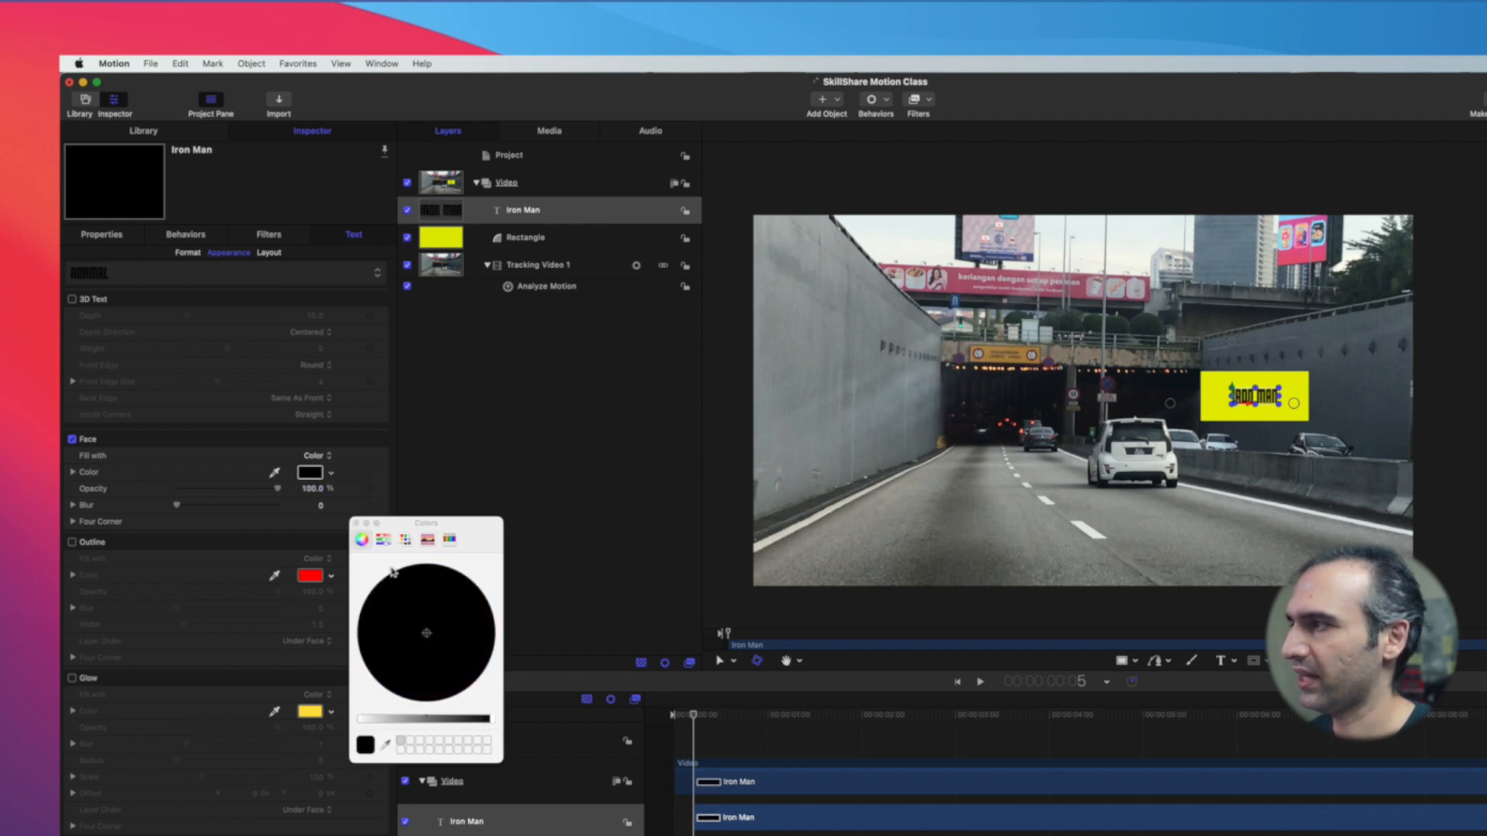
click(357, 524)
scroll(294, 419, down, 2)
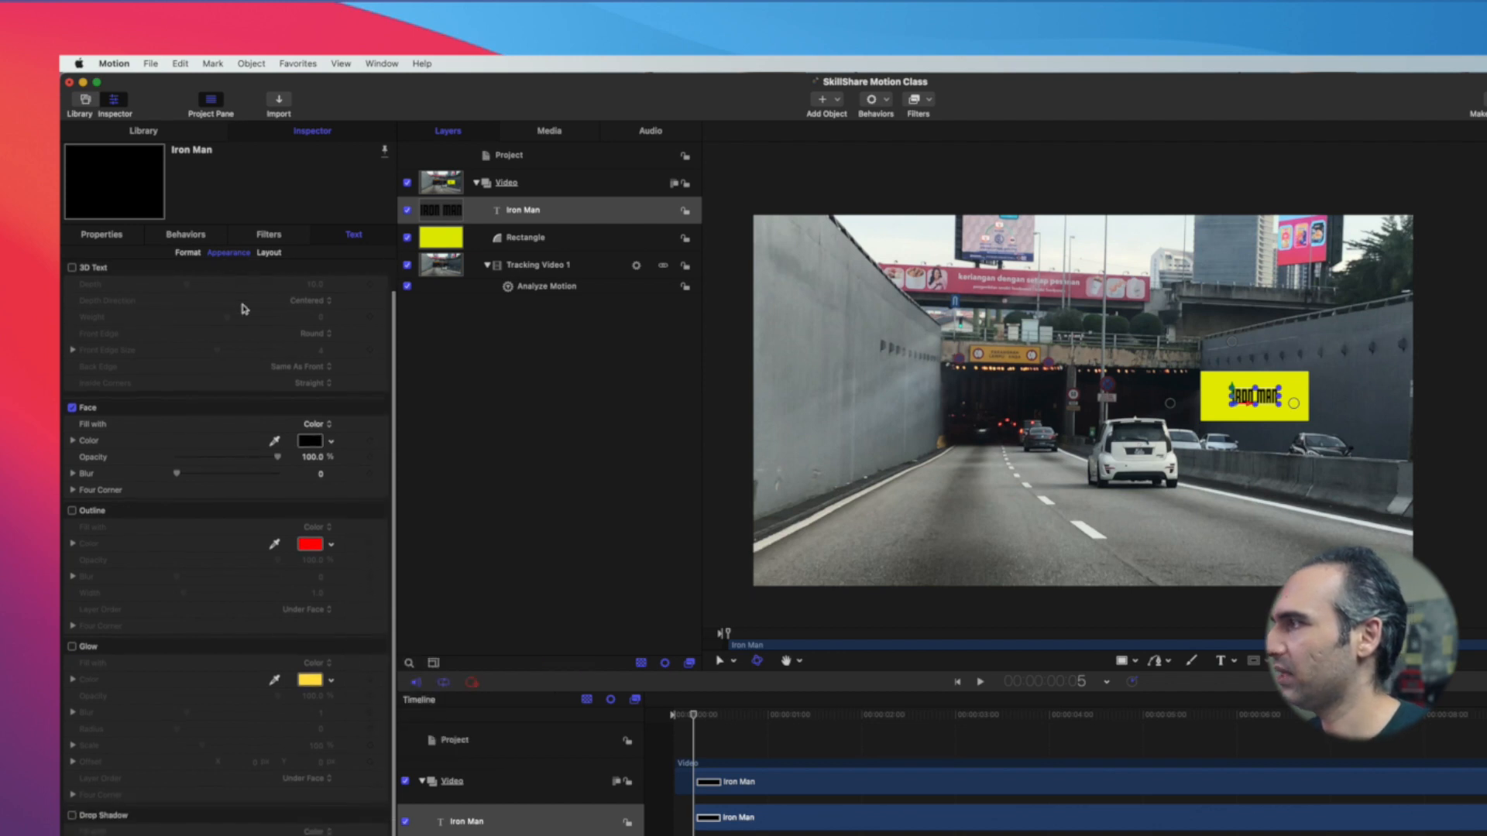
click(188, 254)
drag(197, 350, 206, 350)
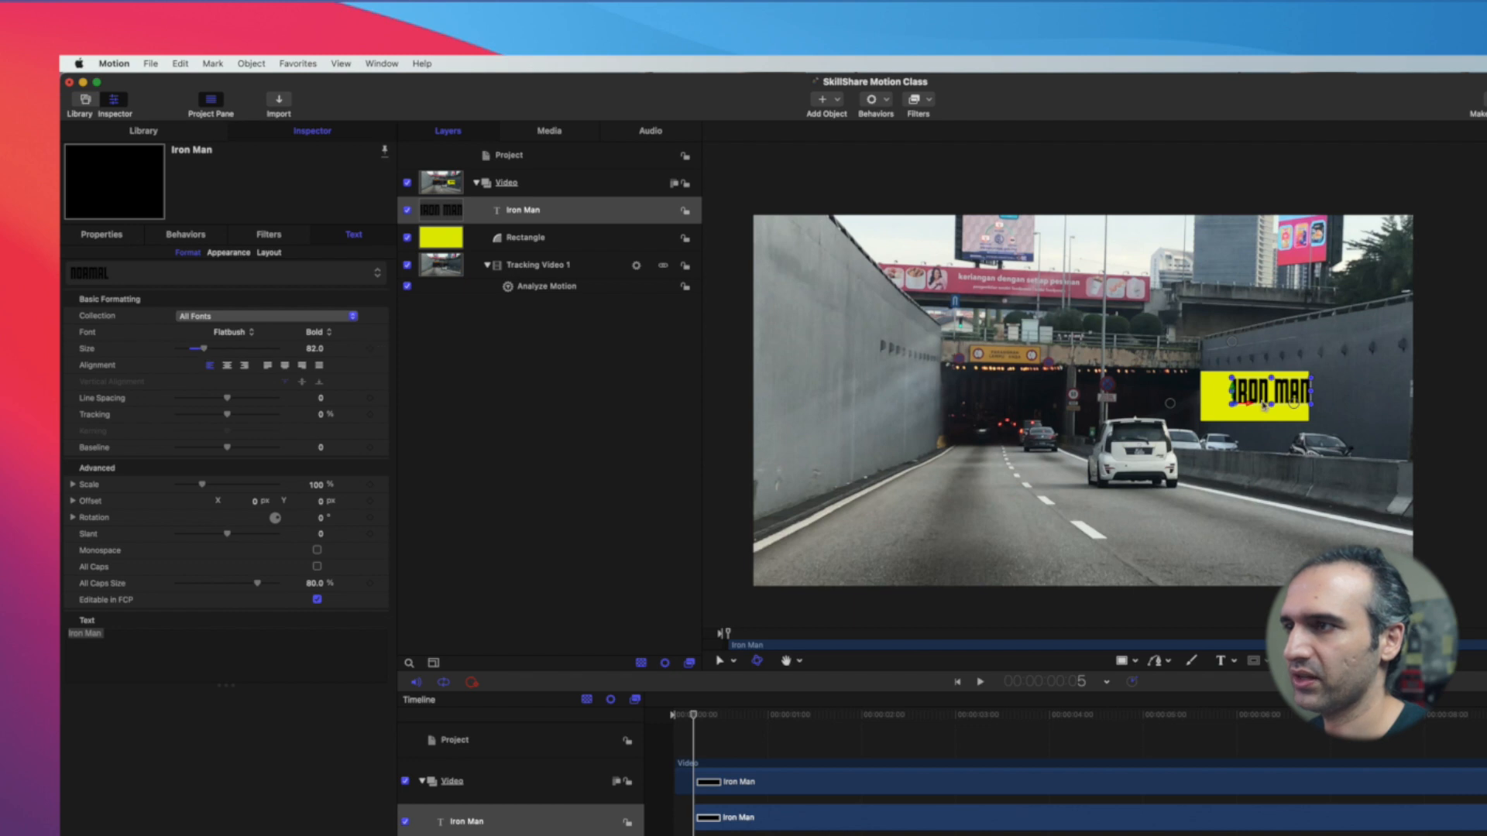
Center the Iron Man text on the yellow rectangle and shift its clip to the timeline start
drag(1264, 405, 1274, 401)
click(1245, 475)
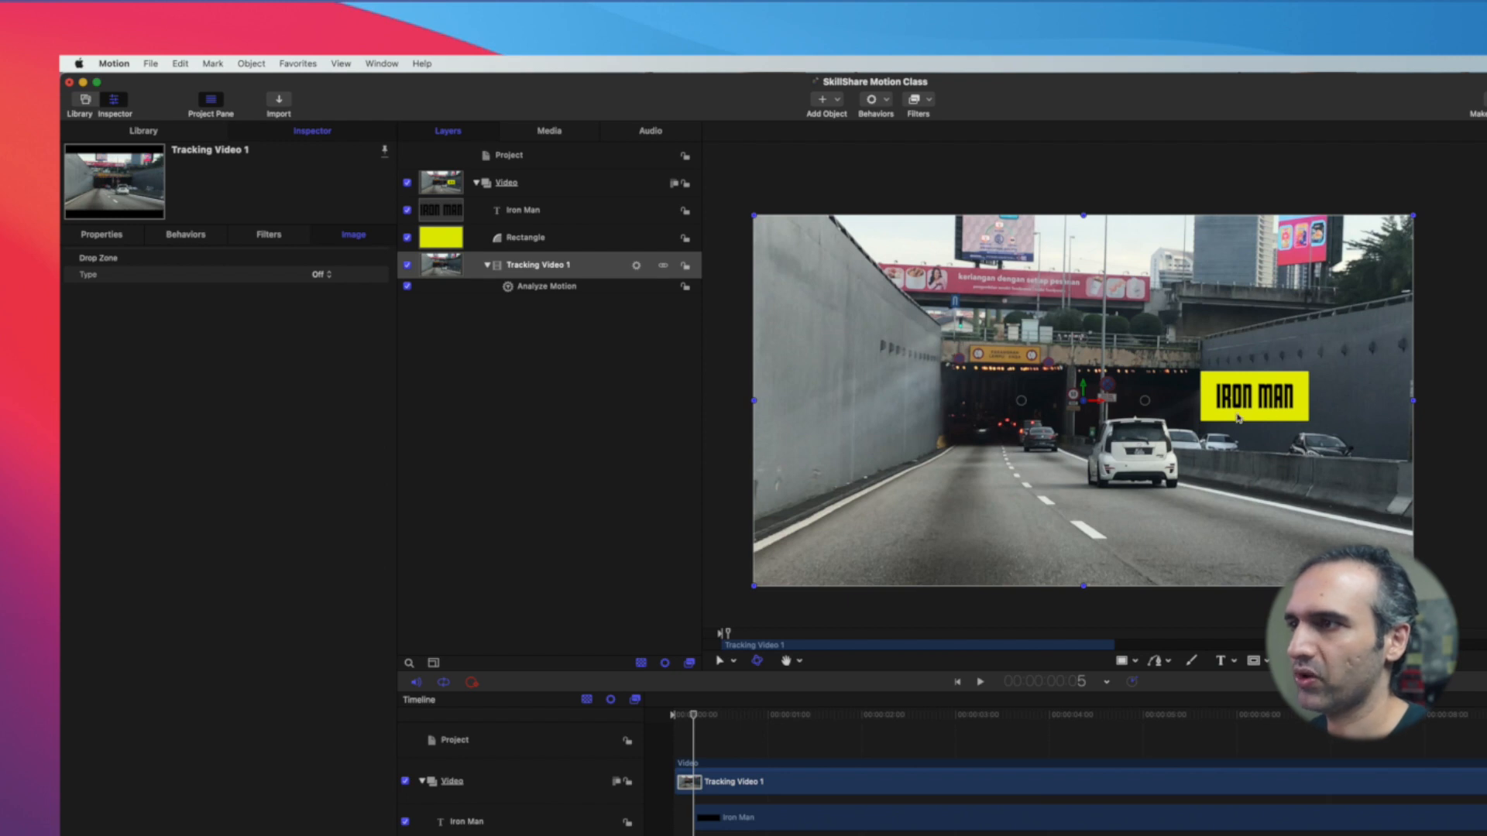
click(727, 819)
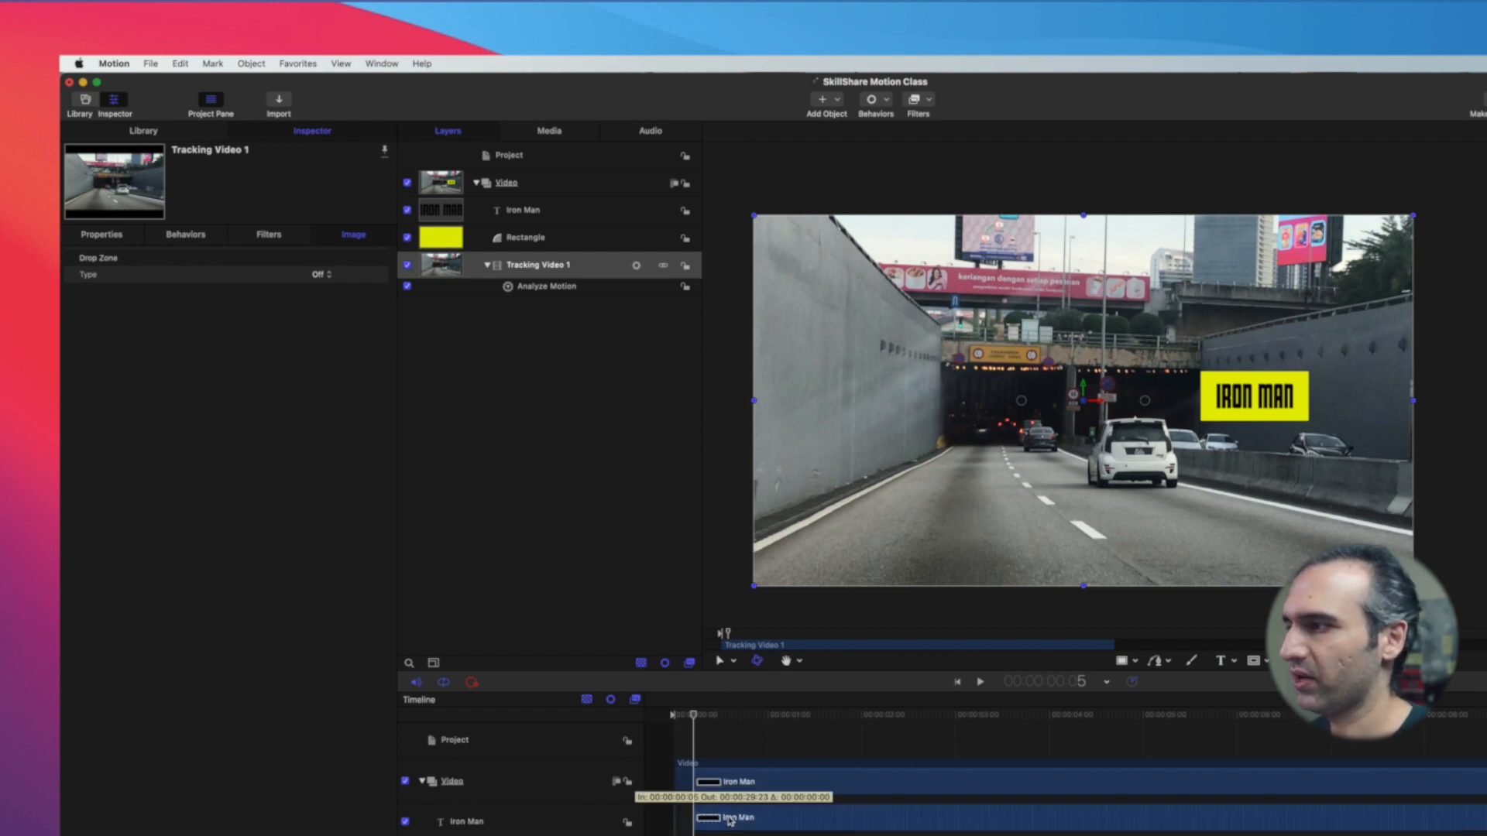
drag(694, 718, 701, 757)
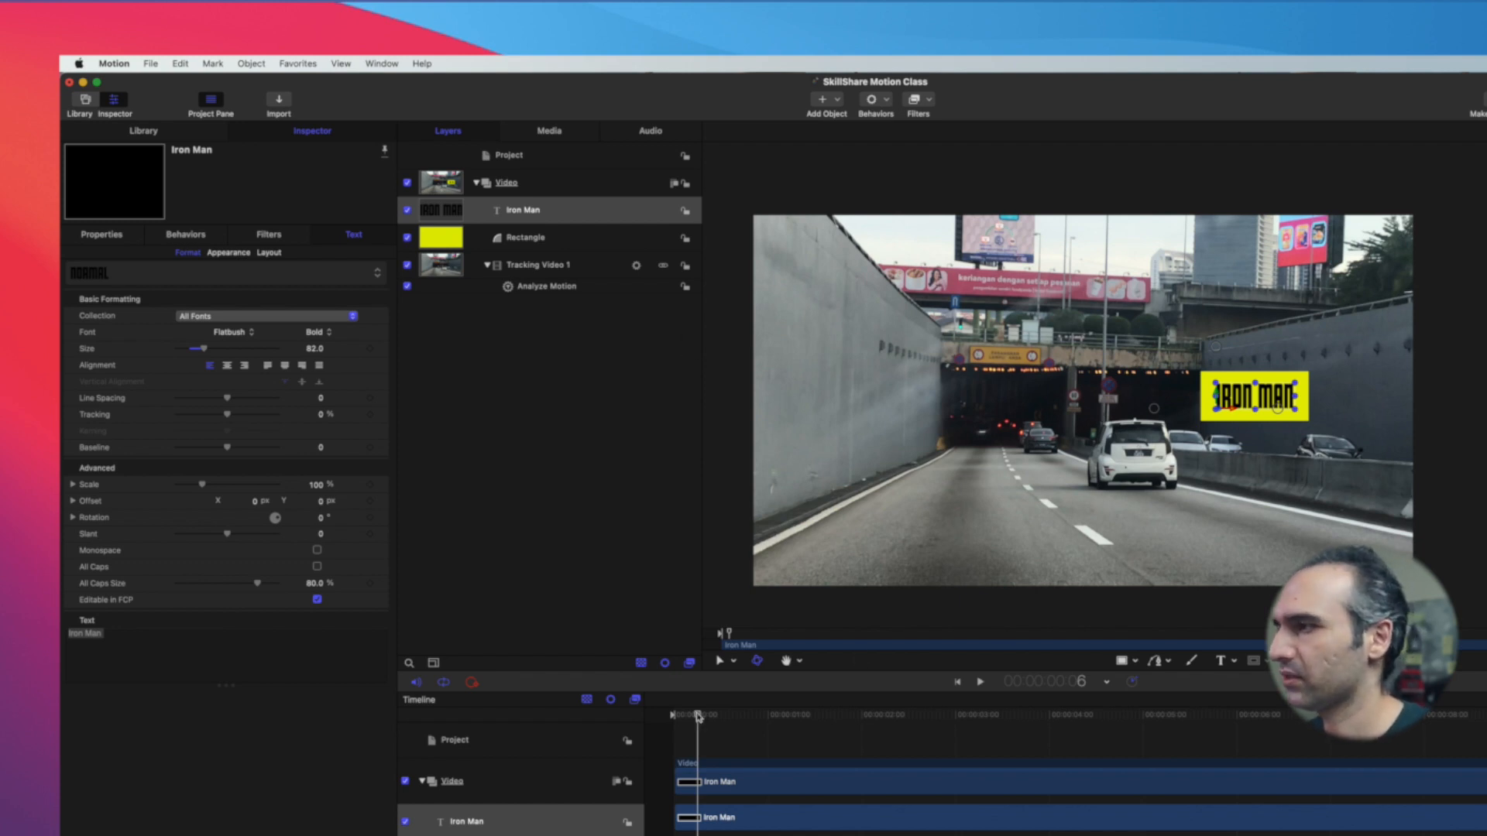
Draw a line at frame 4 between the white car's rear and the yellow rectangle's lower left corner
drag(698, 716, 690, 720)
click(1134, 662)
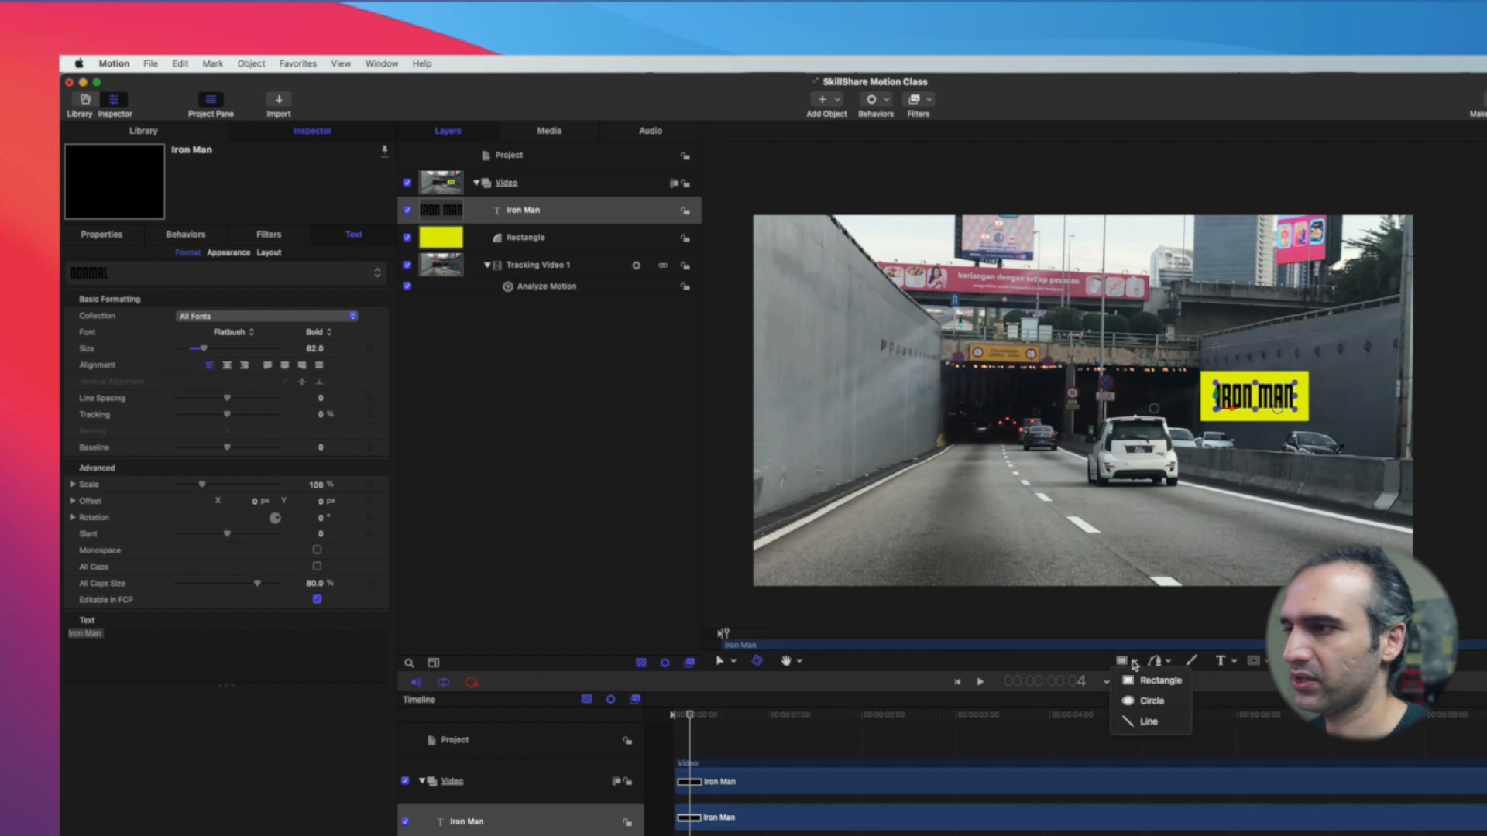
click(1148, 721)
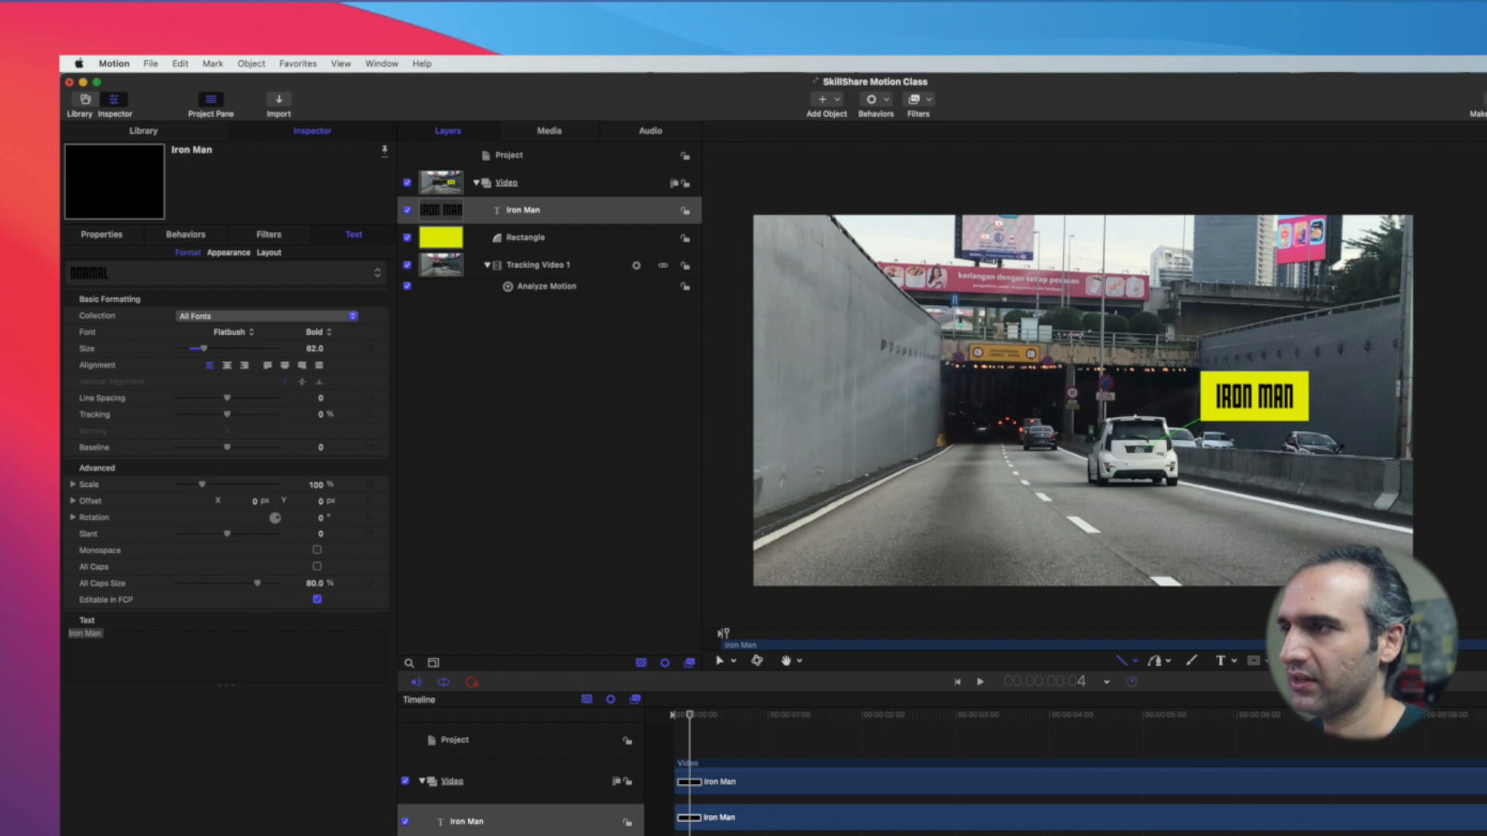
drag(1199, 421, 1204, 418)
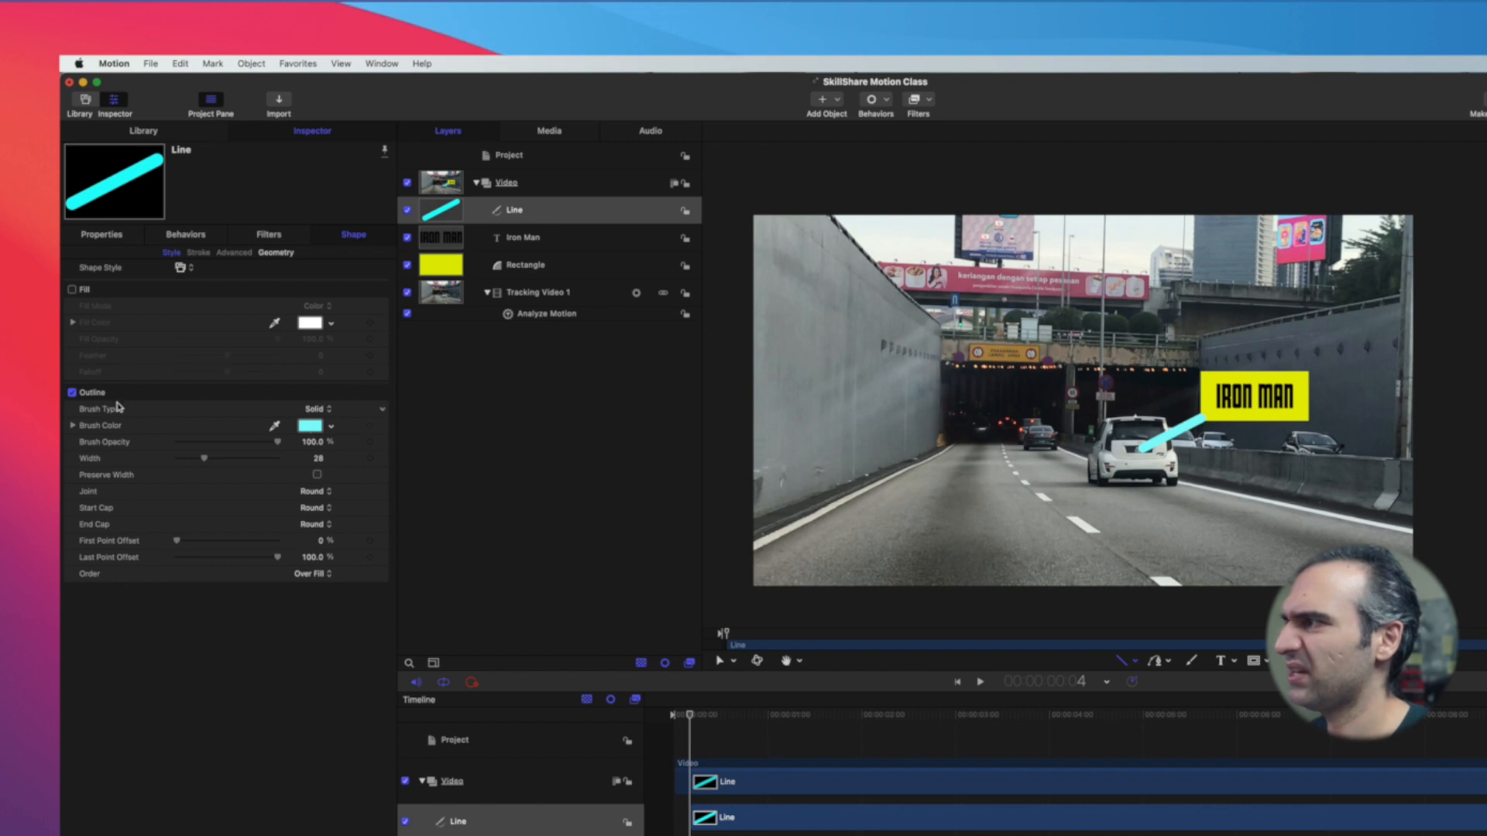
Match the line's brush color to the rectangle by sampling its yellow
click(311, 426)
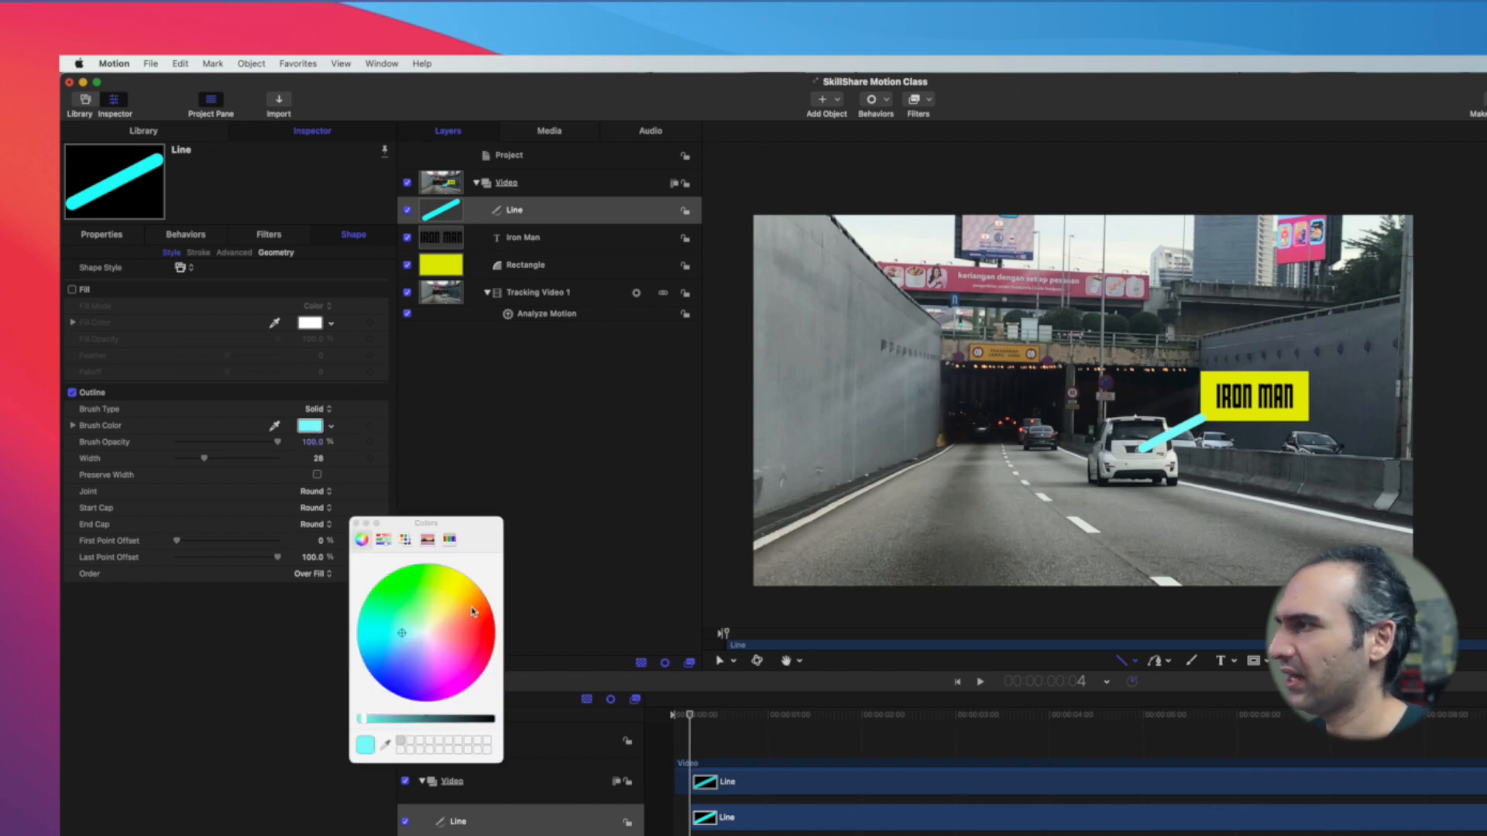
click(386, 745)
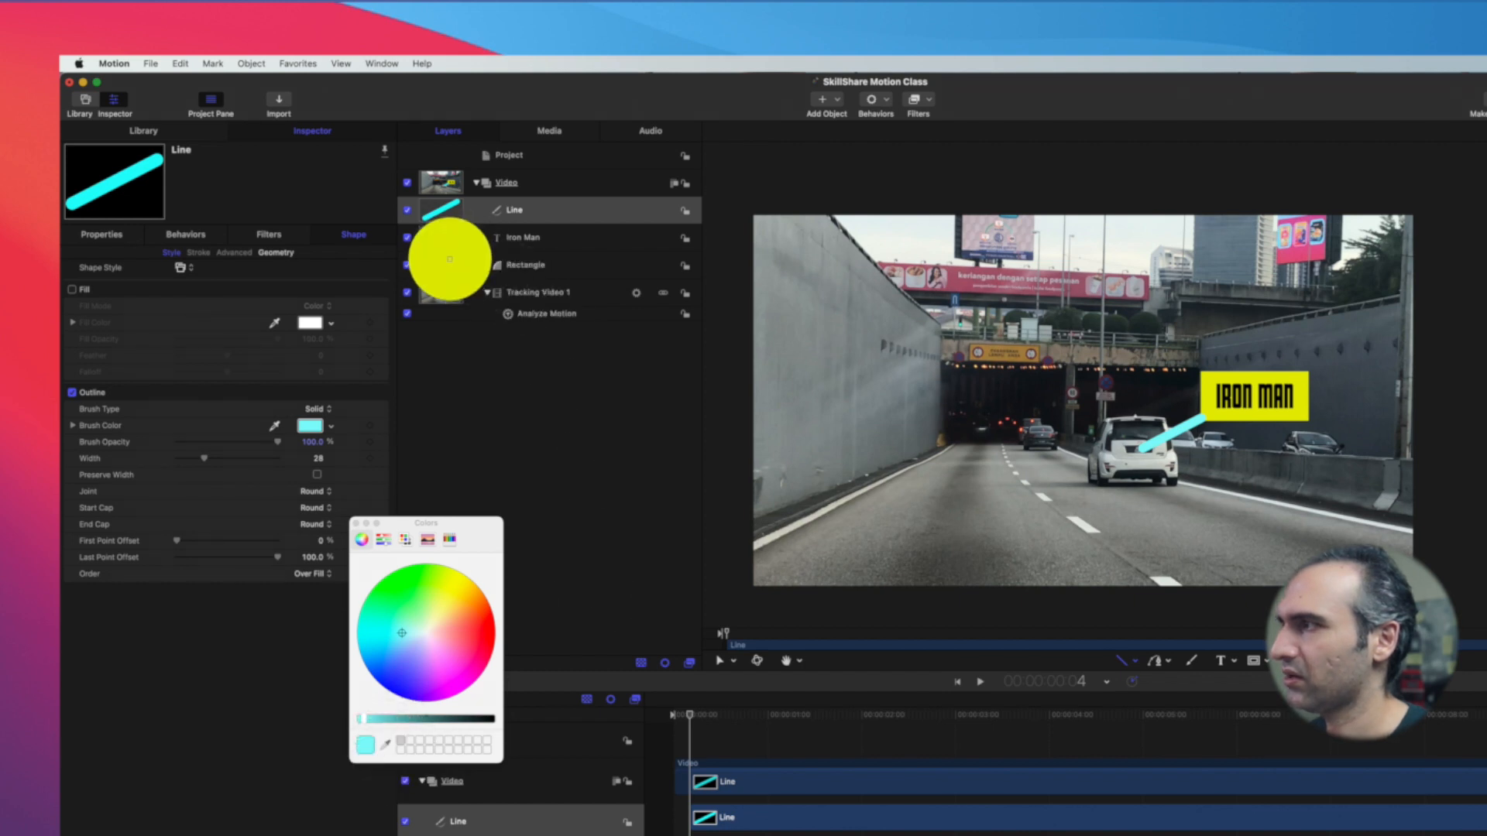
click(445, 267)
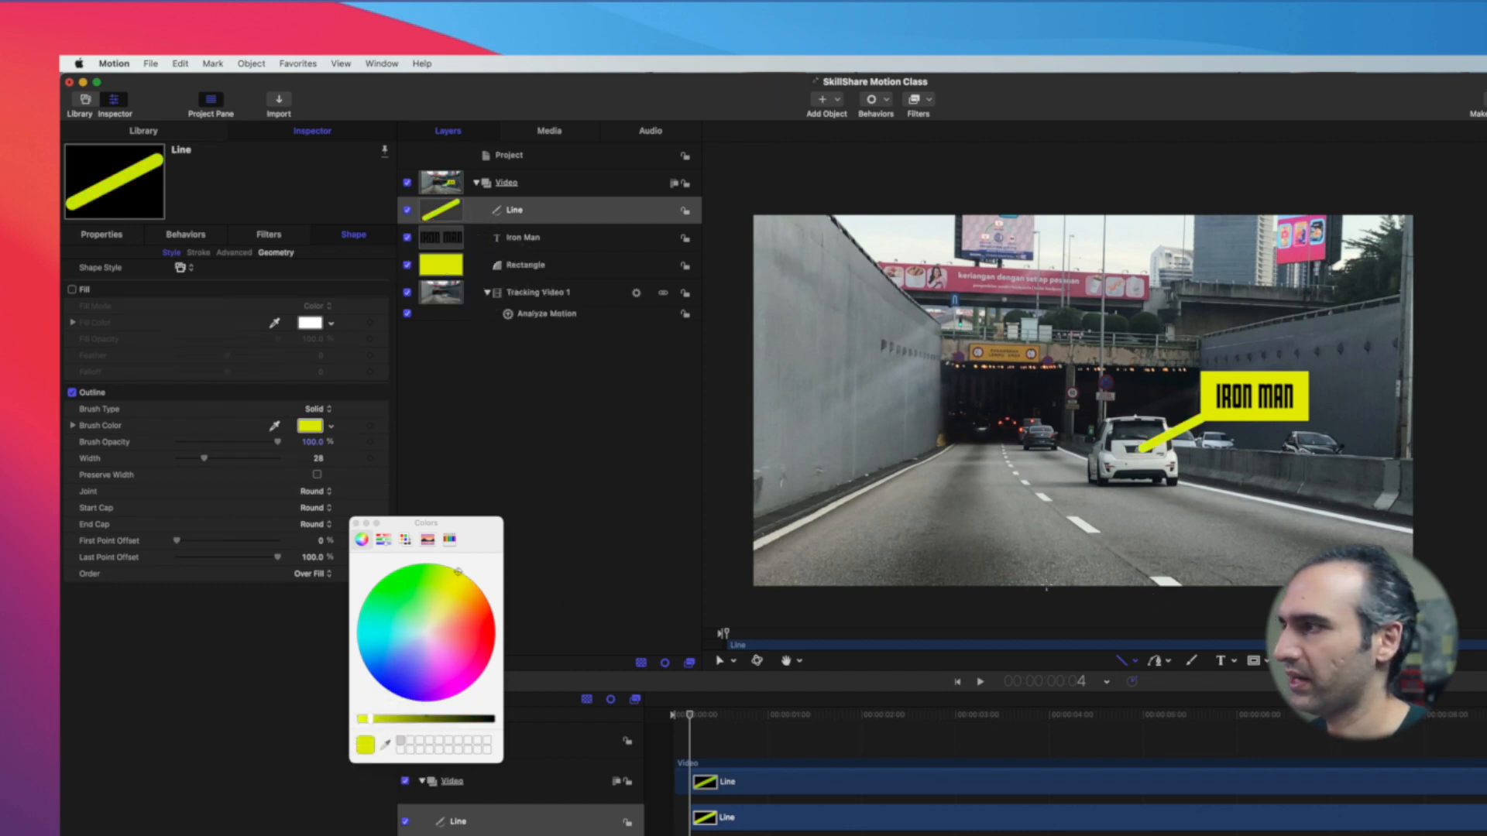
click(357, 525)
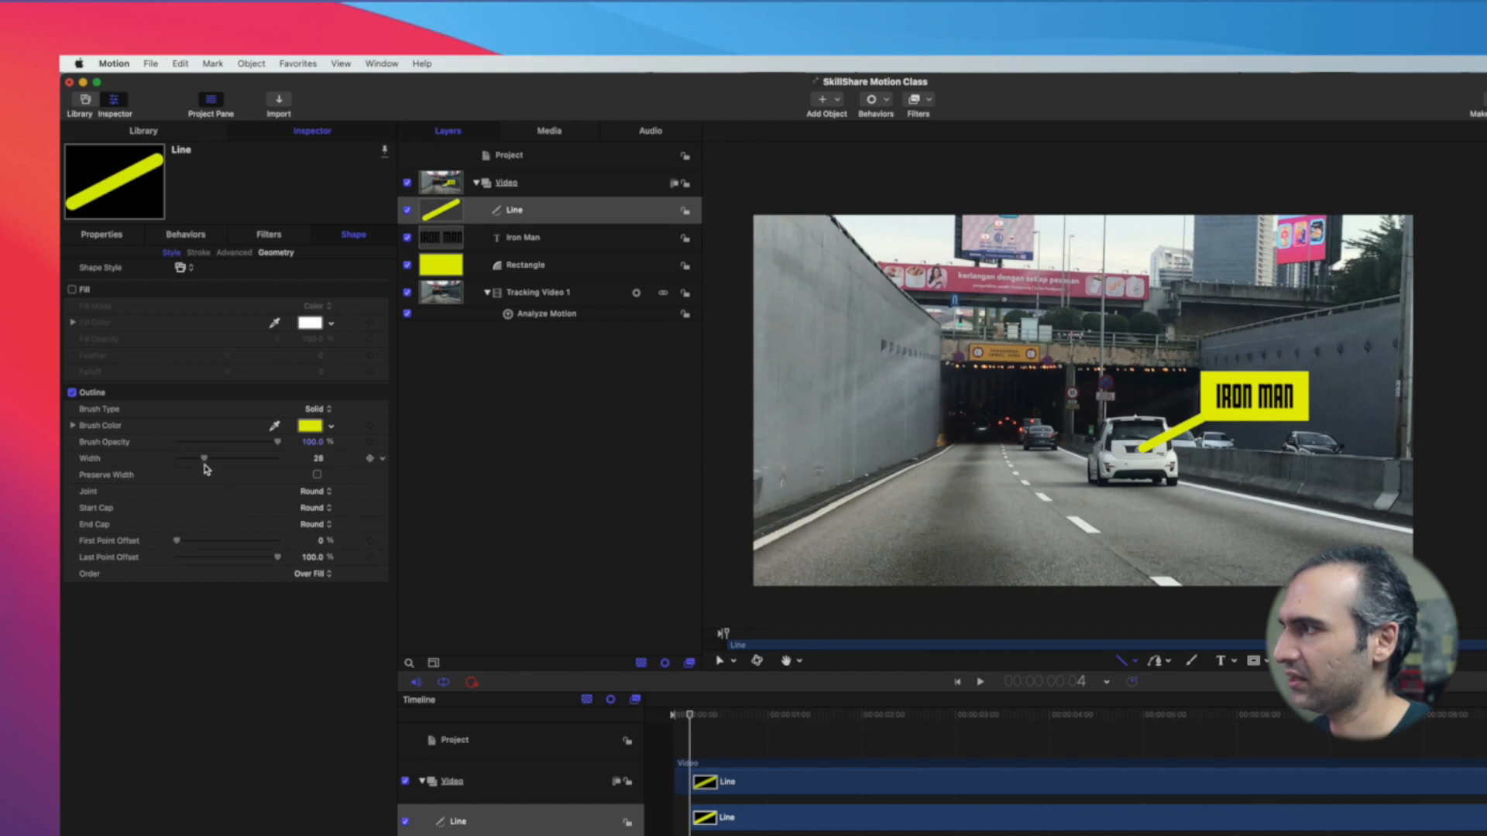
Set the line's width to 11 and shift its clip to the beginning of the timeline
drag(203, 460, 188, 461)
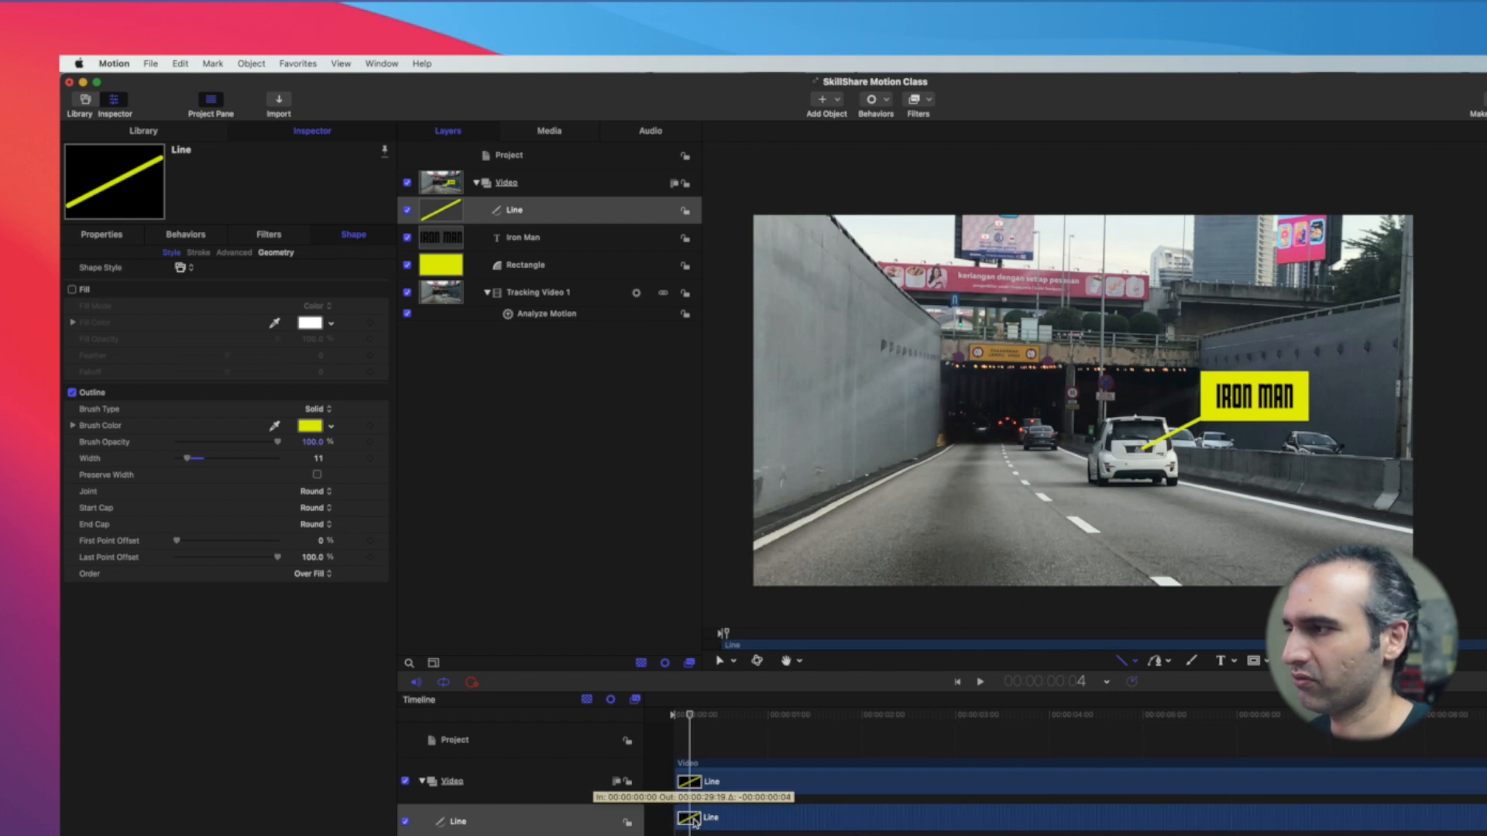
drag(688, 714, 682, 797)
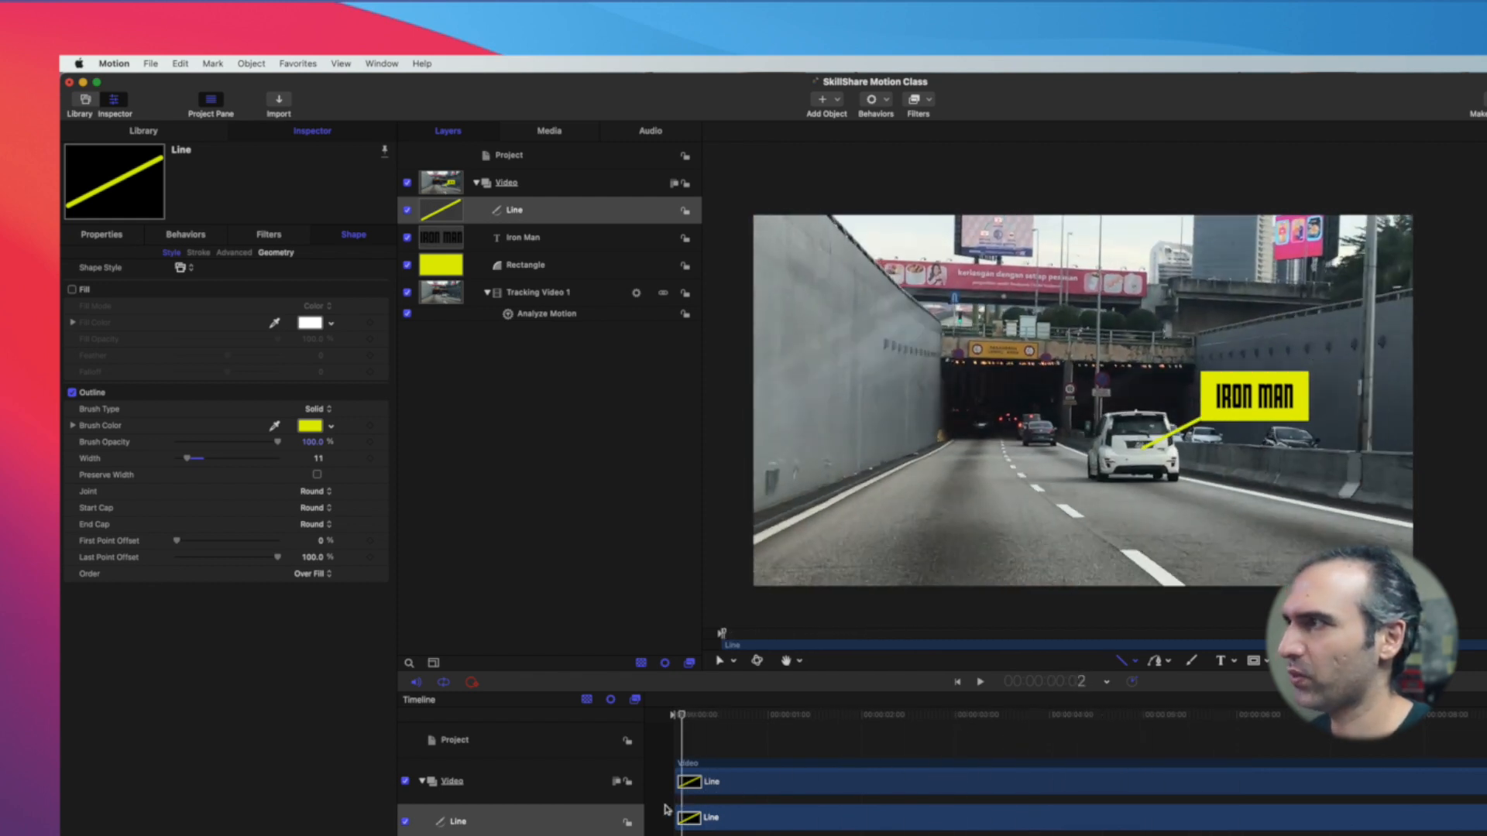
Rename the Analyze Motion behavior under Tracking Video 1 as "Iron Man Car tracker"
click(549, 242)
click(556, 212)
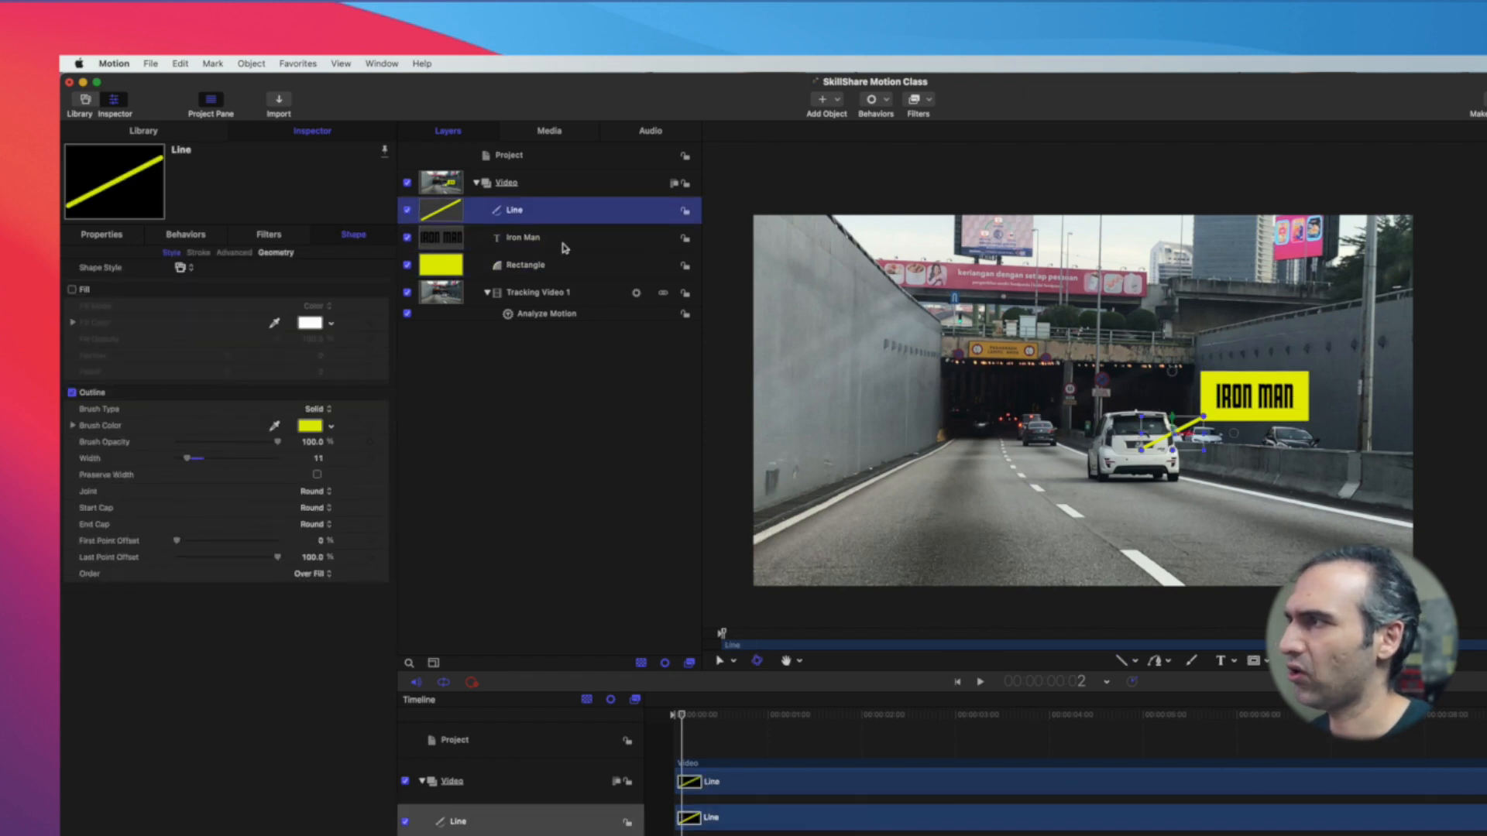
click(565, 273)
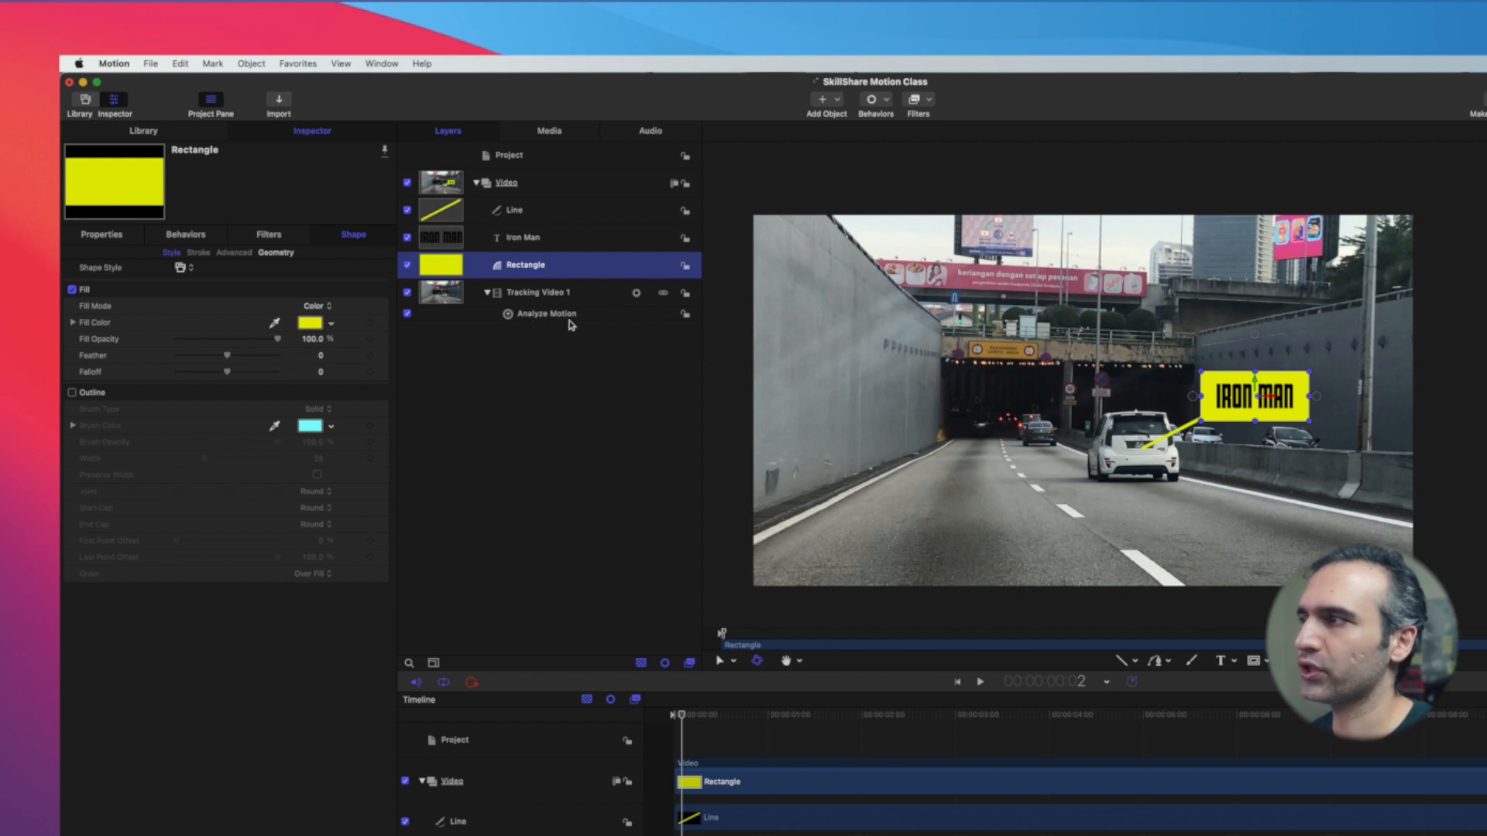
click(541, 298)
click(544, 315)
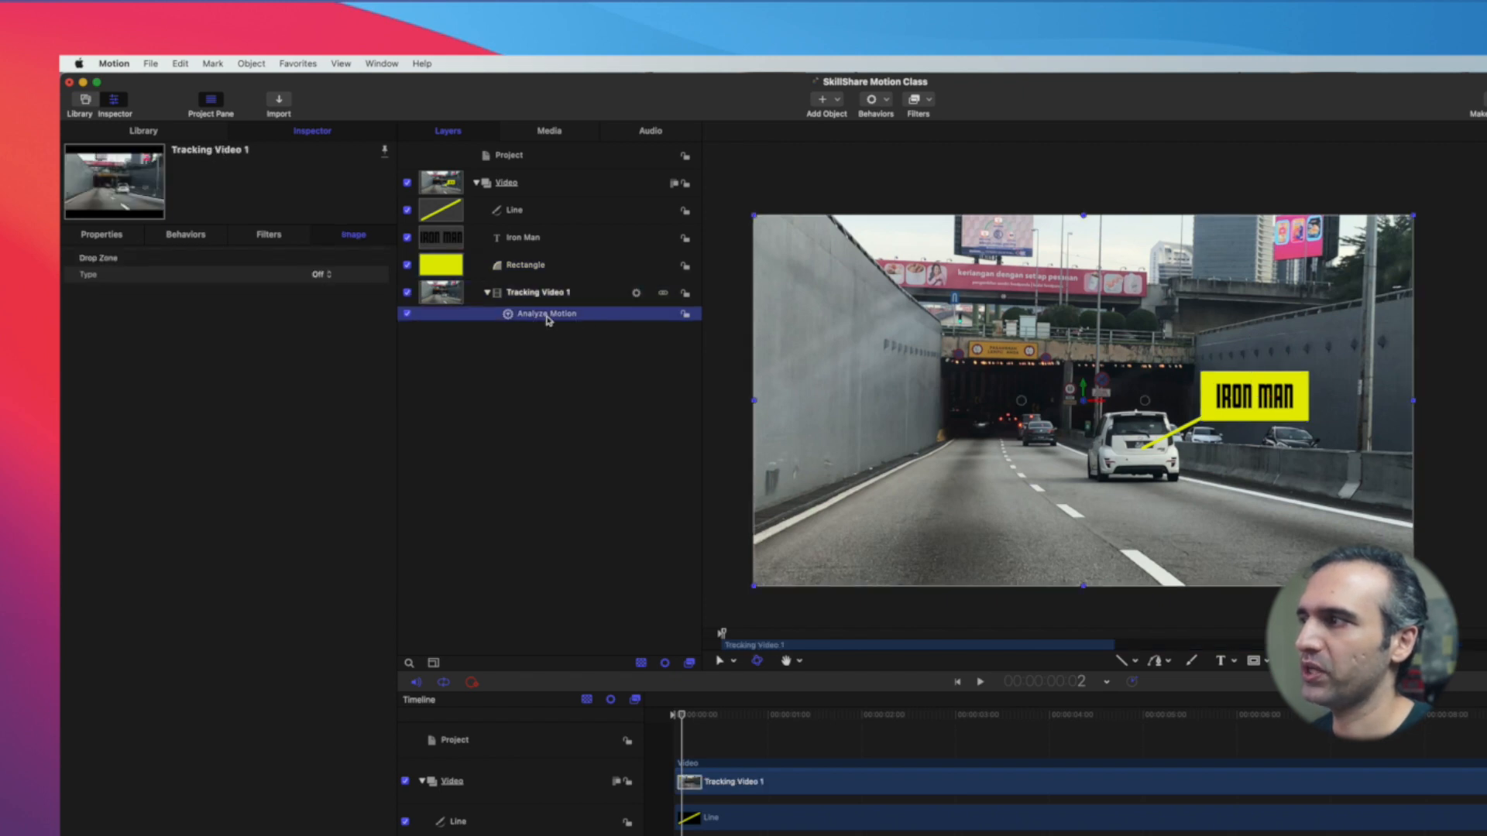
click(550, 317)
triple_click(550, 317)
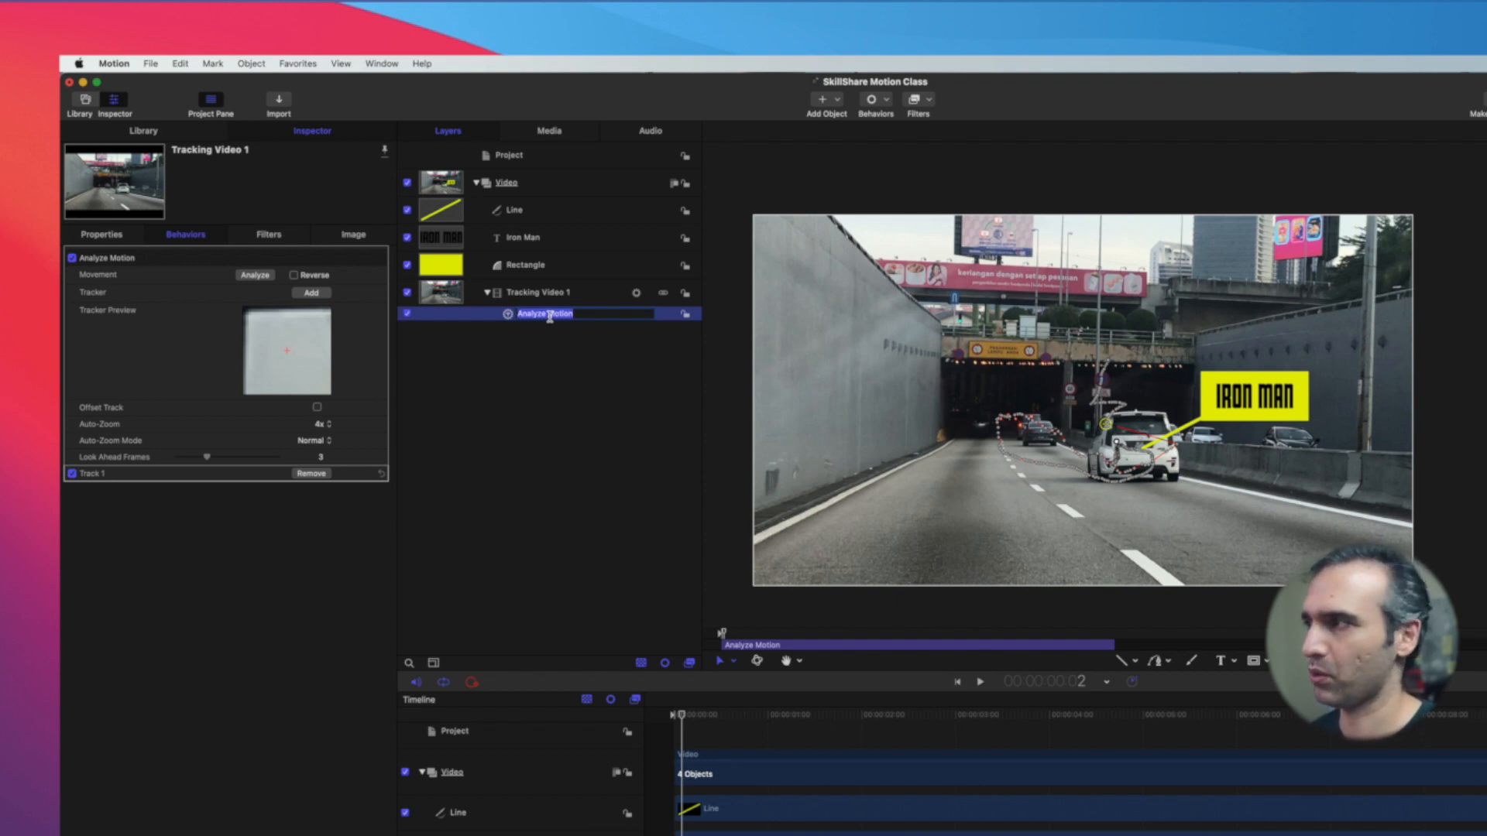
key(BackSpace)
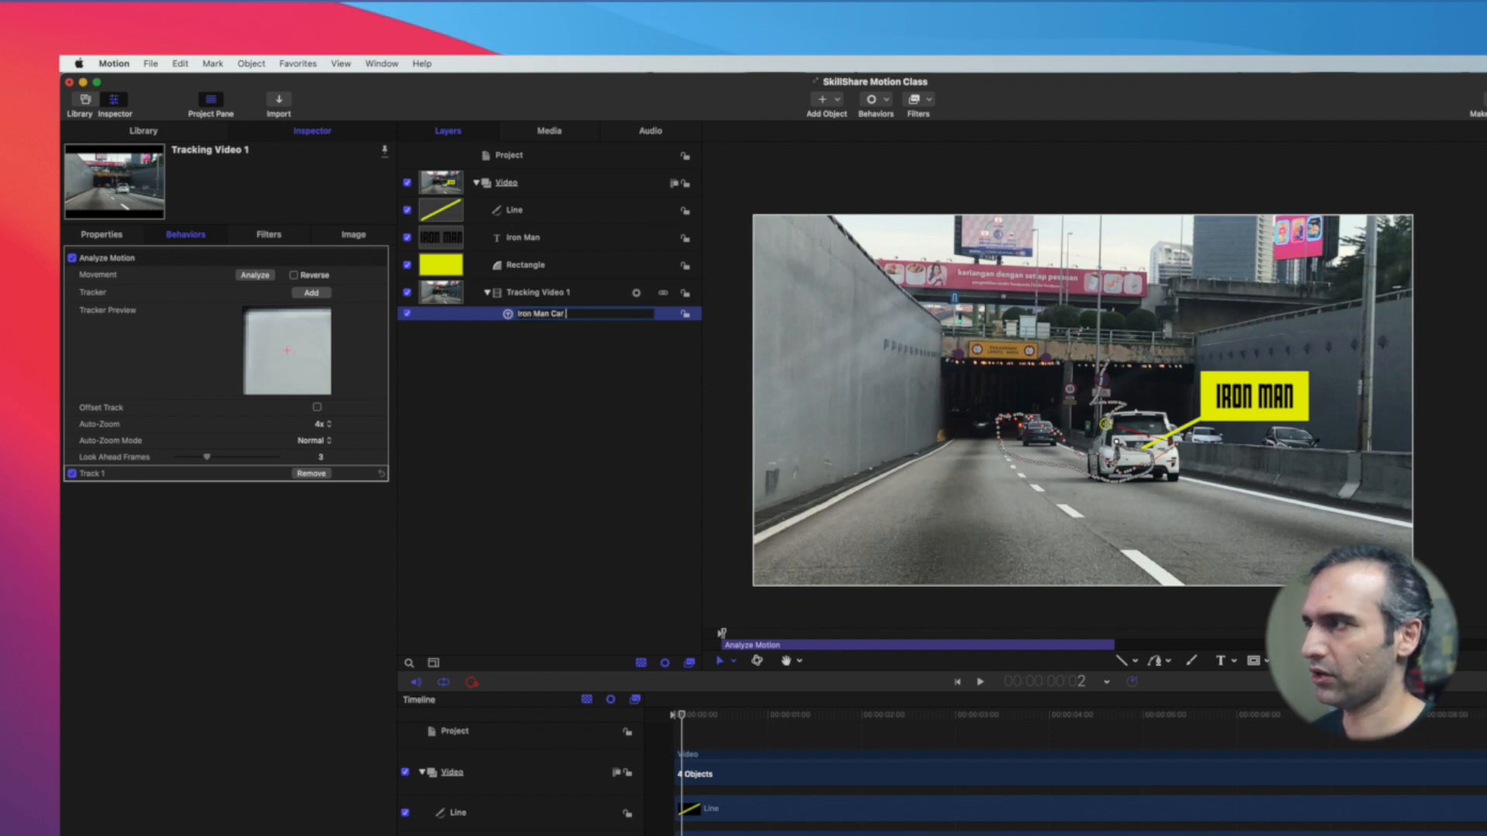
text(Iron Man Car tracker)
key(Return)
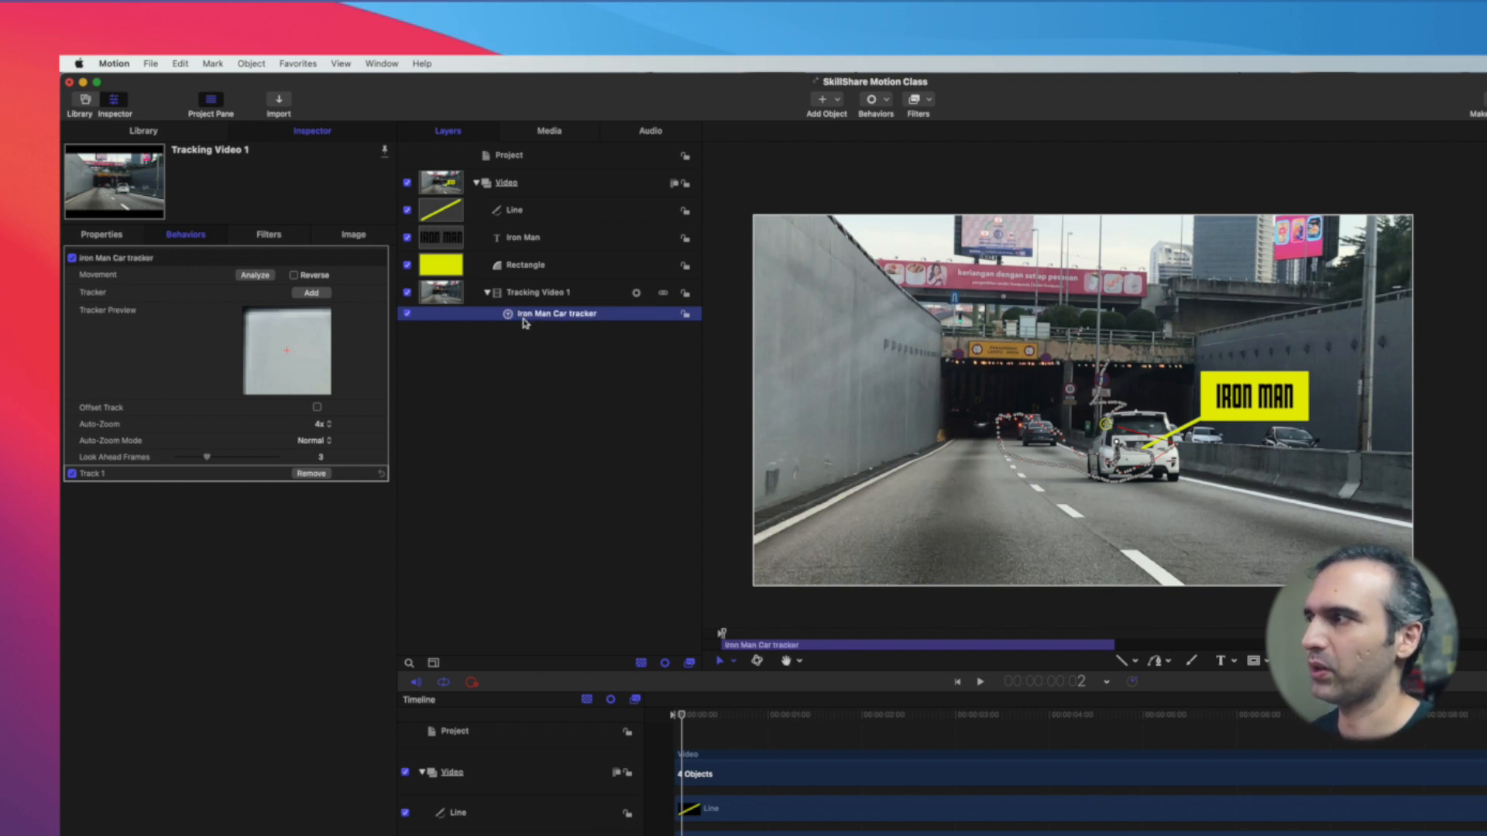
Add a Match Move behavior to the yellow rectangle with "Iron Man Car tracker" as its source
click(542, 267)
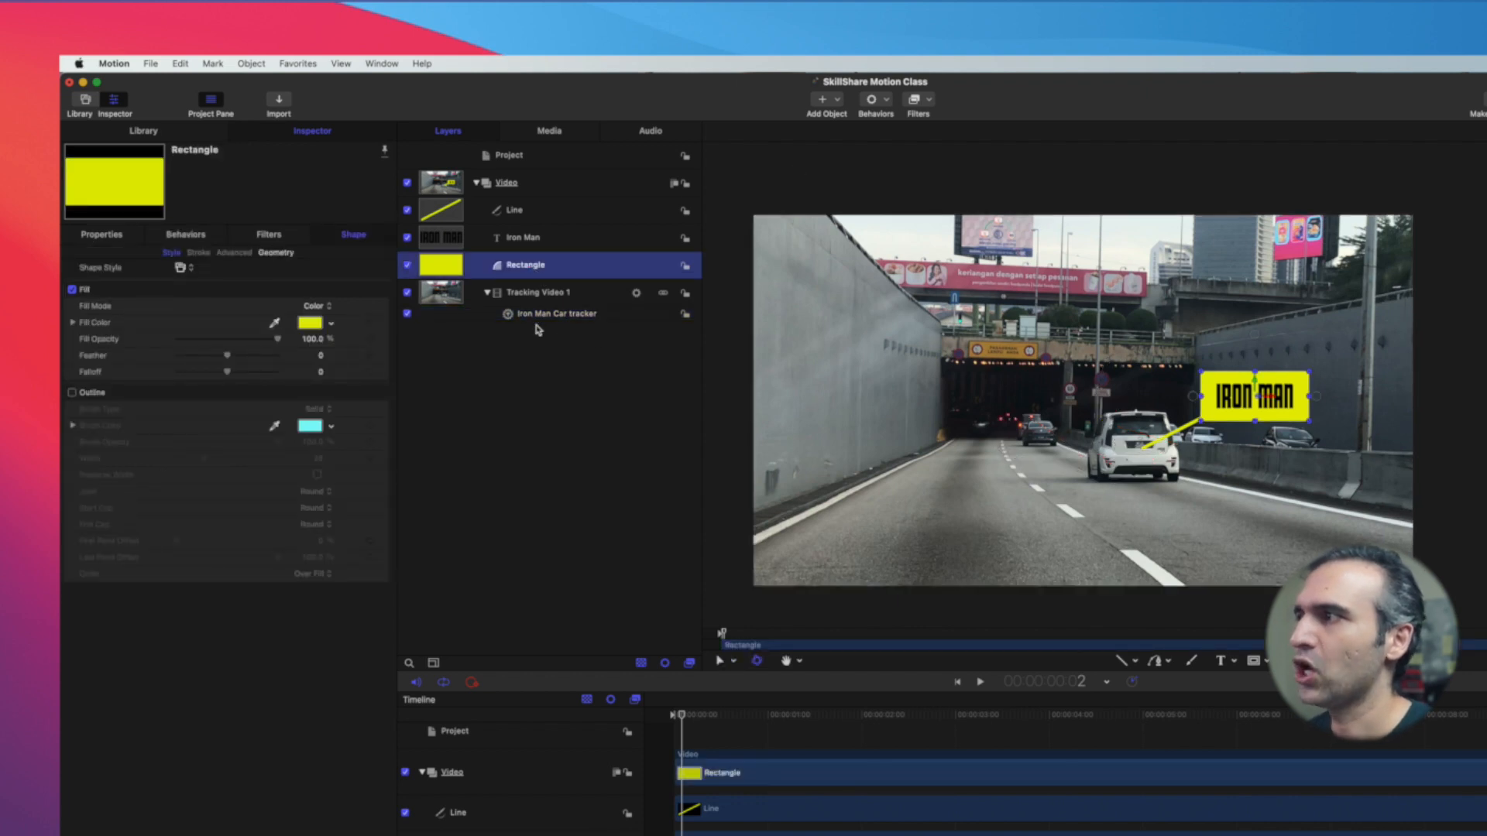
click(886, 102)
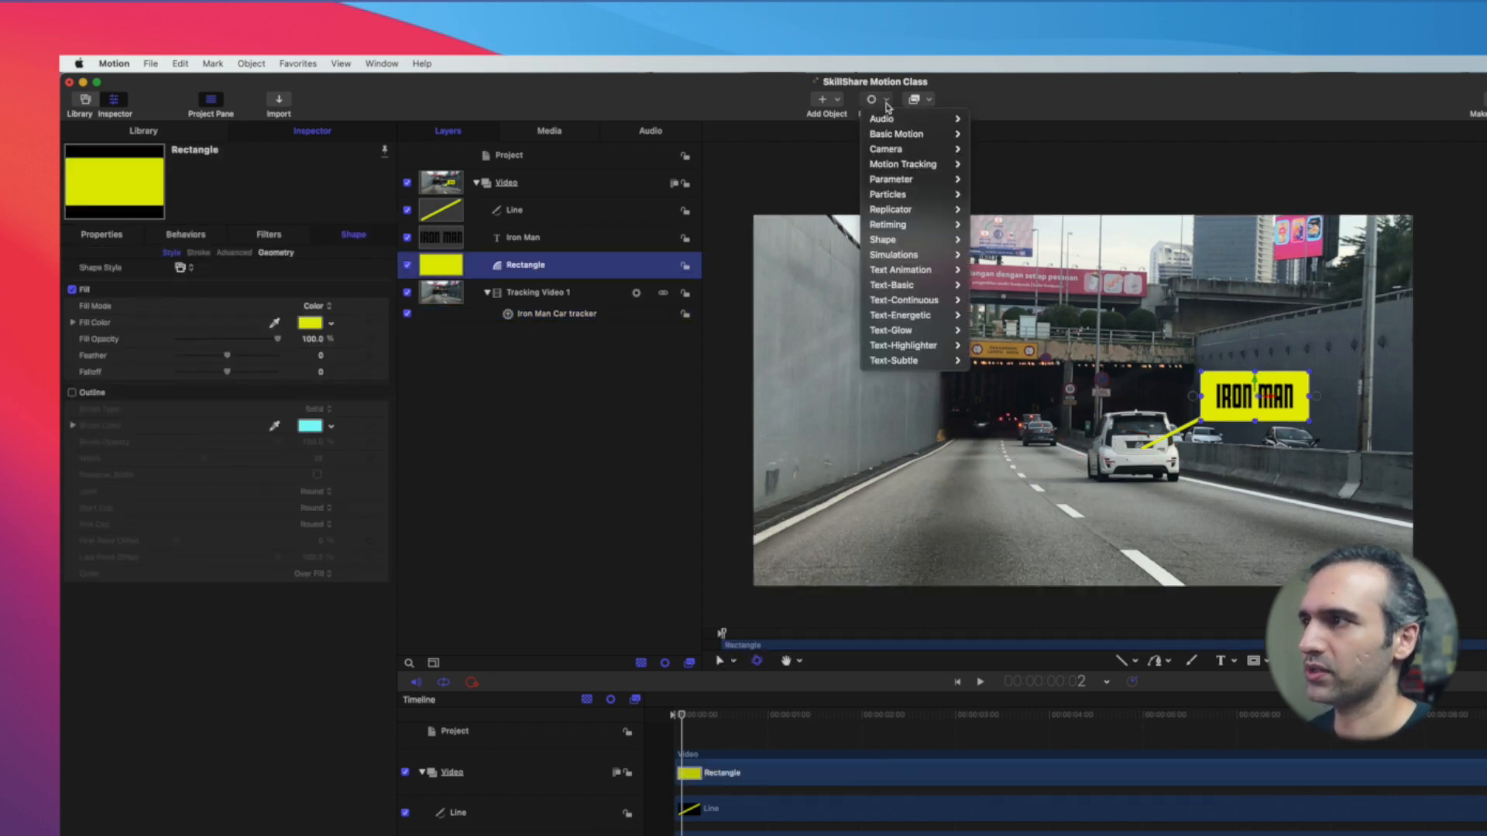
mouse_move(912, 170)
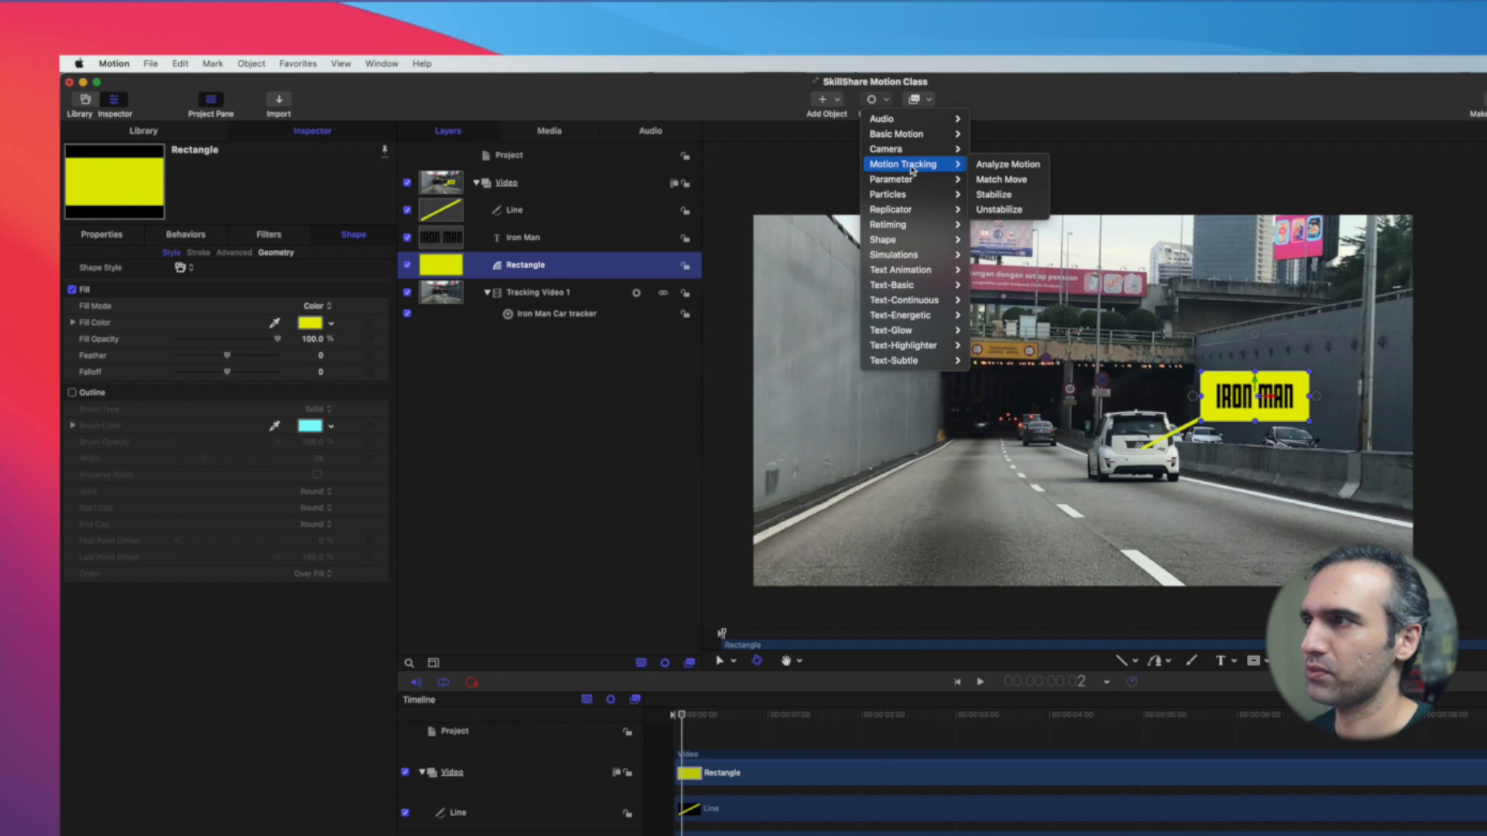
click(999, 180)
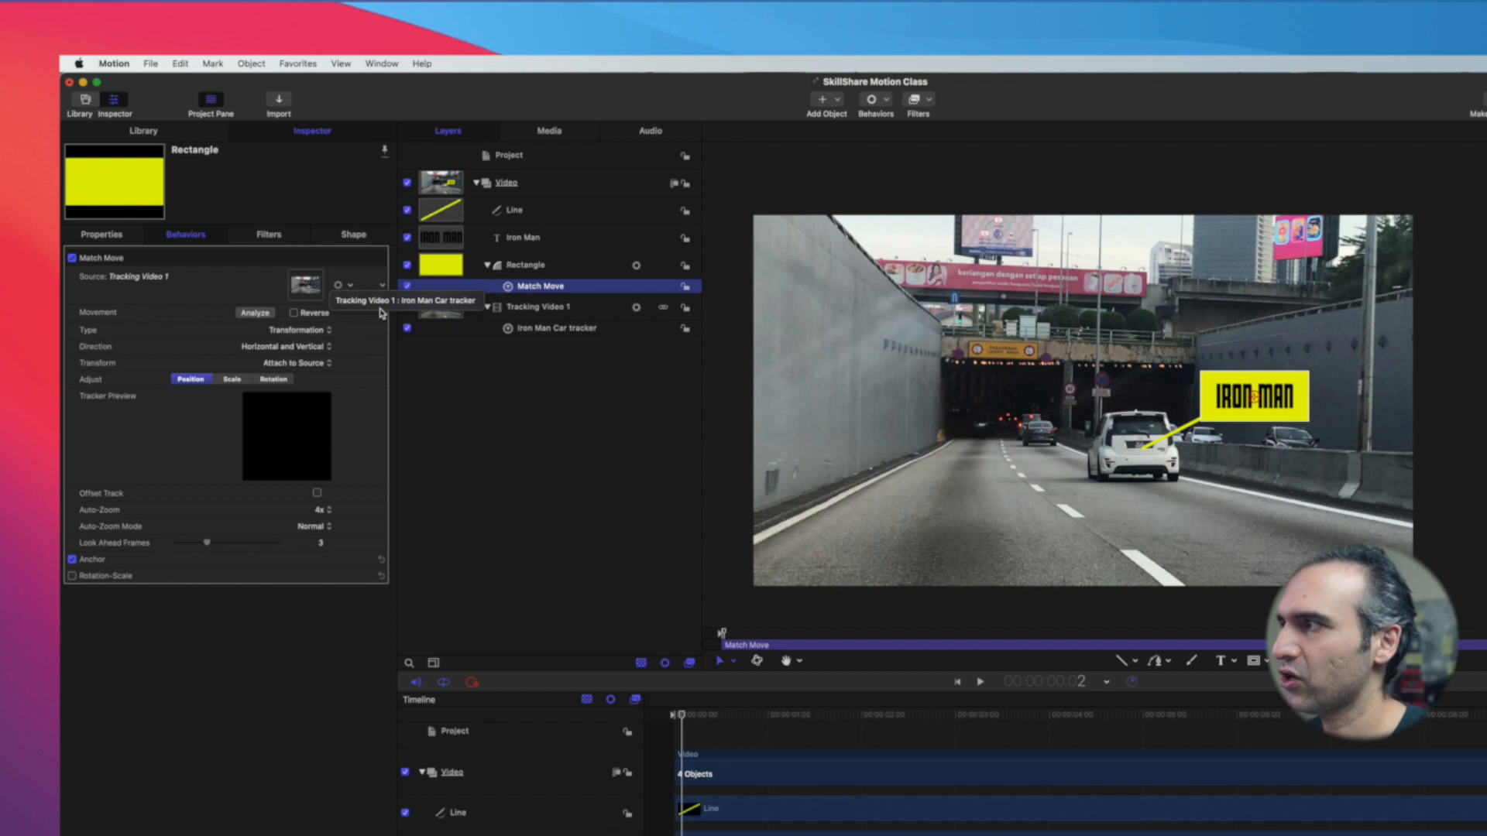
click(413, 307)
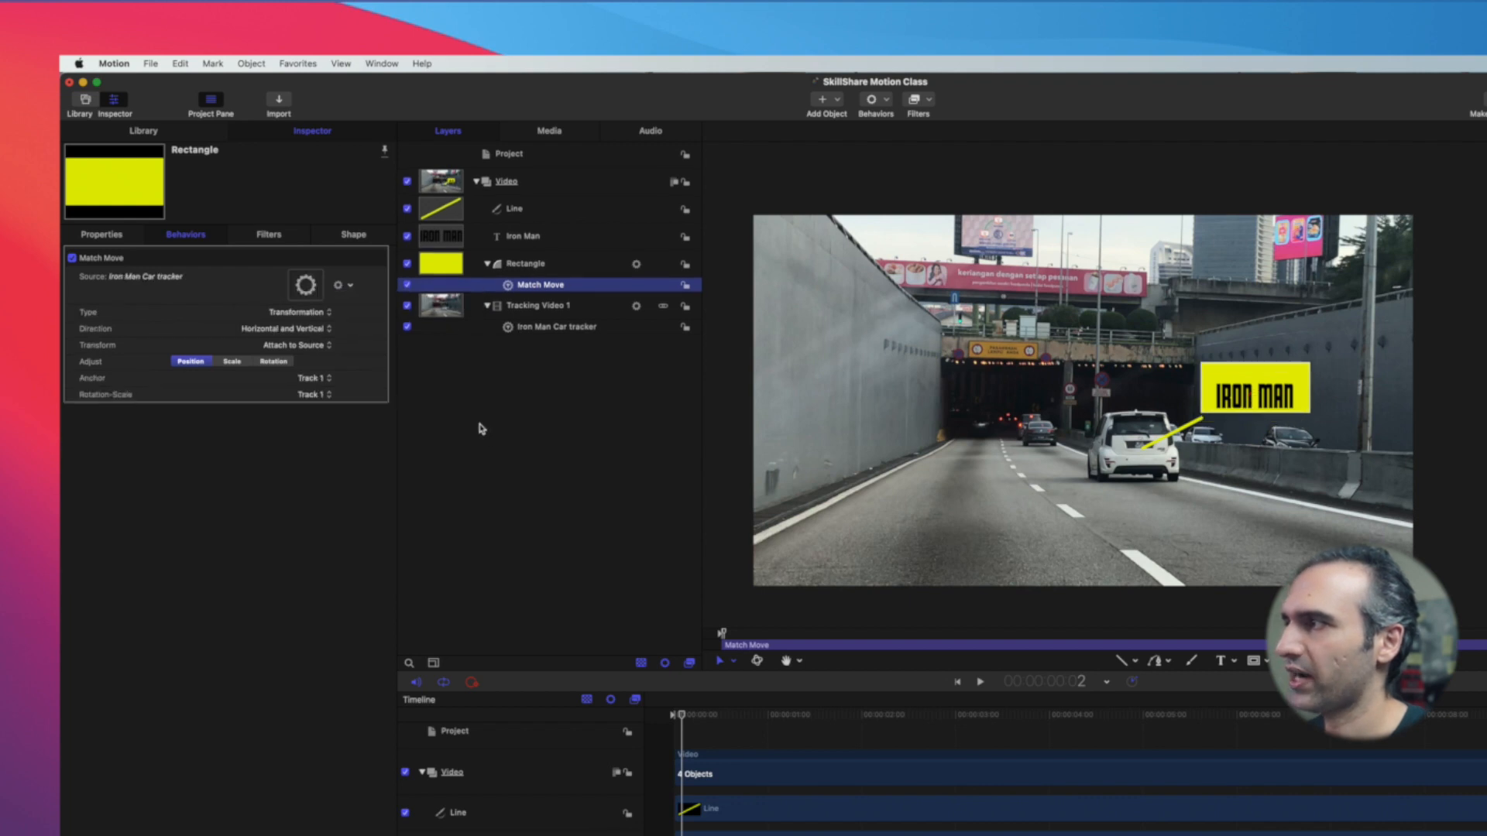
Reposition the yellow rectangle at the first frame beside the white car, at about X 419 px, Y -21 px
drag(681, 714, 675, 743)
scroll(663, 733, down, 1)
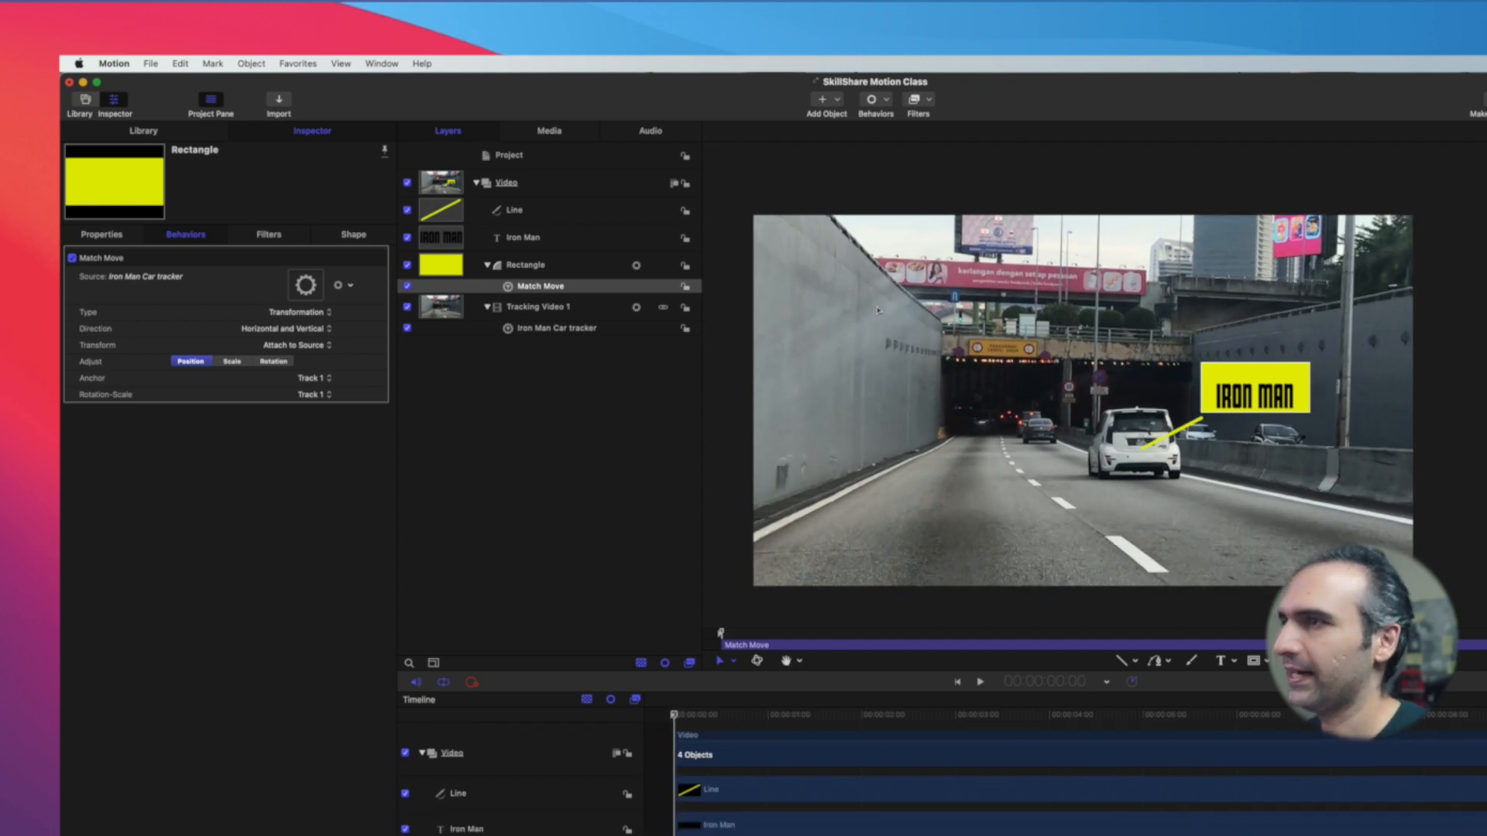
click(527, 271)
click(1236, 386)
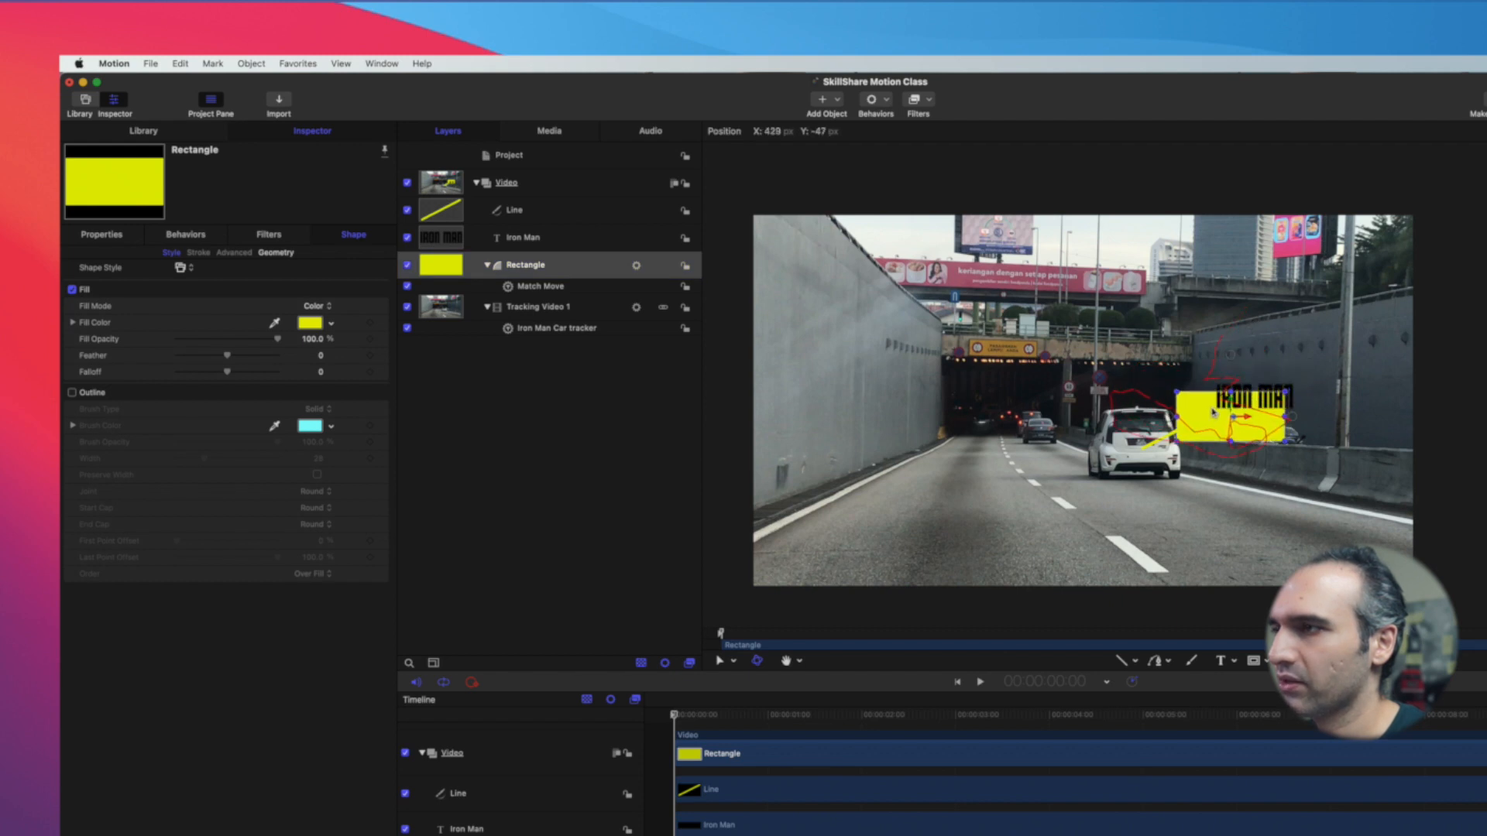
drag(1219, 413, 1217, 414)
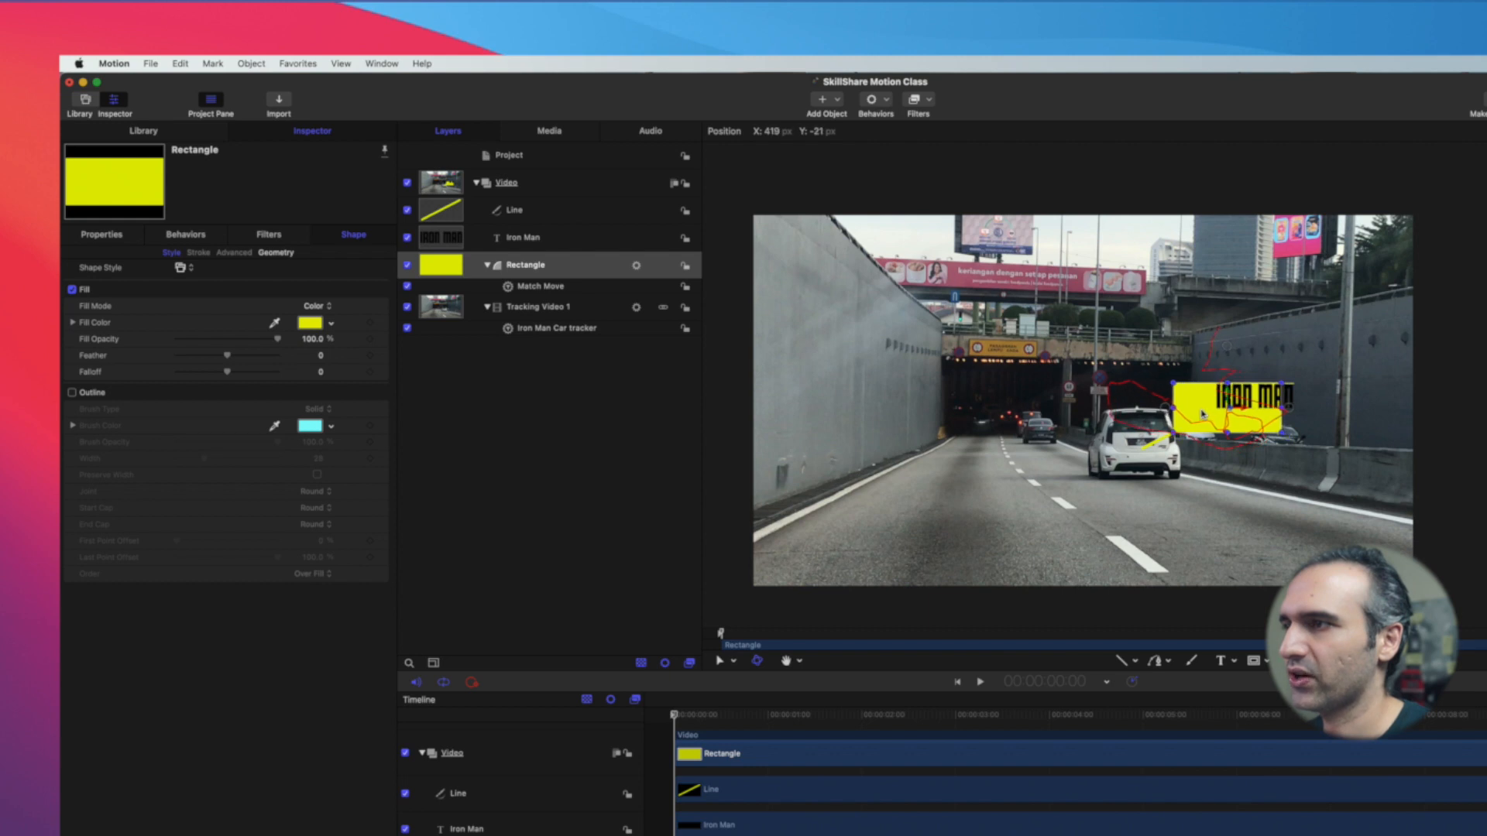
drag(673, 716, 668, 748)
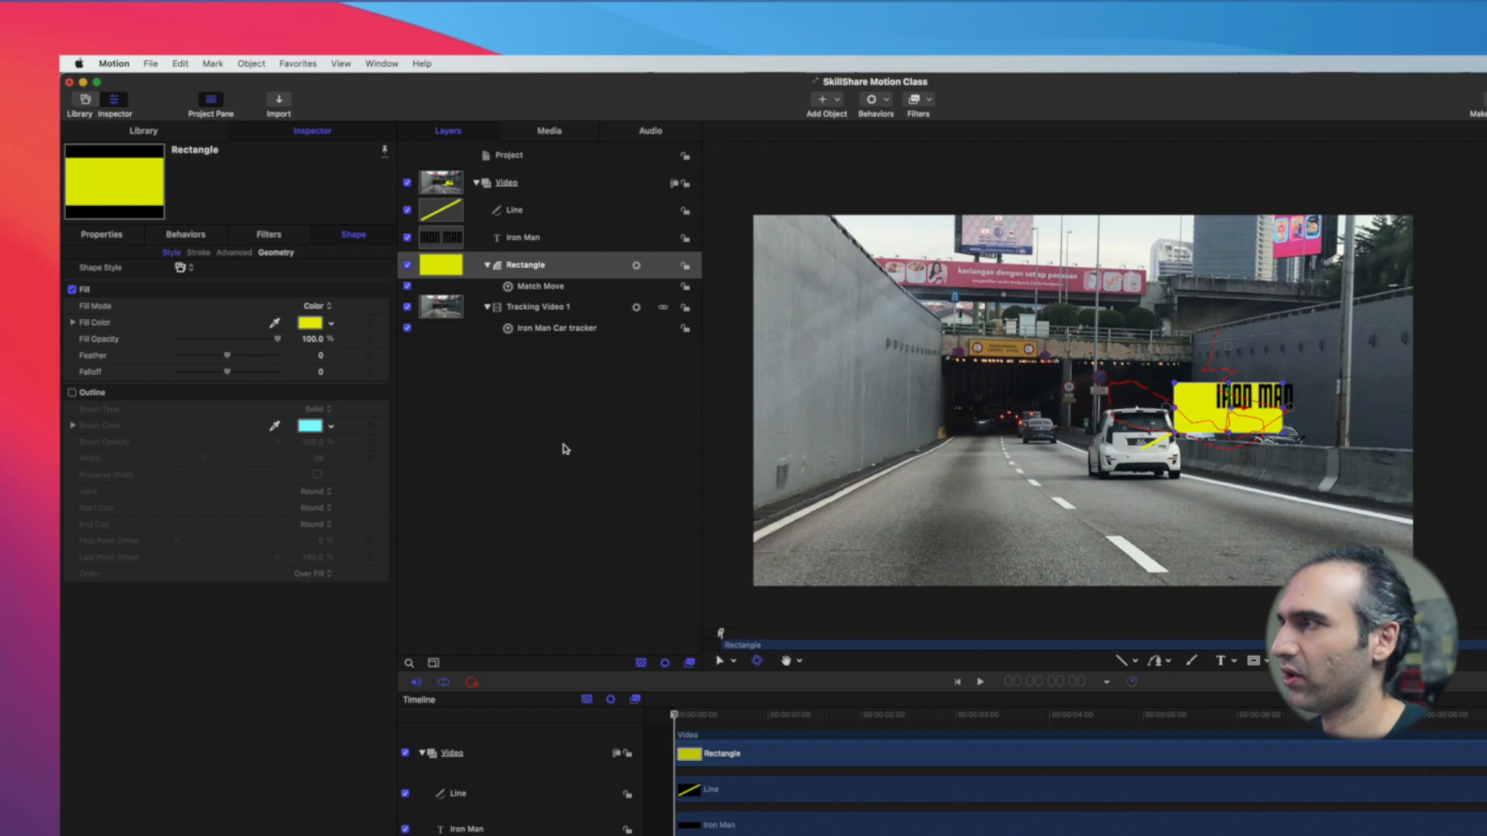
Add a Match Move behavior sourced from "Iron Man Car tracker" to the Iron Man text and center the text on the yellow rectangle
click(541, 241)
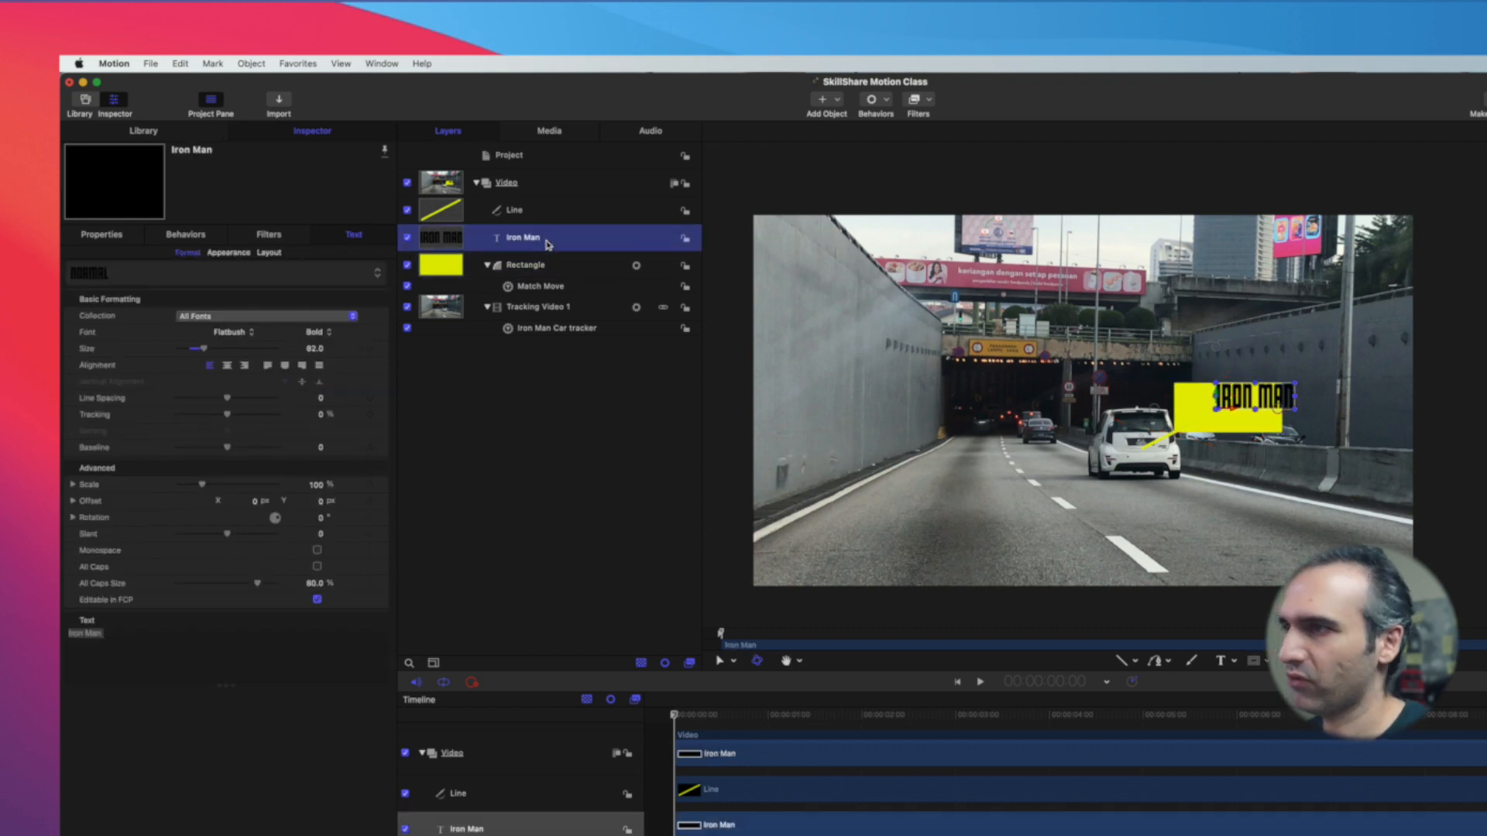
click(886, 101)
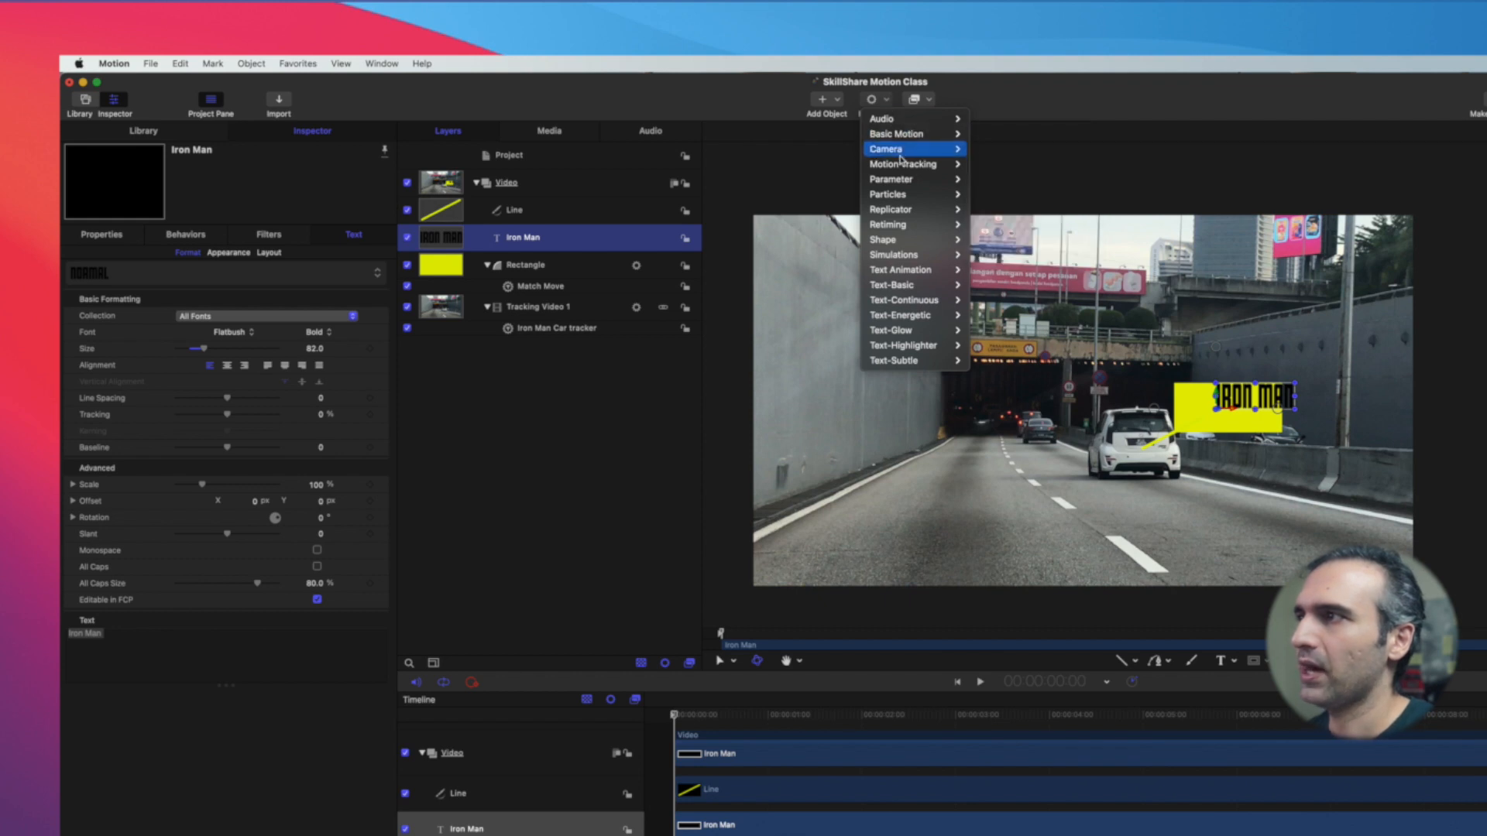
mouse_move(907, 164)
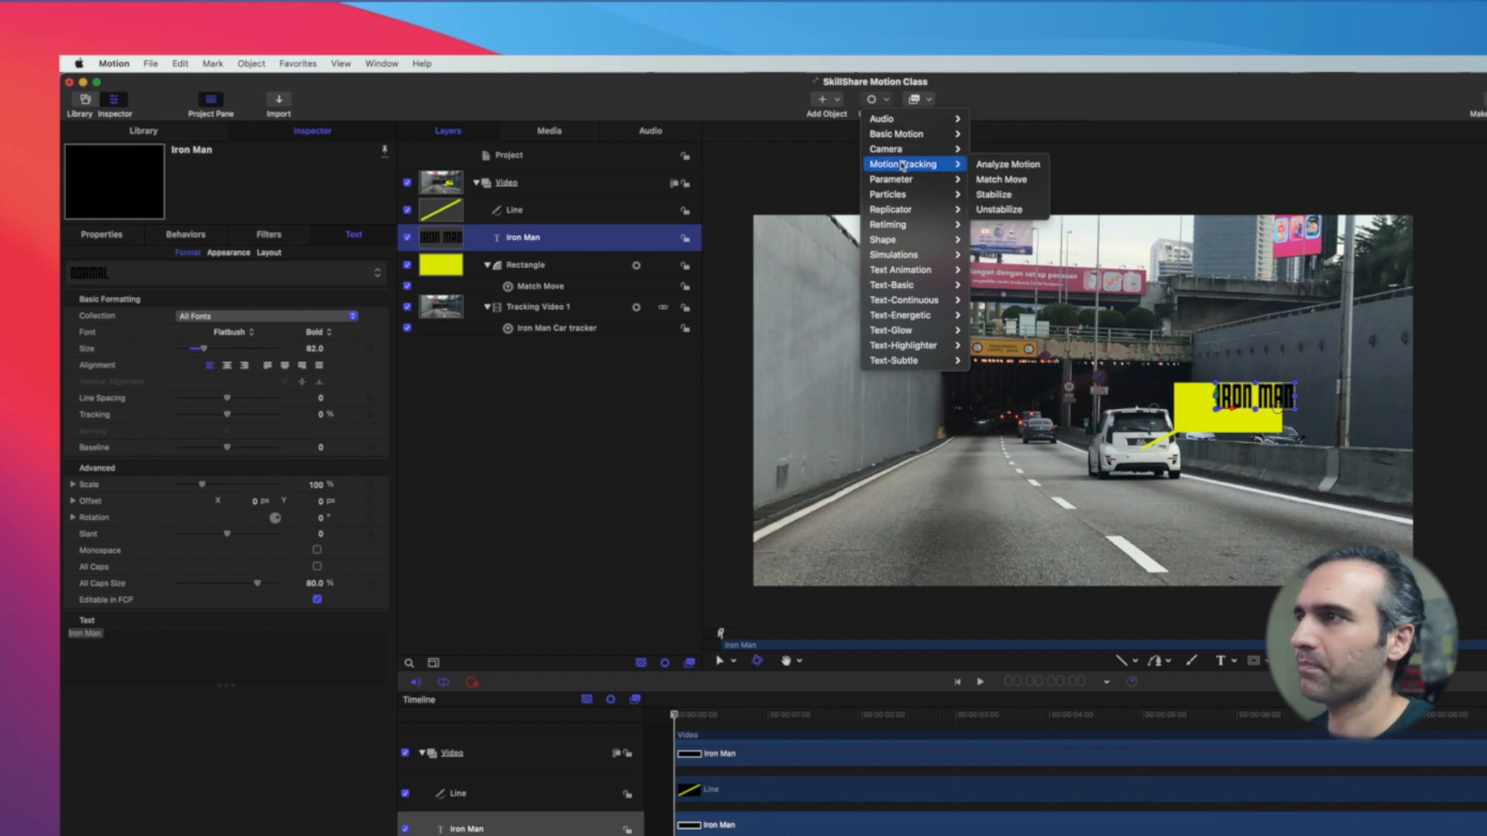
click(1003, 179)
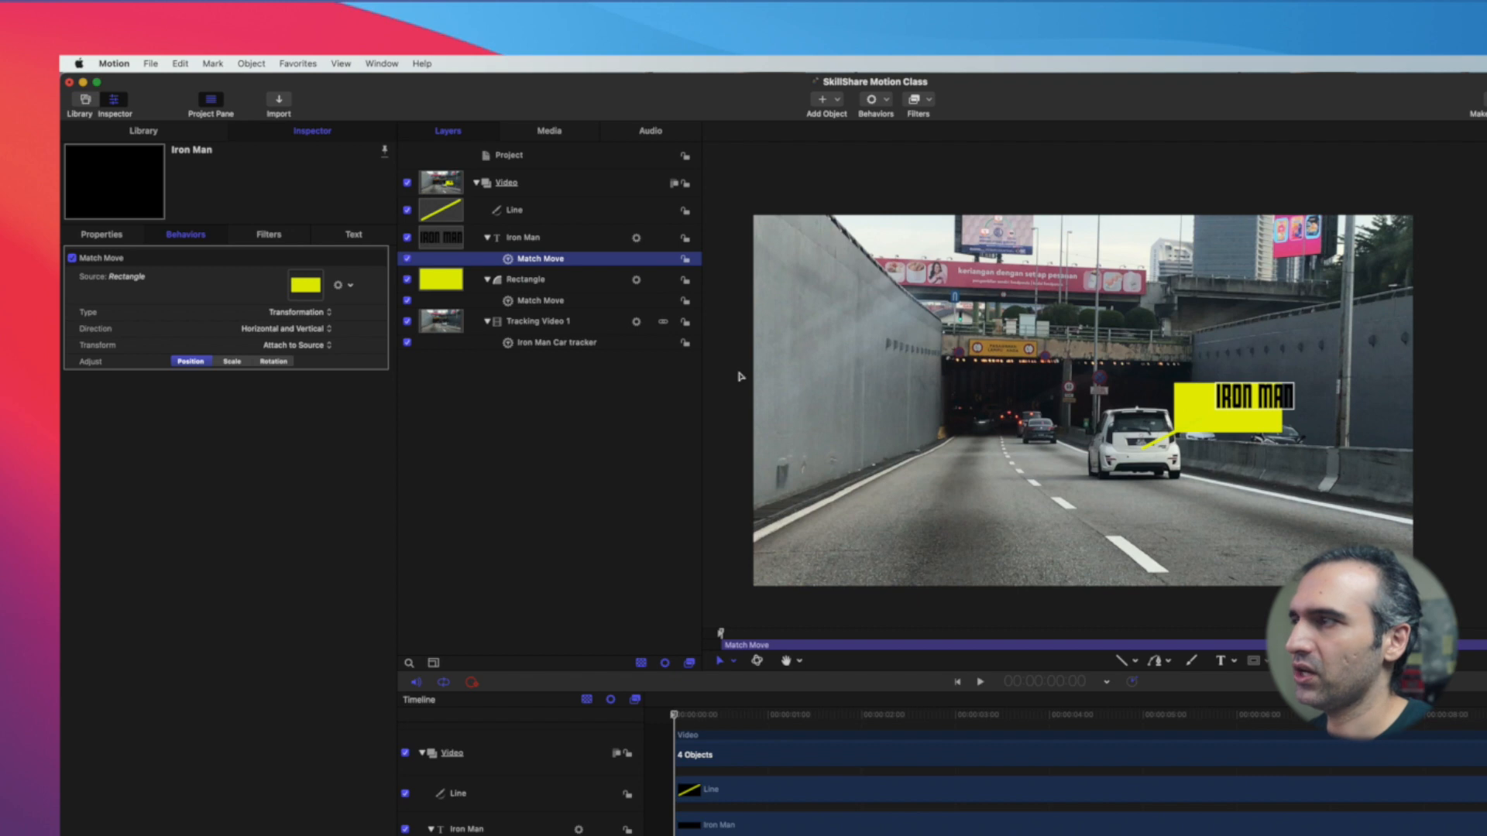
click(350, 286)
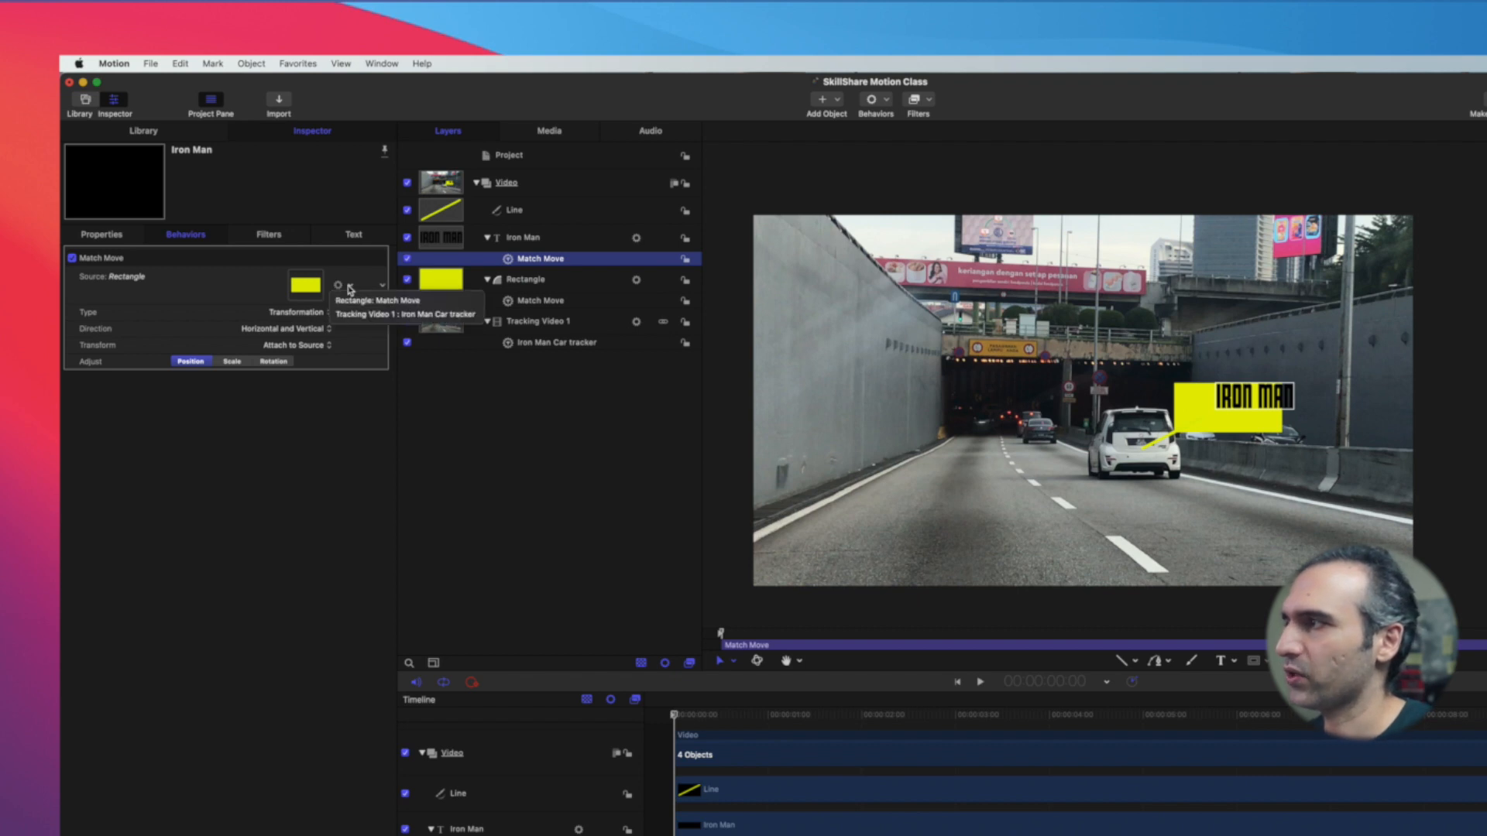
click(424, 315)
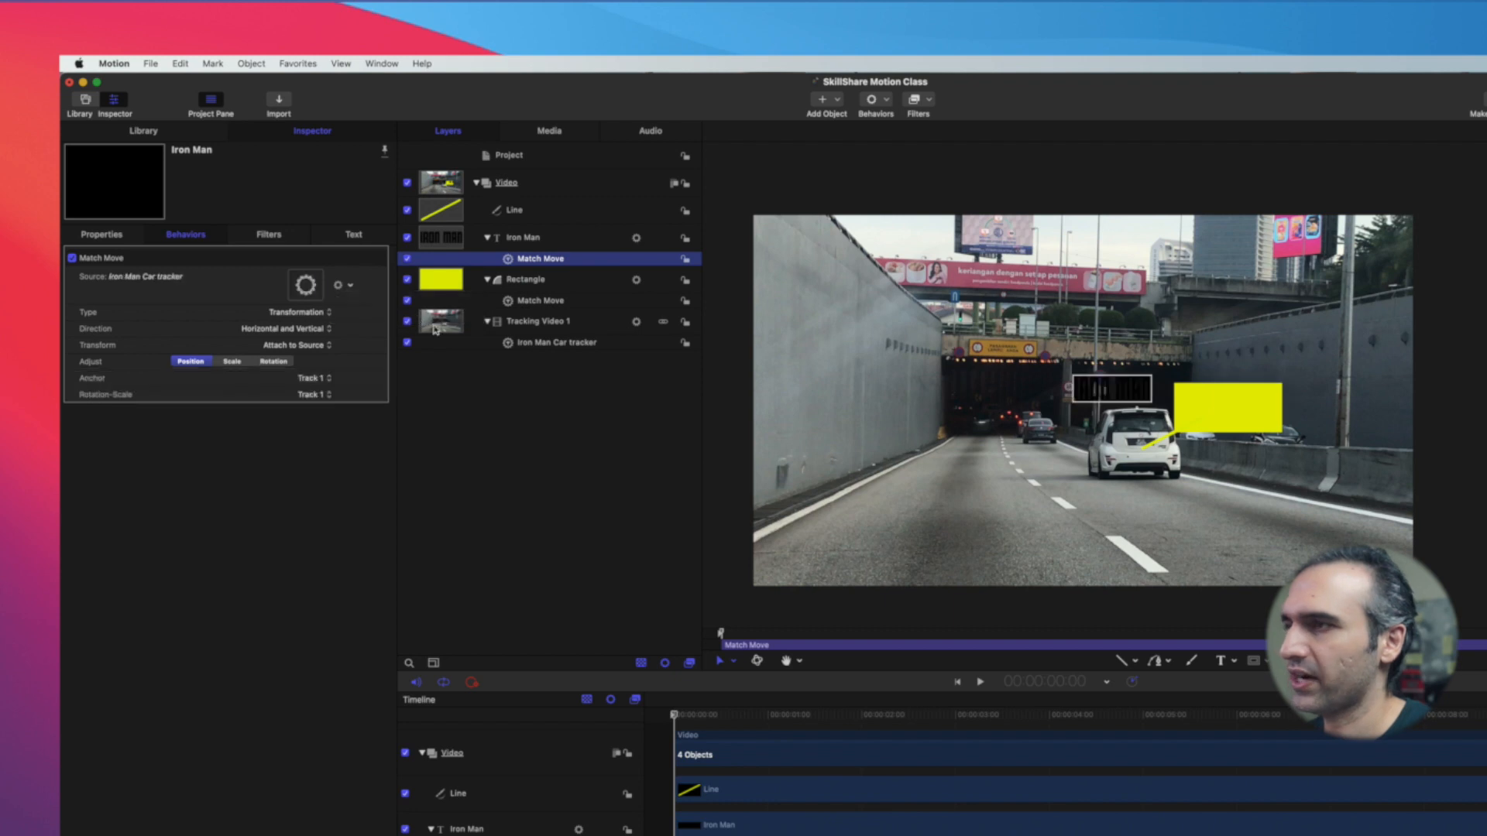
drag(1108, 390, 1253, 411)
drag(674, 716, 677, 763)
Add a Match Move behavior to the line with "Iron Man Car tracker" as its source
click(546, 216)
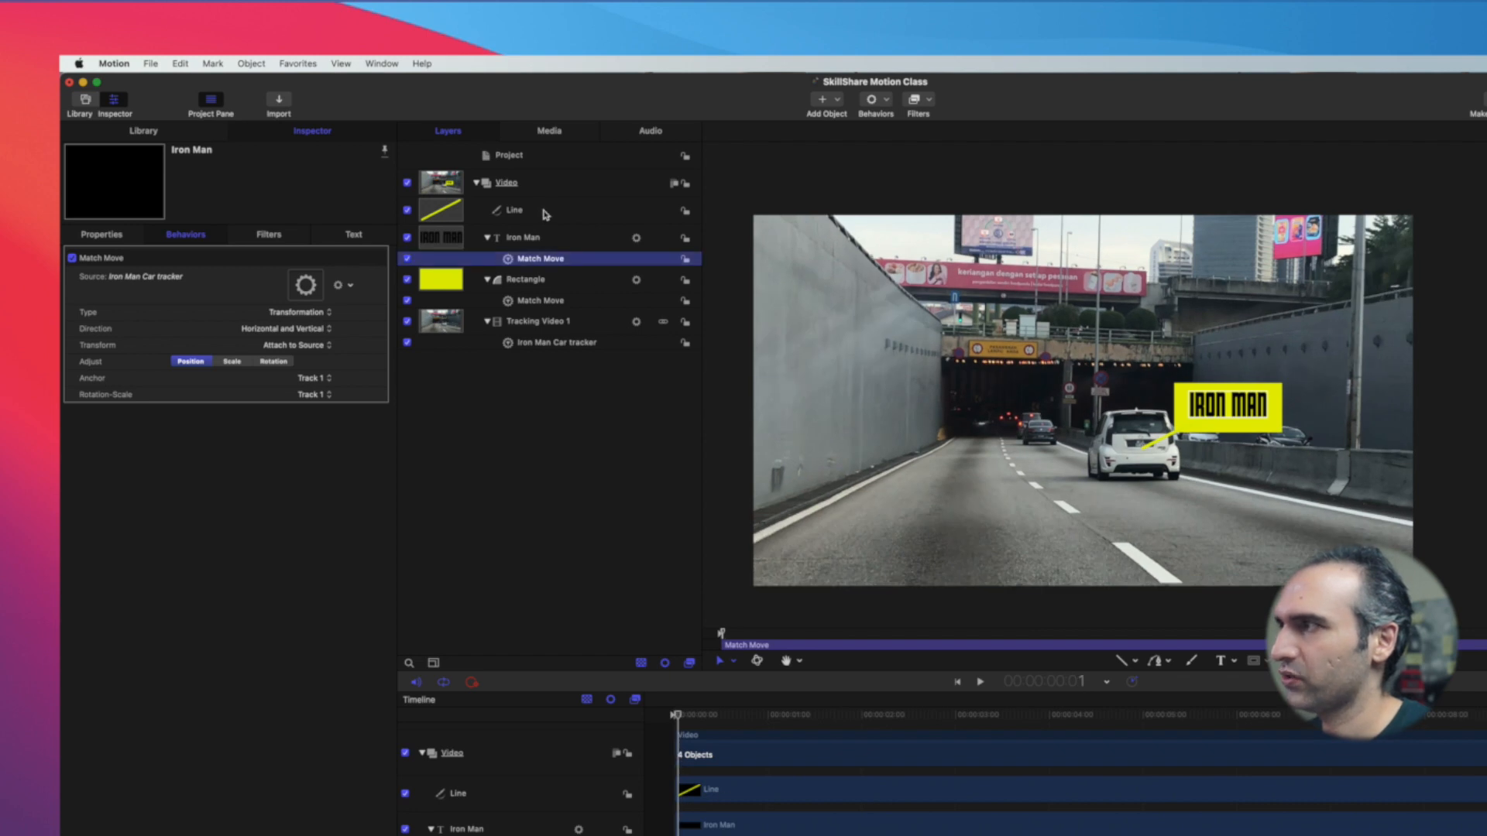
click(893, 106)
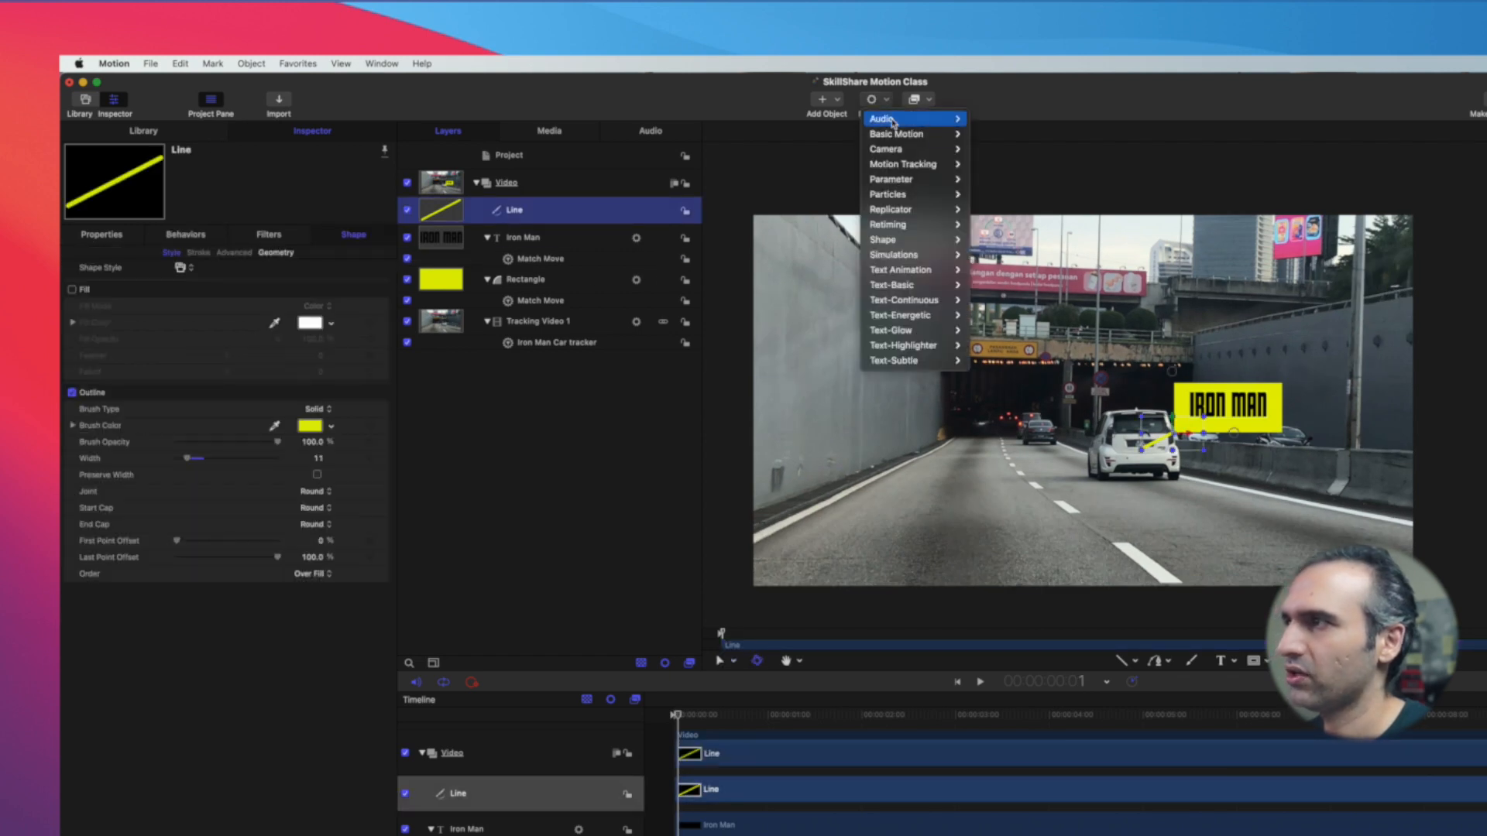
mouse_move(926, 165)
click(1007, 180)
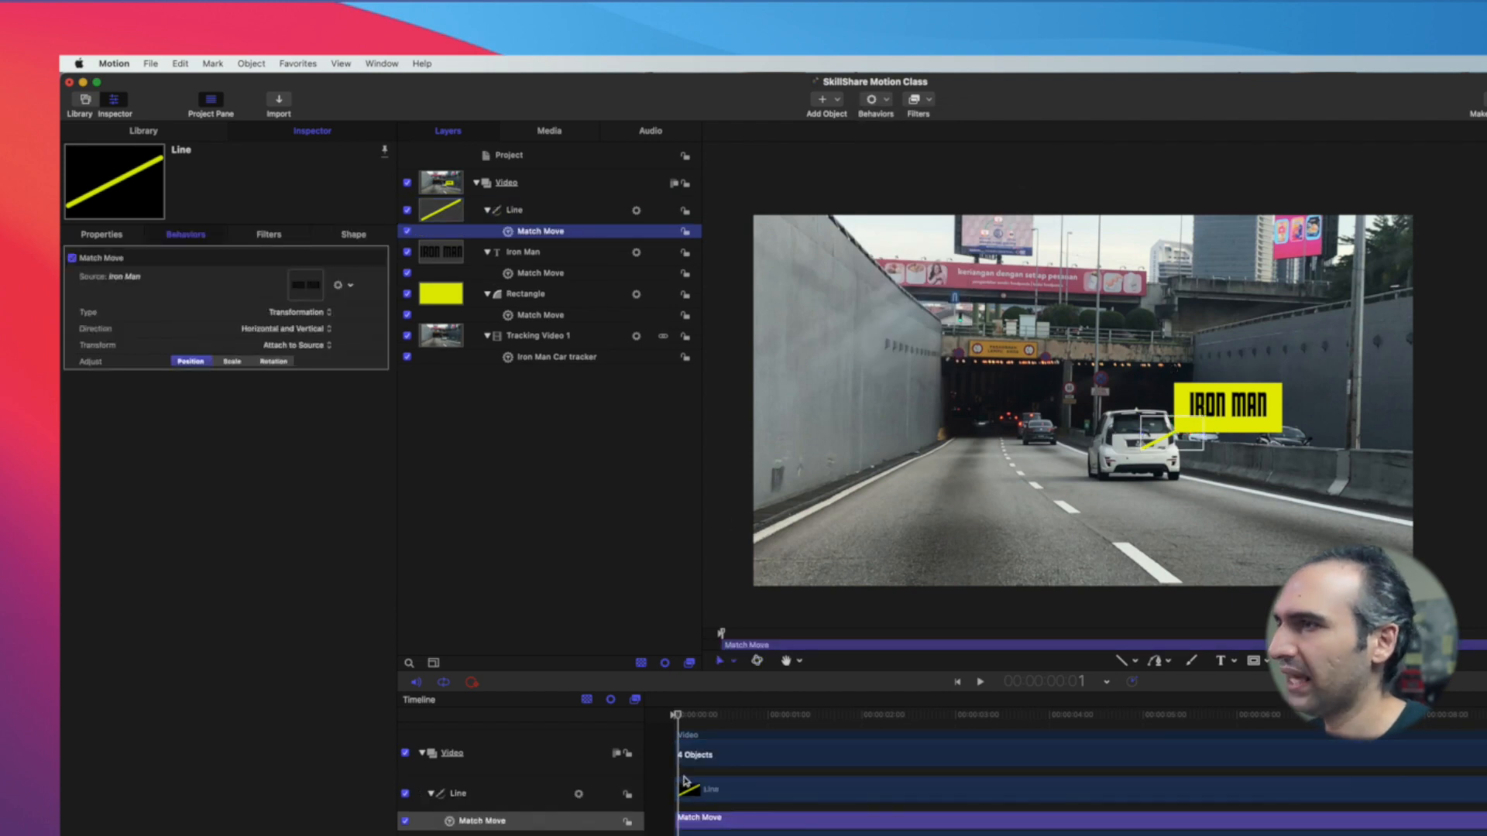
drag(678, 719, 674, 756)
click(743, 796)
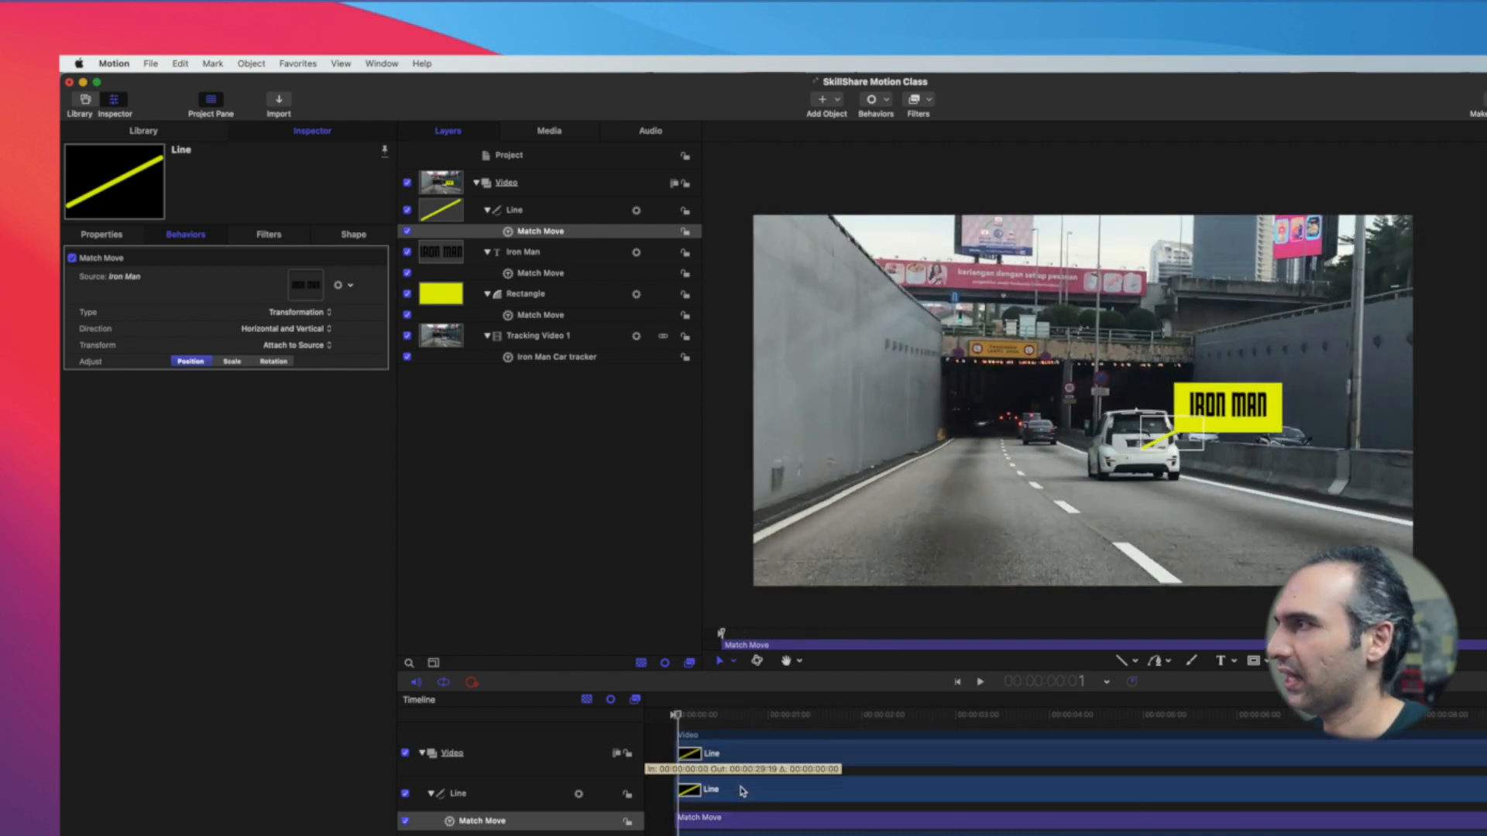
click(536, 236)
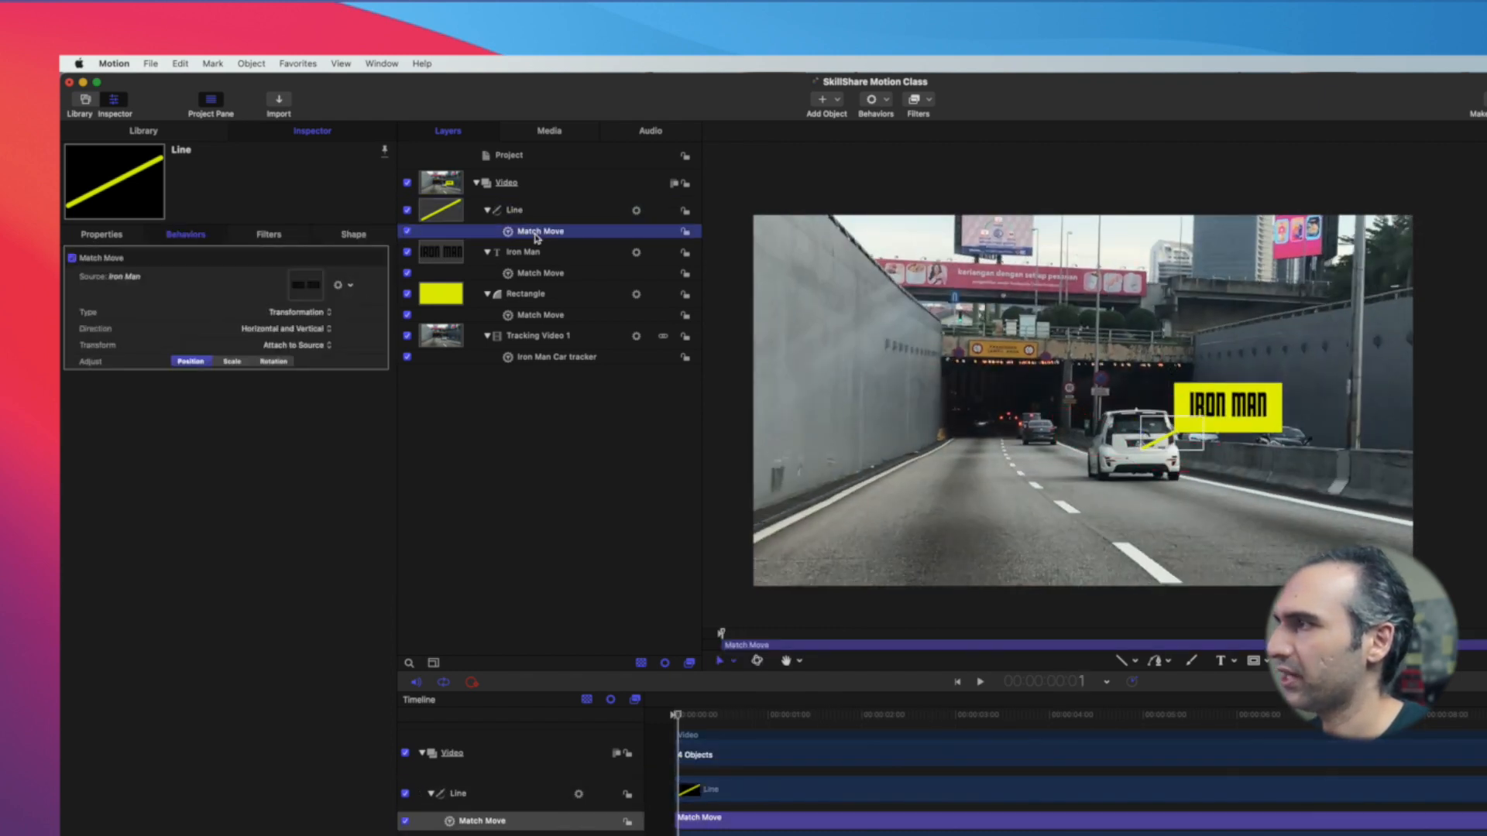
click(349, 290)
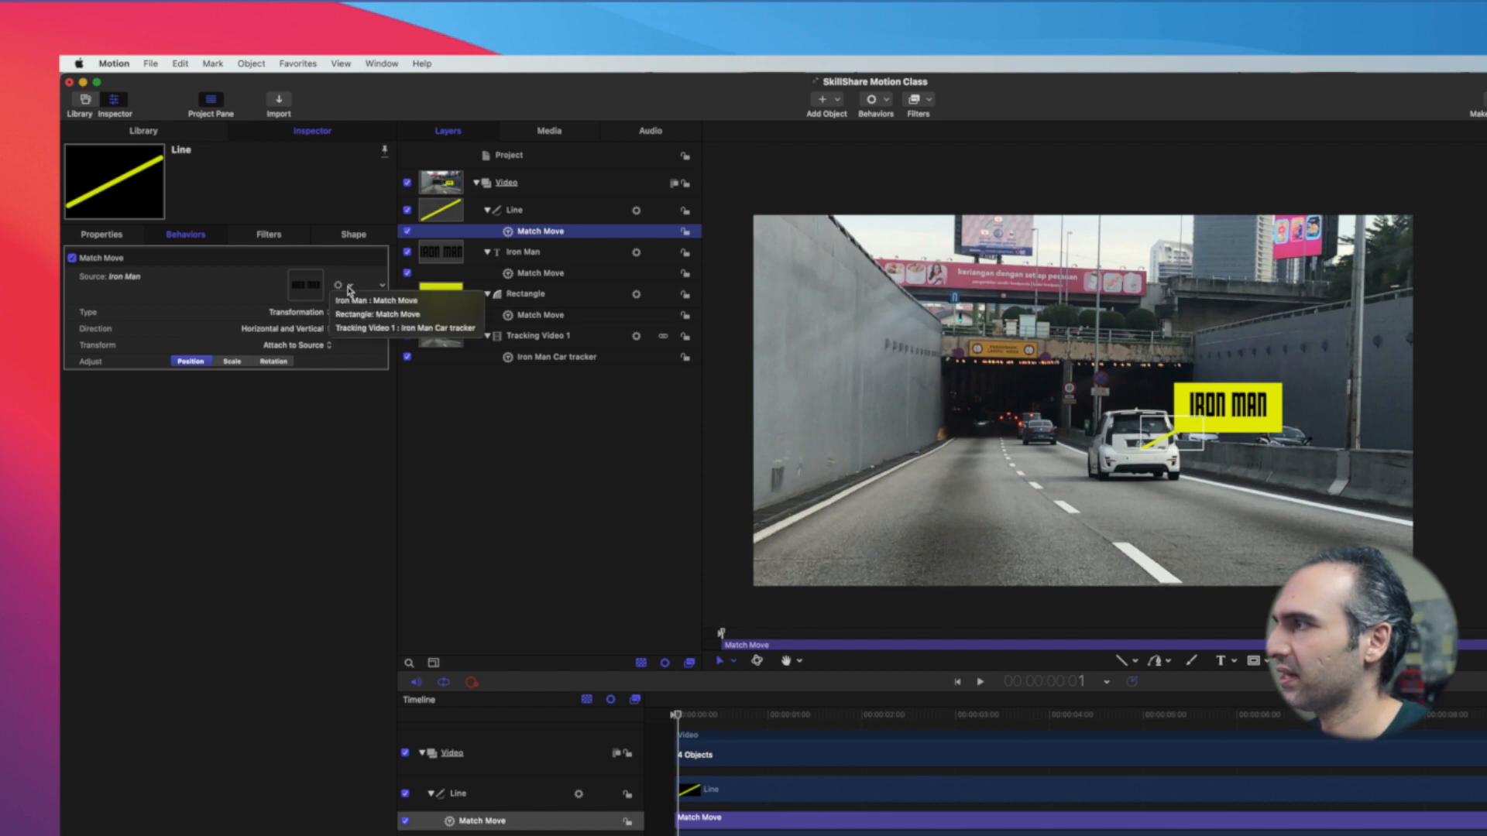
click(404, 335)
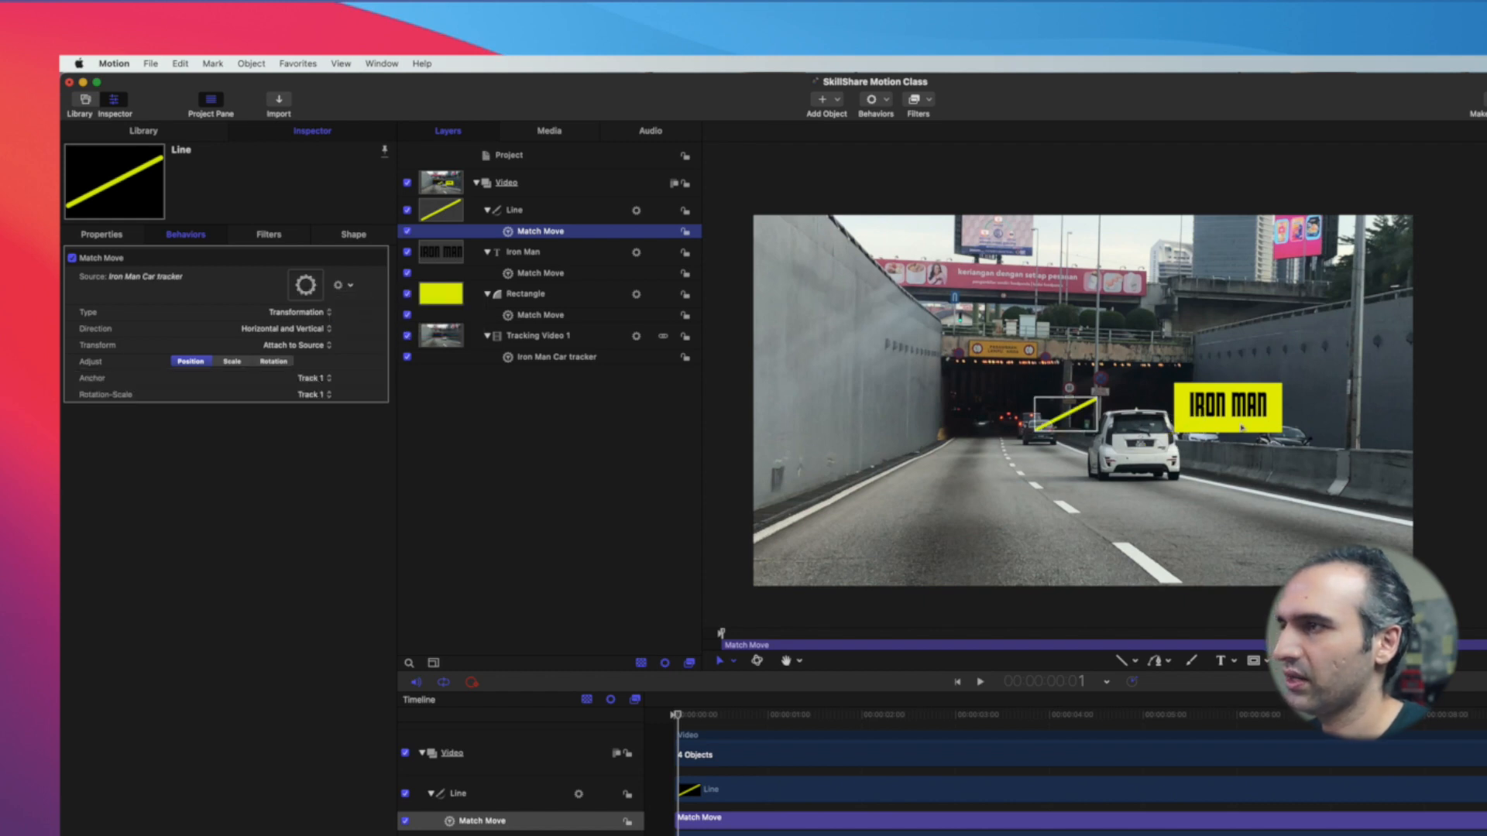
Move the line back so it connects the white car's rear with the lower left corner of the yellow rectangle
drag(1069, 416, 1110, 418)
key(super+z)
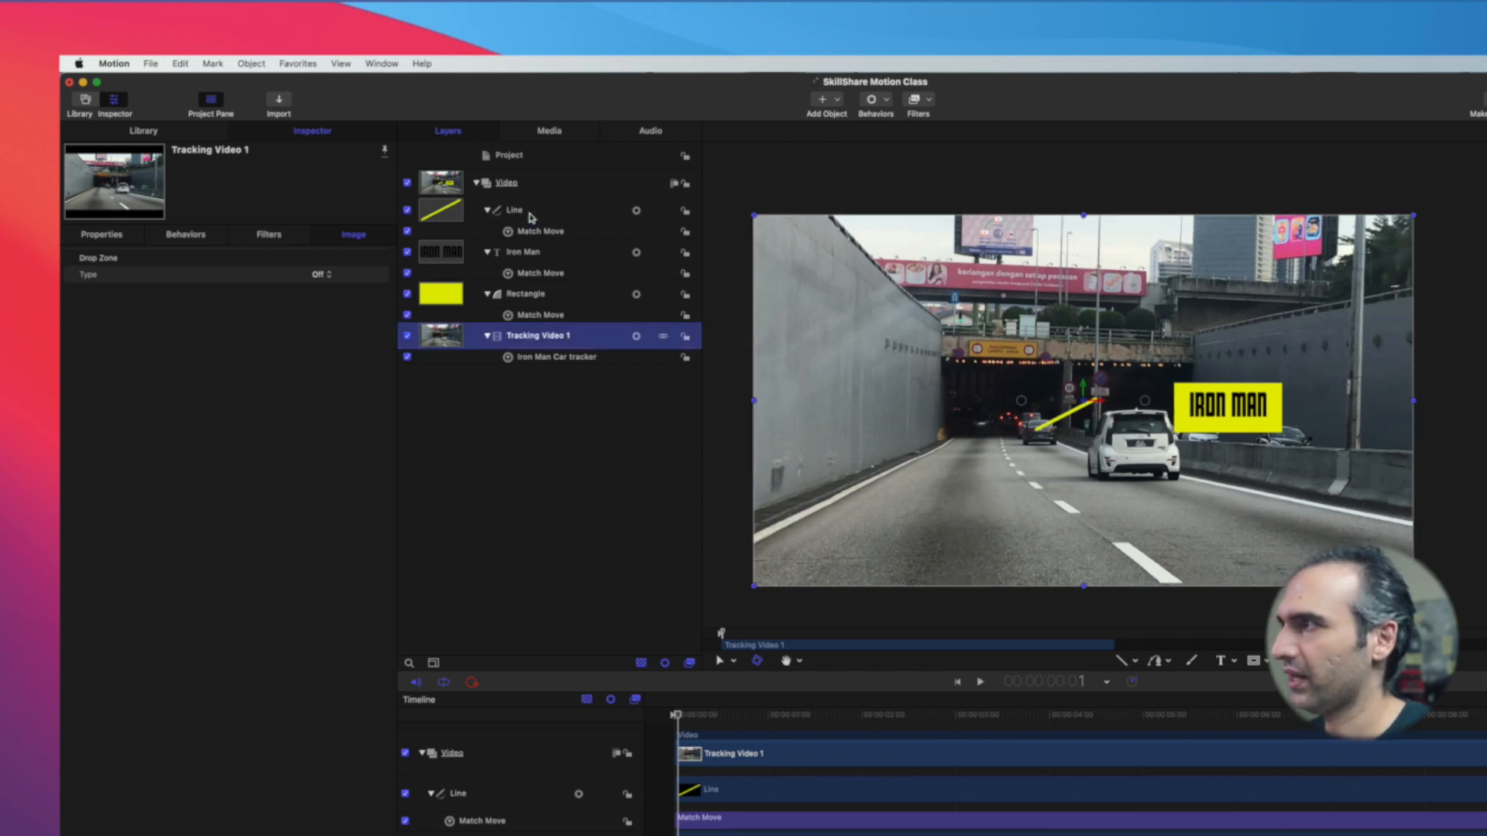
click(527, 210)
drag(1059, 425, 1170, 447)
Play back and scrub through the video to check how the callout follows the white car
mouse_move(682, 717)
mouse_down()
mouse_move(730, 720)
mouse_move(697, 720)
mouse_up()
click(935, 614)
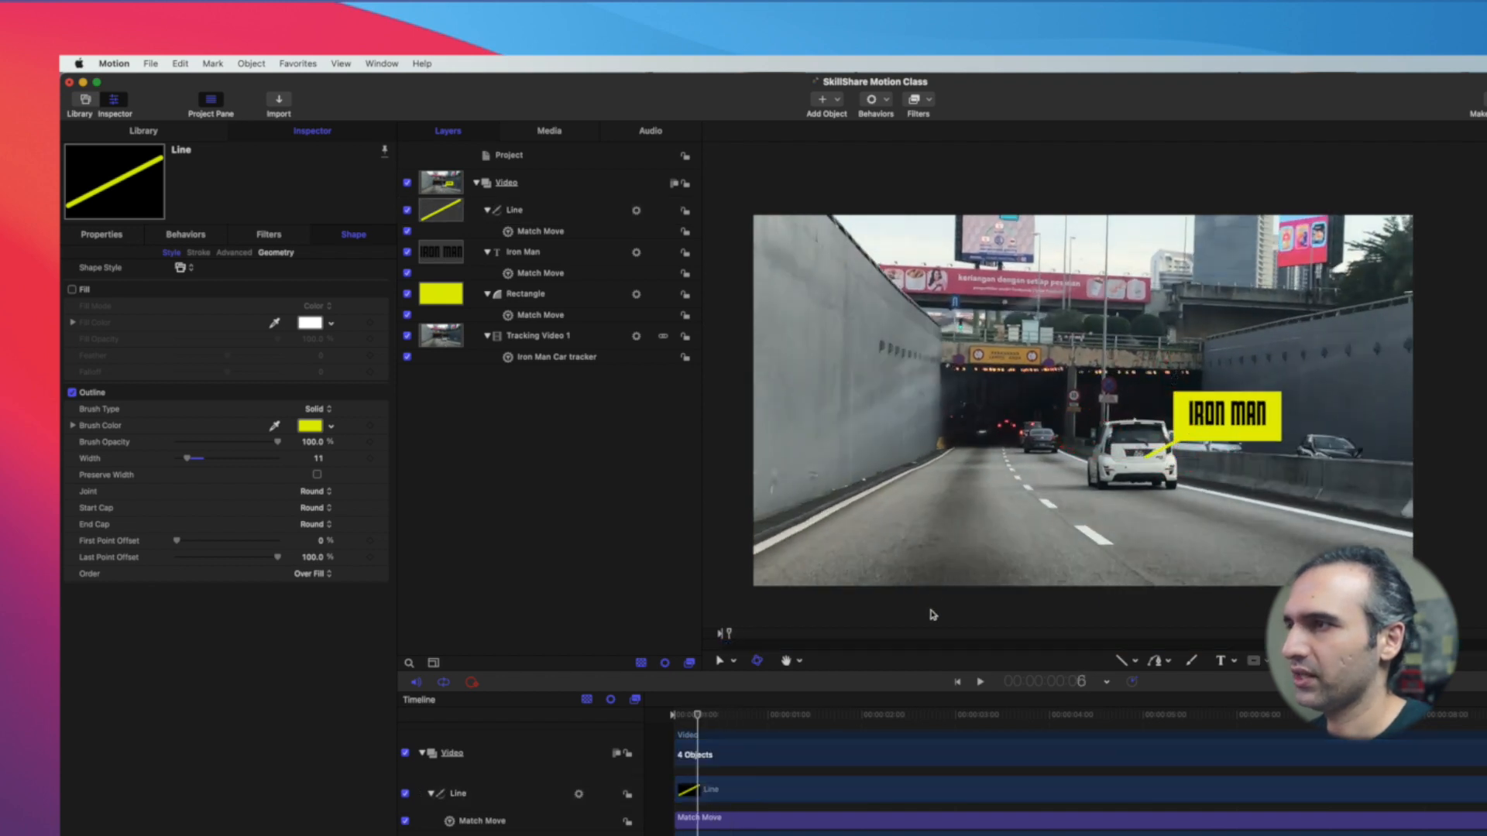
key(space)
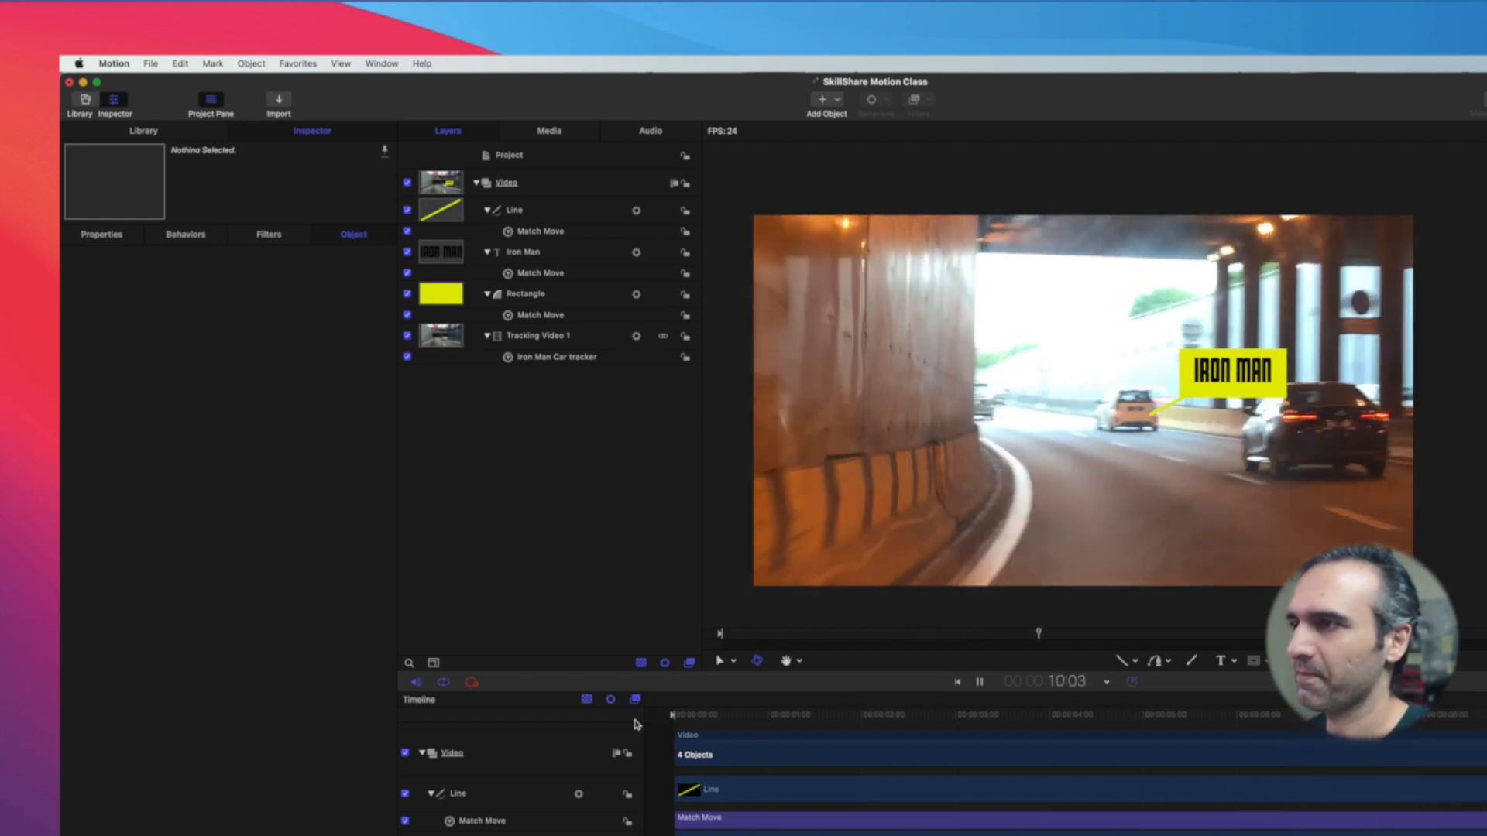
key(space)
mouse_move(668, 717)
mouse_down()
mouse_move(617, 723)
mouse_move(652, 724)
mouse_up()
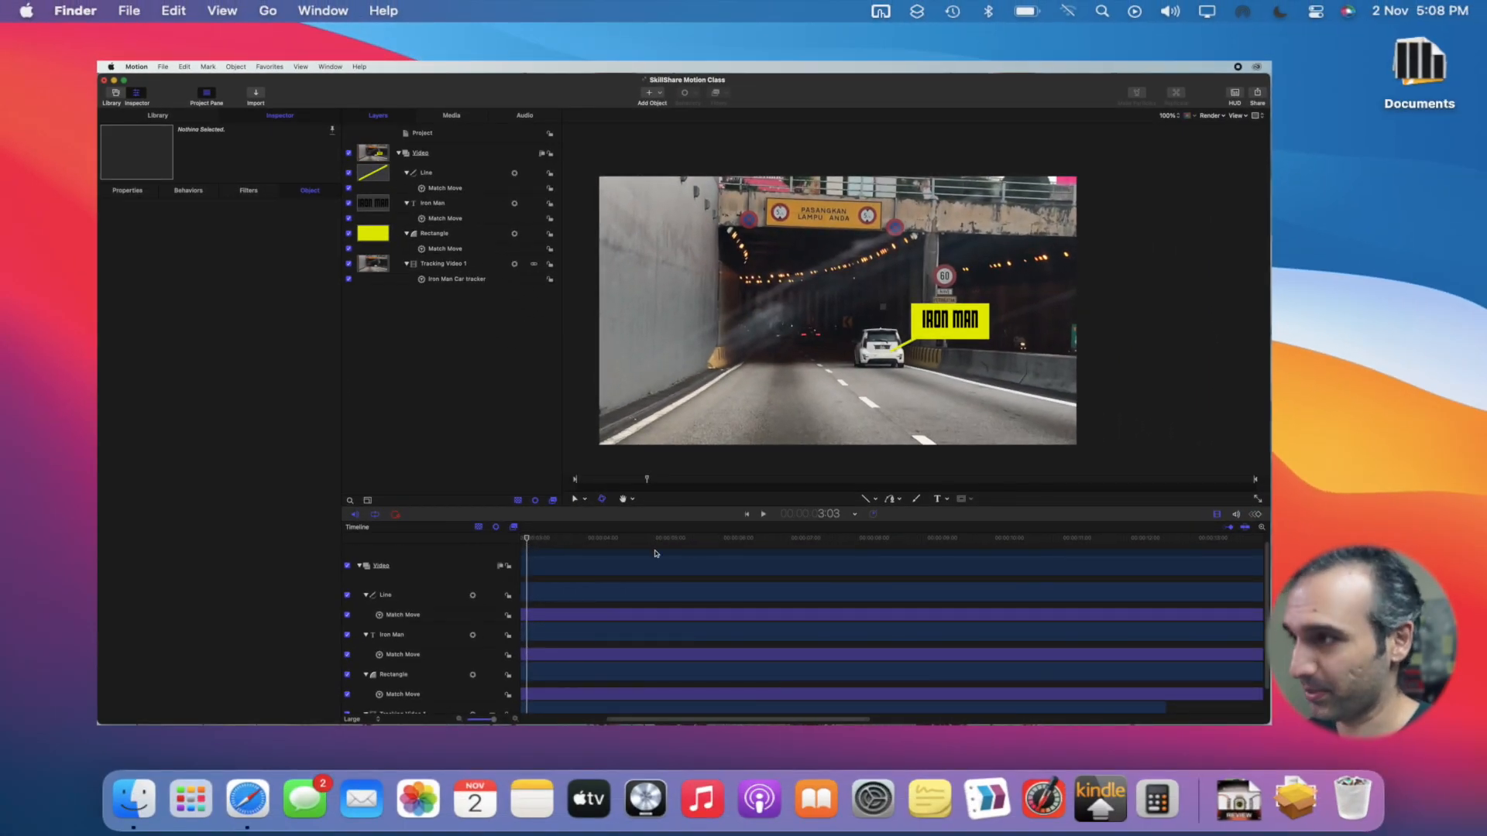
drag(531, 540, 549, 542)
drag(601, 548, 533, 557)
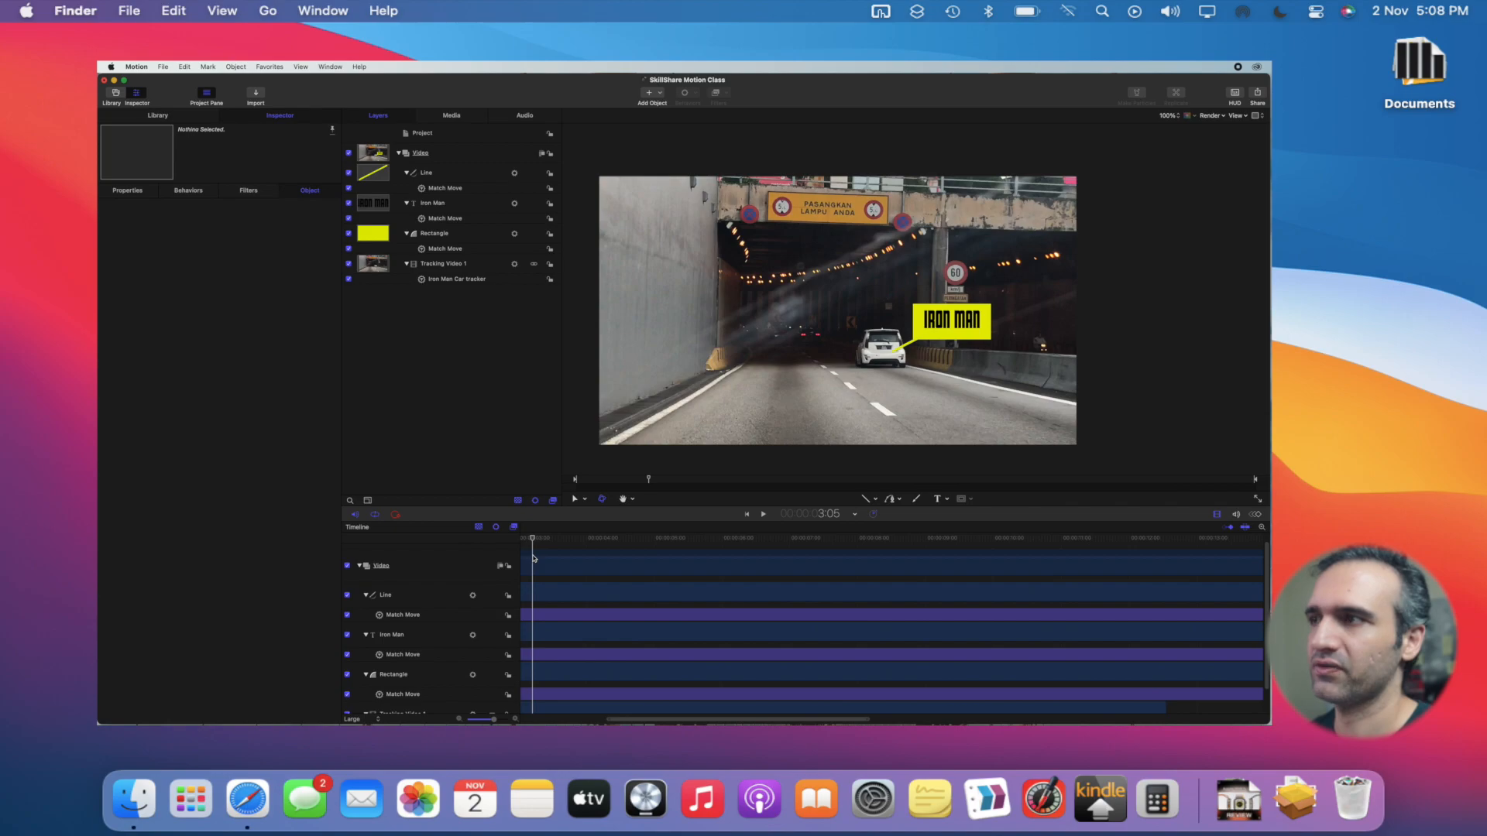